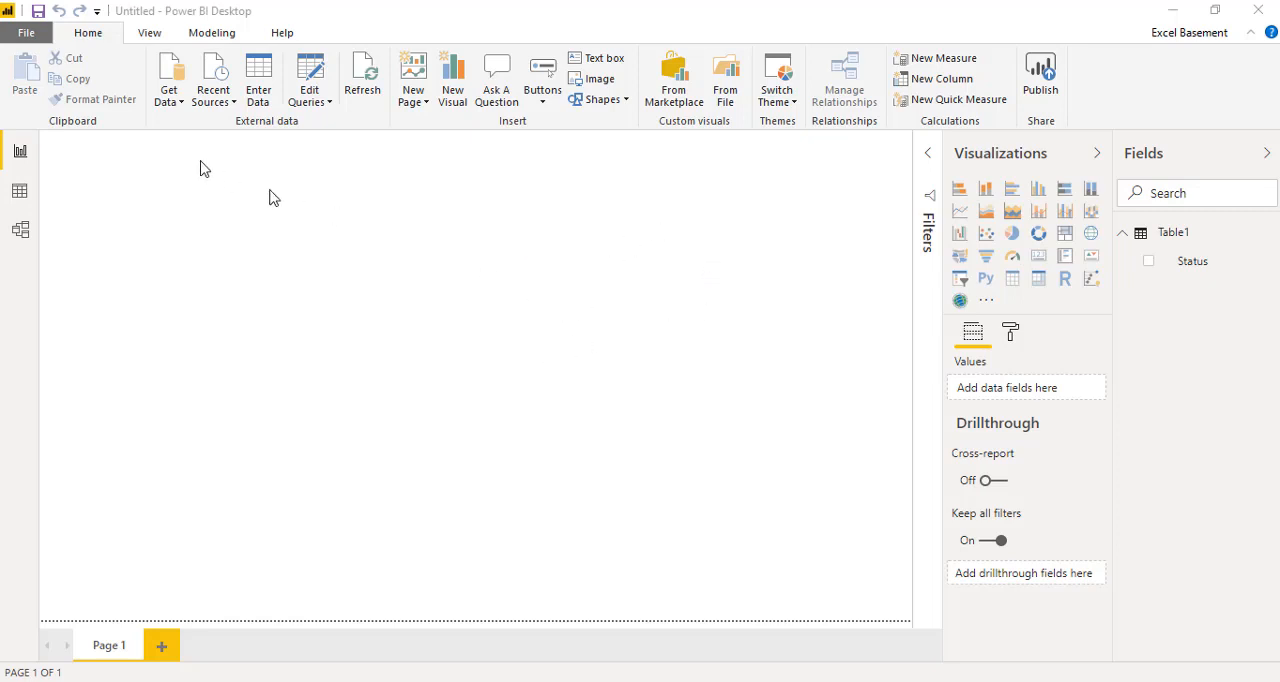
{"action": "left_click", "coordinate": [176, 97]}
{"action": "left_click", "coordinate": [175, 98]}
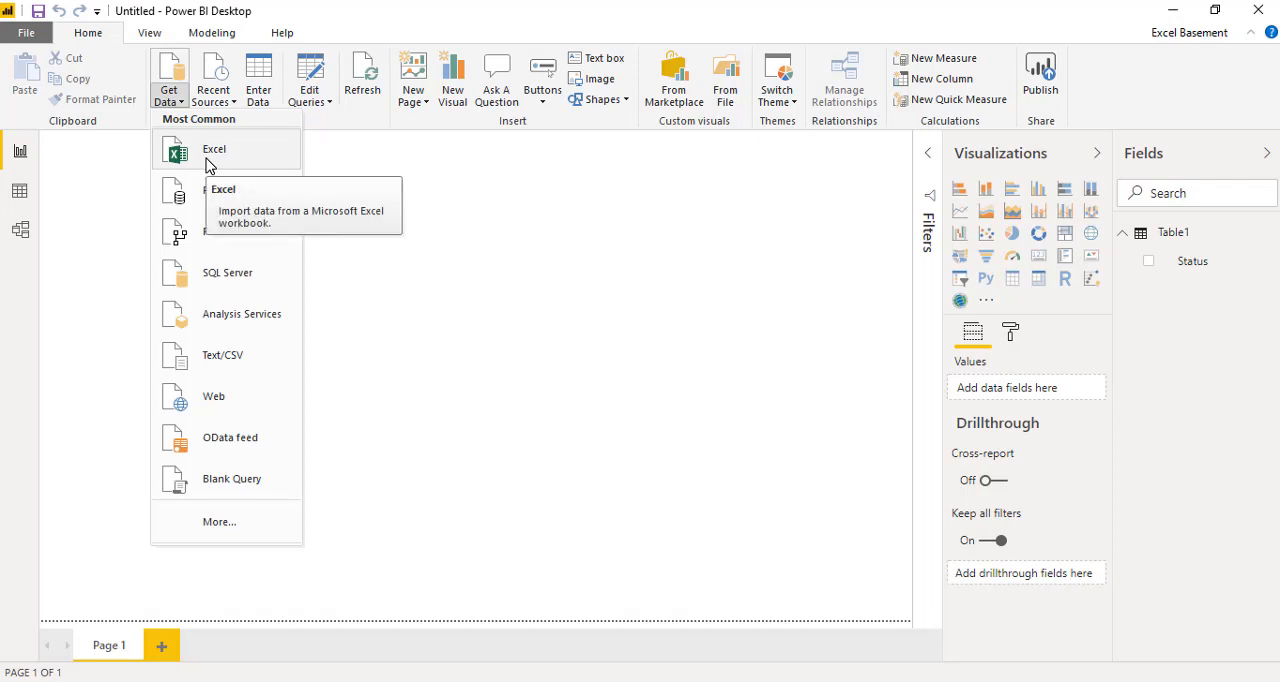
{"action": "left_click", "coordinate": [370, 210]}
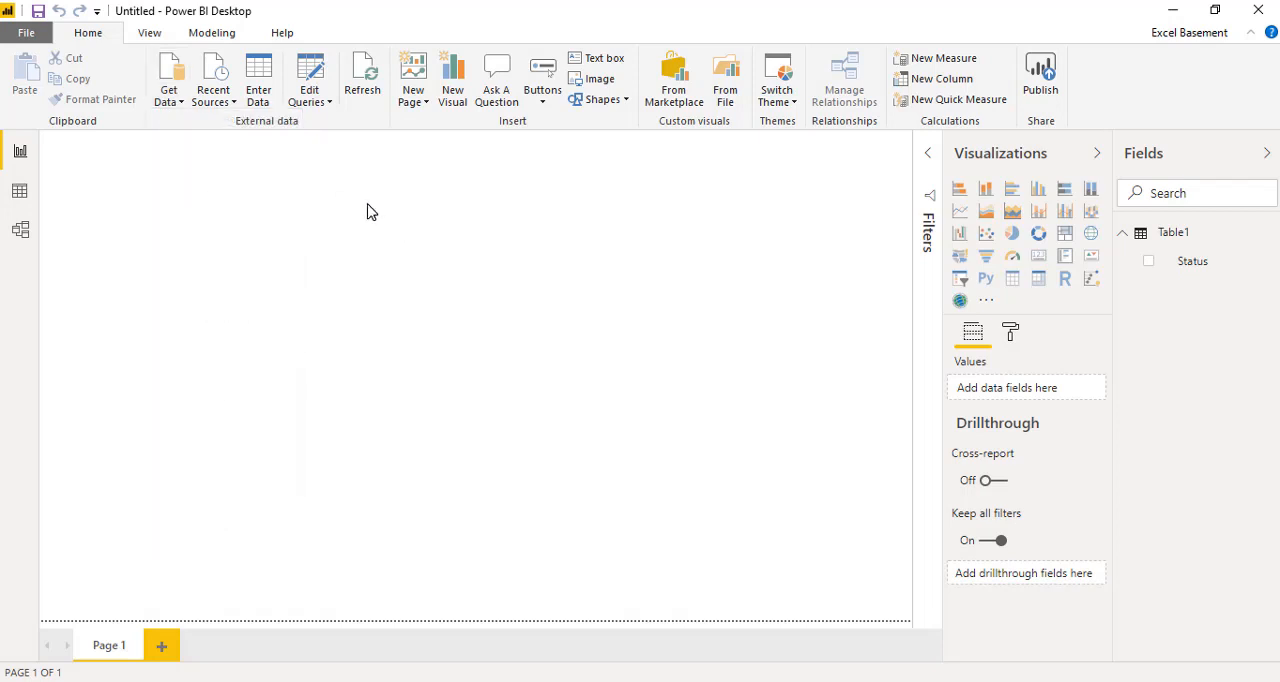
{"action": "left_click", "coordinate": [175, 106]}
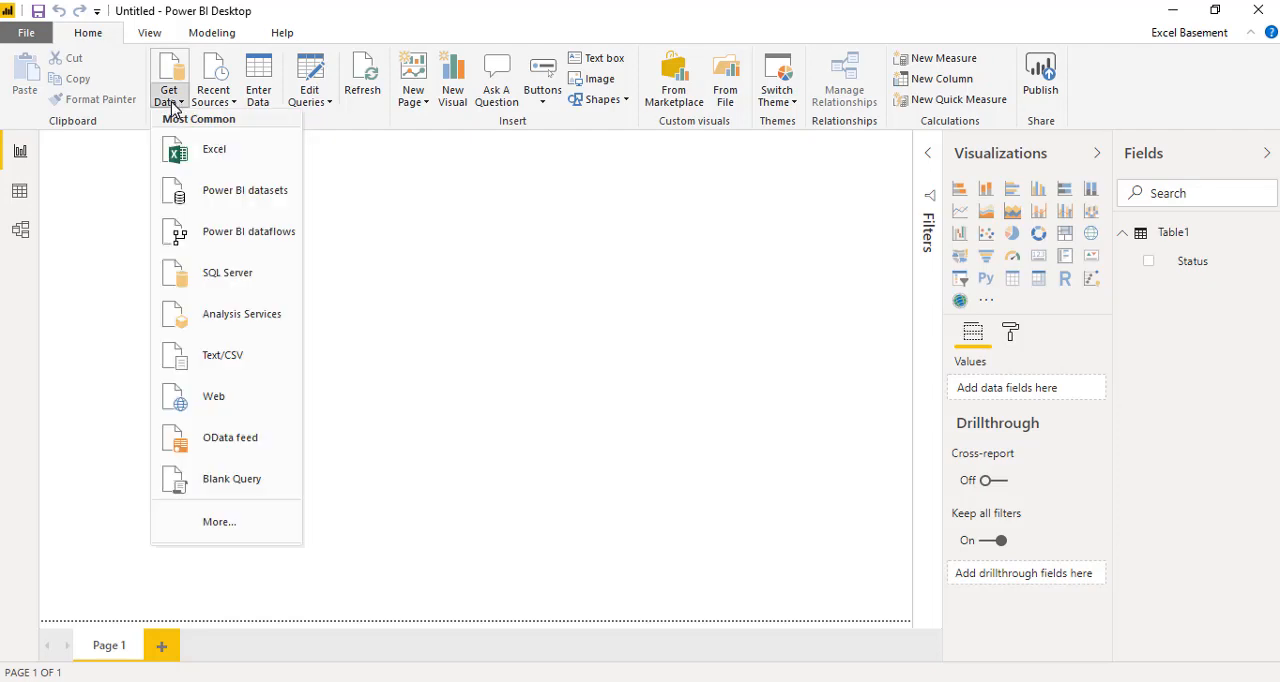
{"action": "left_click", "coordinate": [204, 156]}
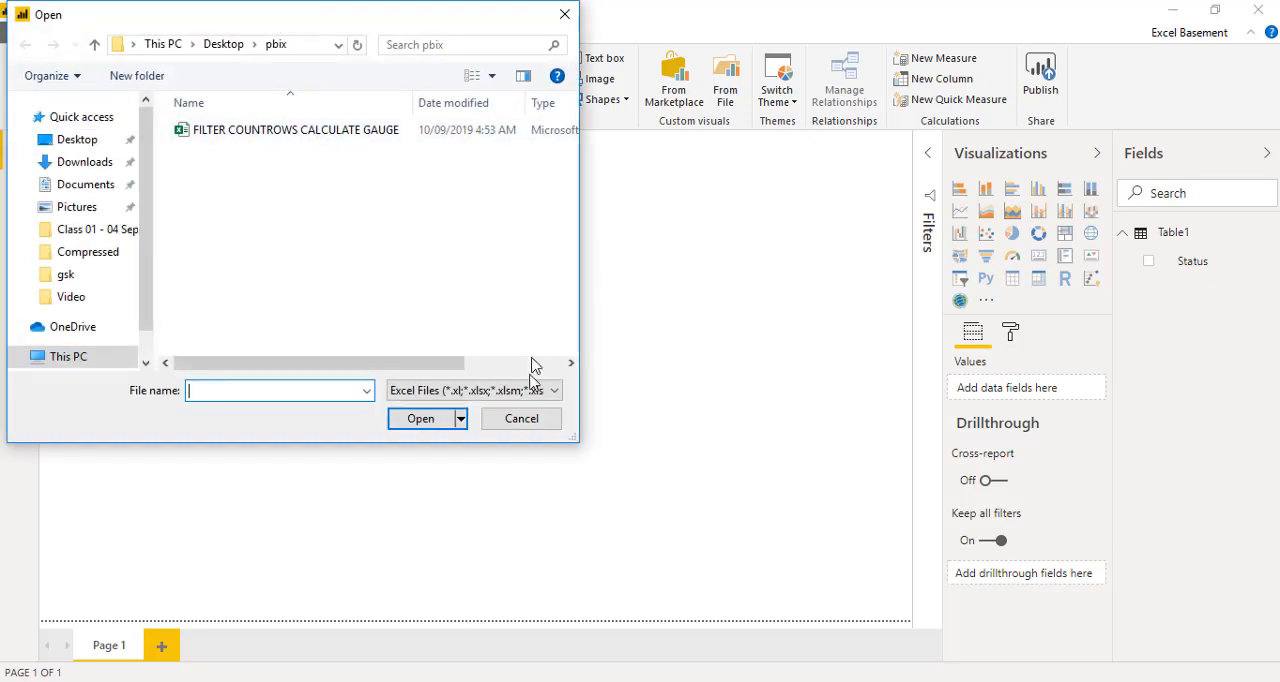
{"action": "left_click", "coordinate": [527, 426]}
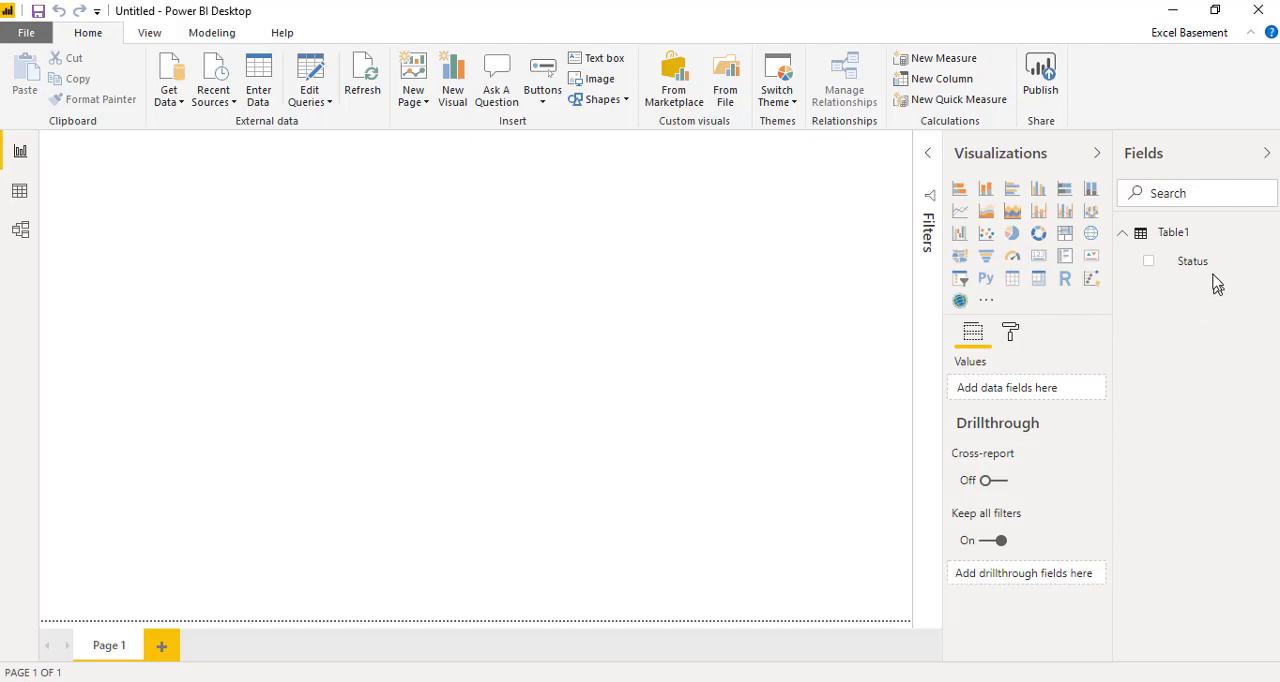
Step: Add the Status field to the empty report page as a table and move it toward the middle
{"action": "left_click_drag", "start_coordinate": [1195, 277], "coordinate": [428, 258]}
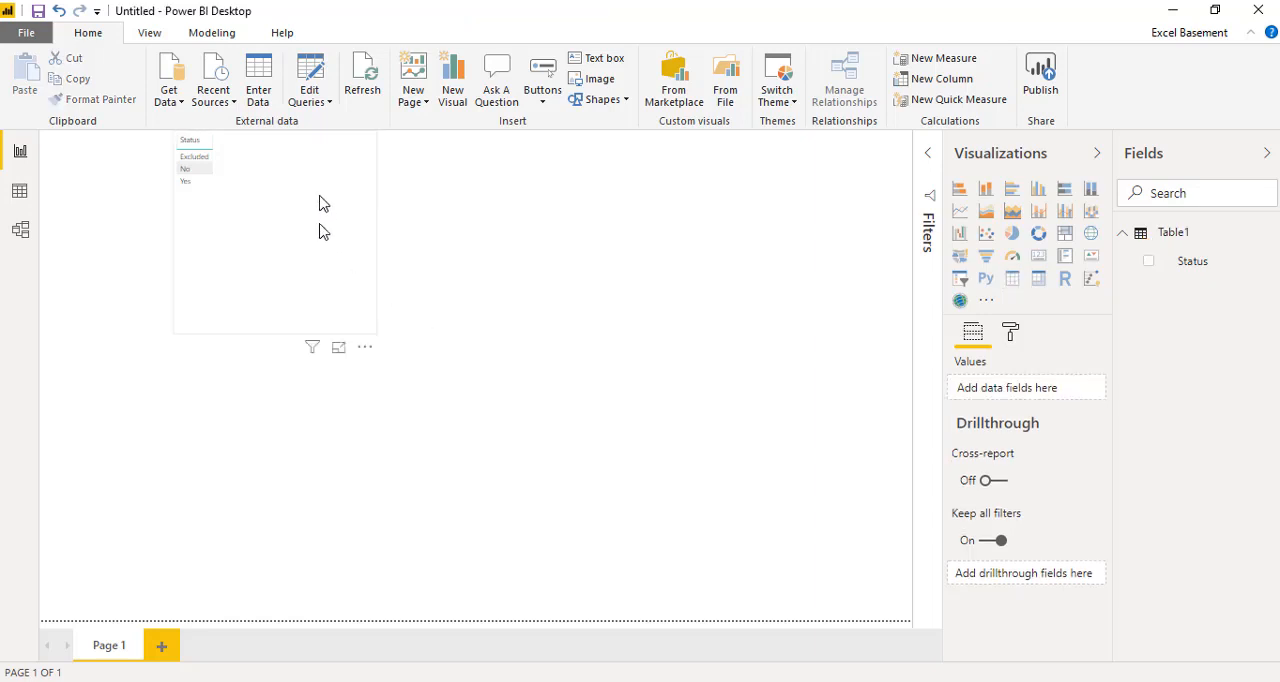
{"action": "left_click_drag", "start_coordinate": [320, 195], "coordinate": [417, 357]}
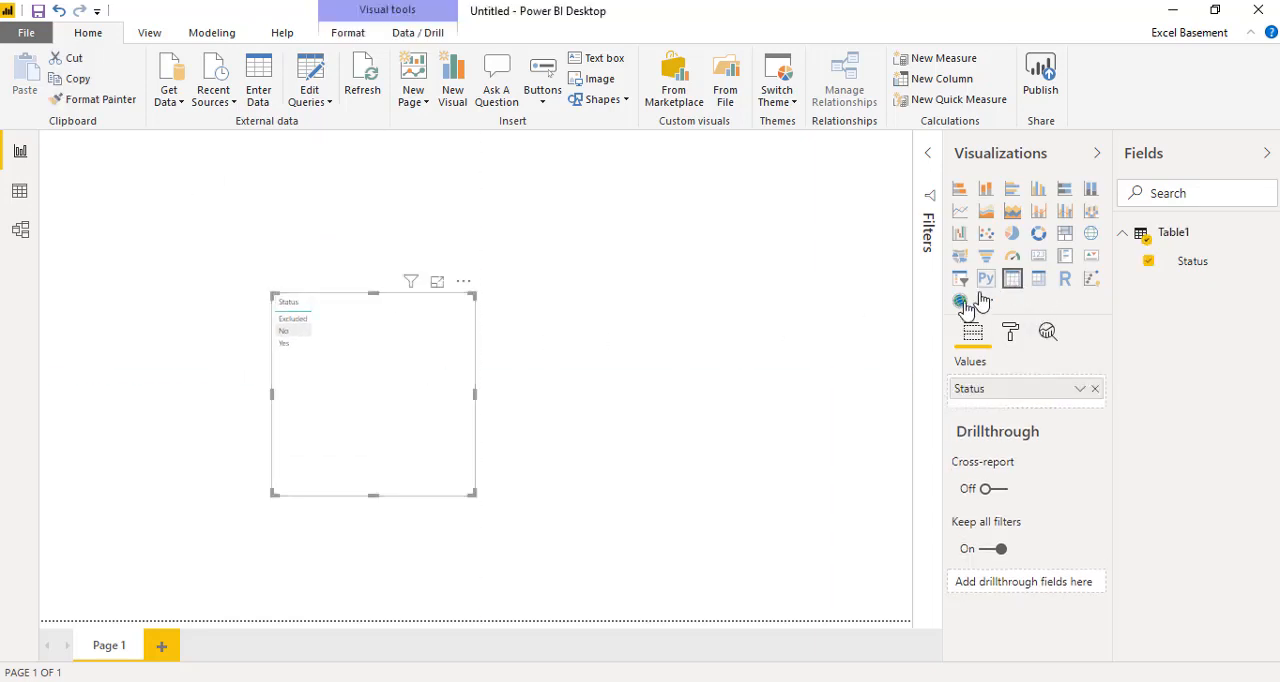
Step: Set the text size of the Status table's values to 28 pt
{"action": "left_click", "coordinate": [1008, 332]}
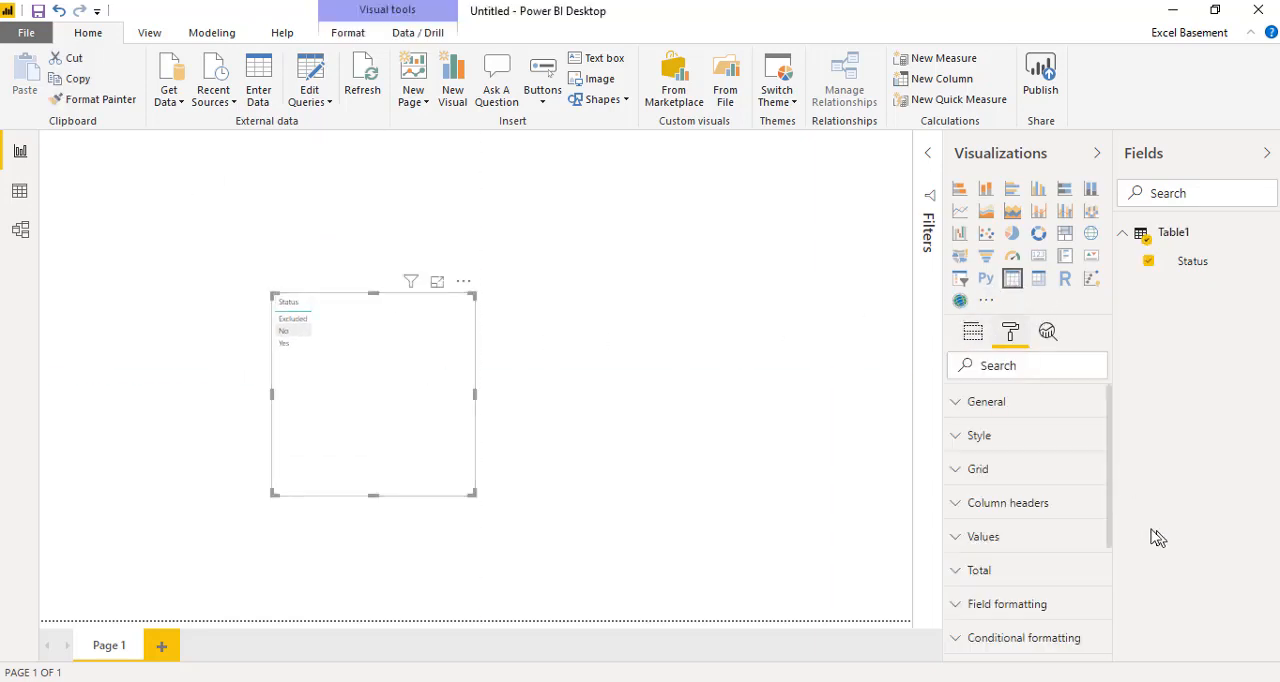
{"action": "scroll", "coordinate": [1043, 508], "scroll_direction": "down", "scroll_amount": 1}
{"action": "scroll", "coordinate": [1043, 508], "scroll_direction": "down", "scroll_amount": 1}
{"action": "left_click", "coordinate": [1049, 458]}
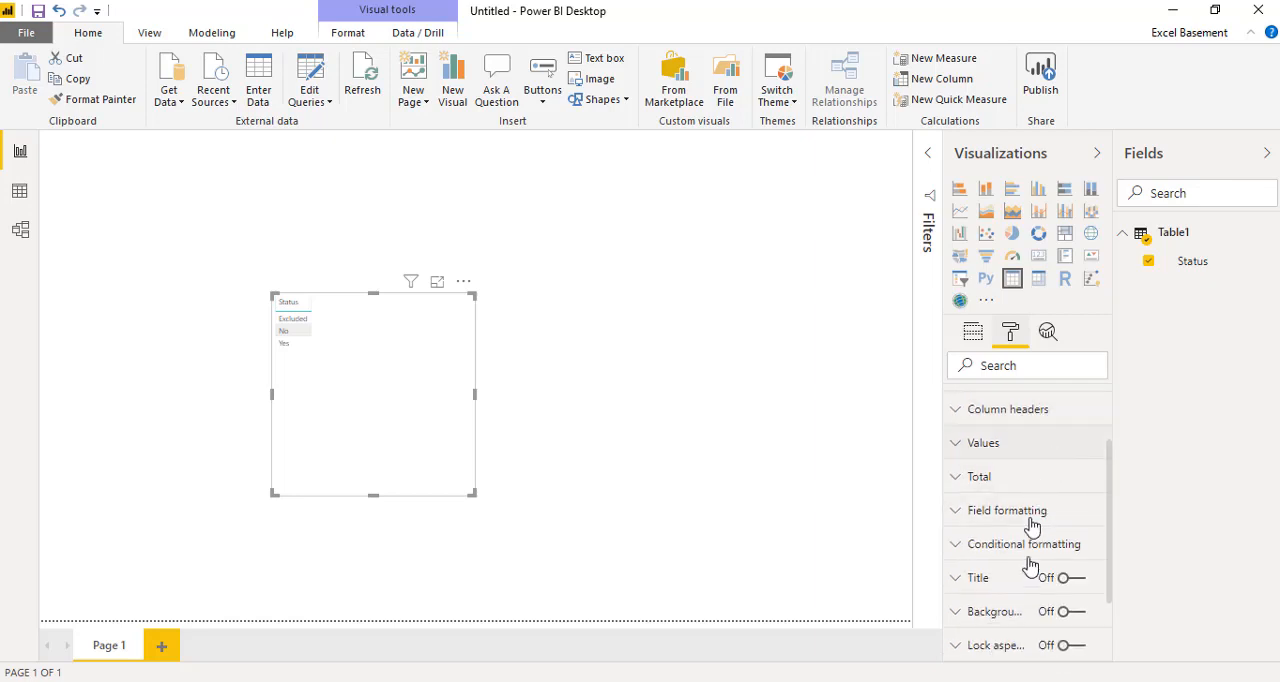
{"action": "scroll", "coordinate": [1031, 563], "scroll_direction": "down", "scroll_amount": 5}
{"action": "scroll", "coordinate": [1031, 563], "scroll_direction": "down", "scroll_amount": 3}
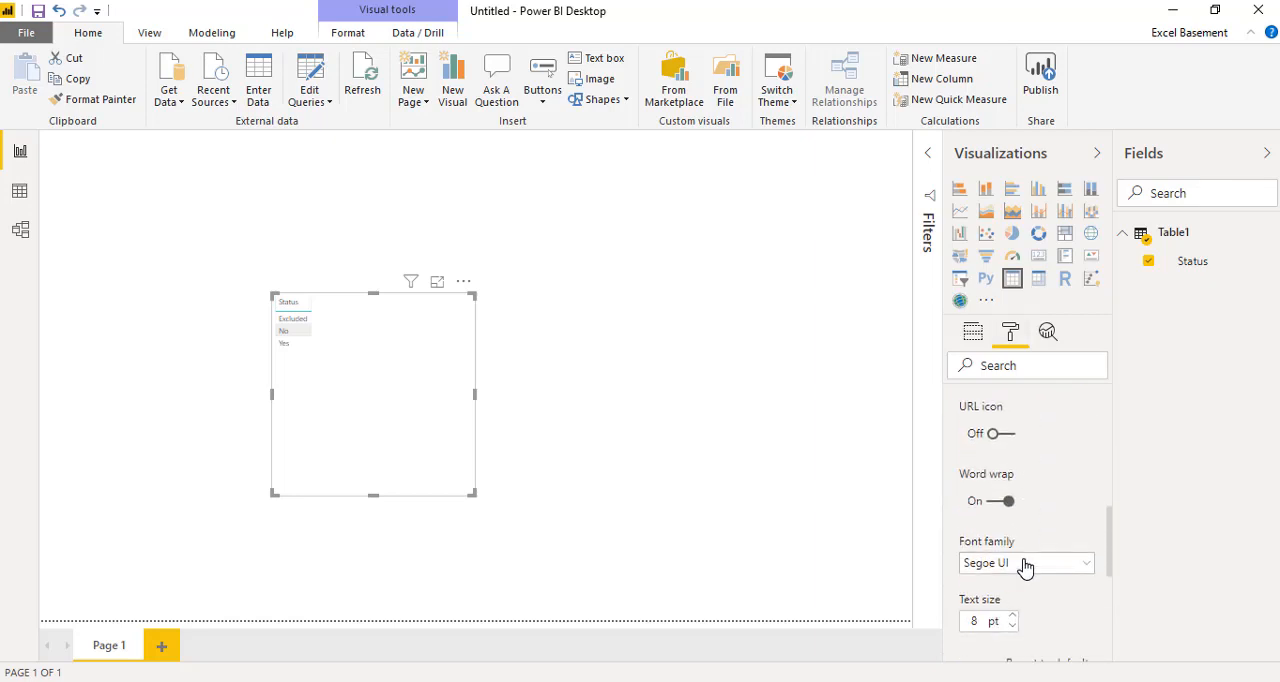
{"action": "left_click", "coordinate": [1013, 617]}
{"action": "left_click", "coordinate": [1013, 617]}
{"action": "left_click", "coordinate": [1013, 617]}
{"action": "left_click", "coordinate": [1013, 617]}
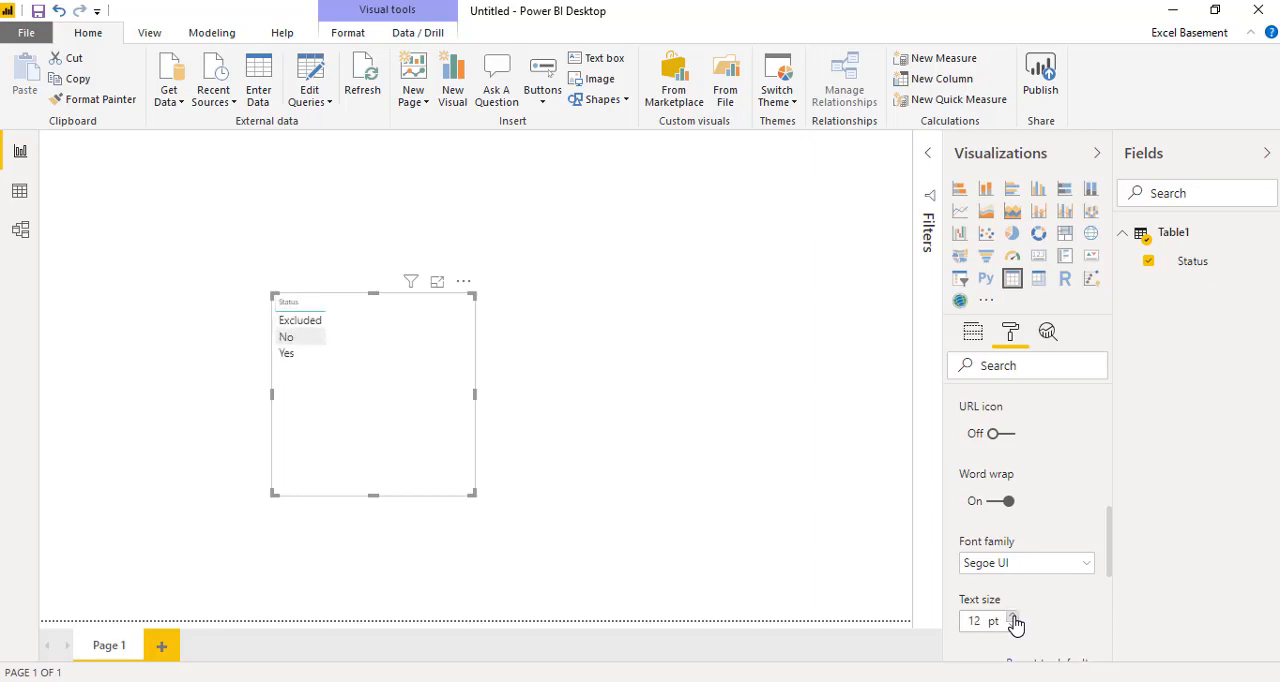
{"action": "left_click", "coordinate": [1013, 617]}
{"action": "left_click", "coordinate": [1013, 617]}
{"action": "left_click", "coordinate": [1013, 617]}
{"action": "left_click", "coordinate": [1013, 617]}
{"action": "left_click", "coordinate": [1013, 617]}
{"action": "left_click", "coordinate": [1013, 617]}
{"action": "left_click", "coordinate": [1013, 617]}
{"action": "left_click", "coordinate": [1013, 617]}
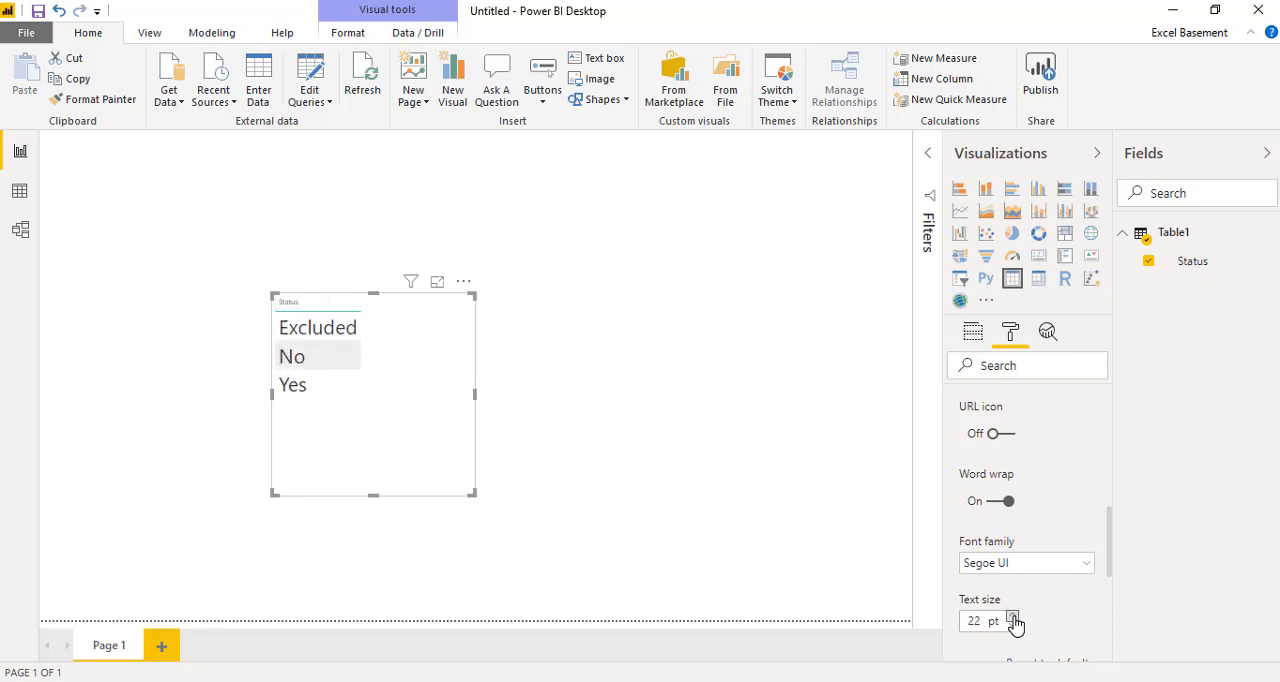
{"action": "left_click", "coordinate": [1013, 617]}
{"action": "left_click", "coordinate": [1013, 617]}
{"action": "left_click", "coordinate": [1013, 617]}
{"action": "left_click", "coordinate": [1013, 617]}
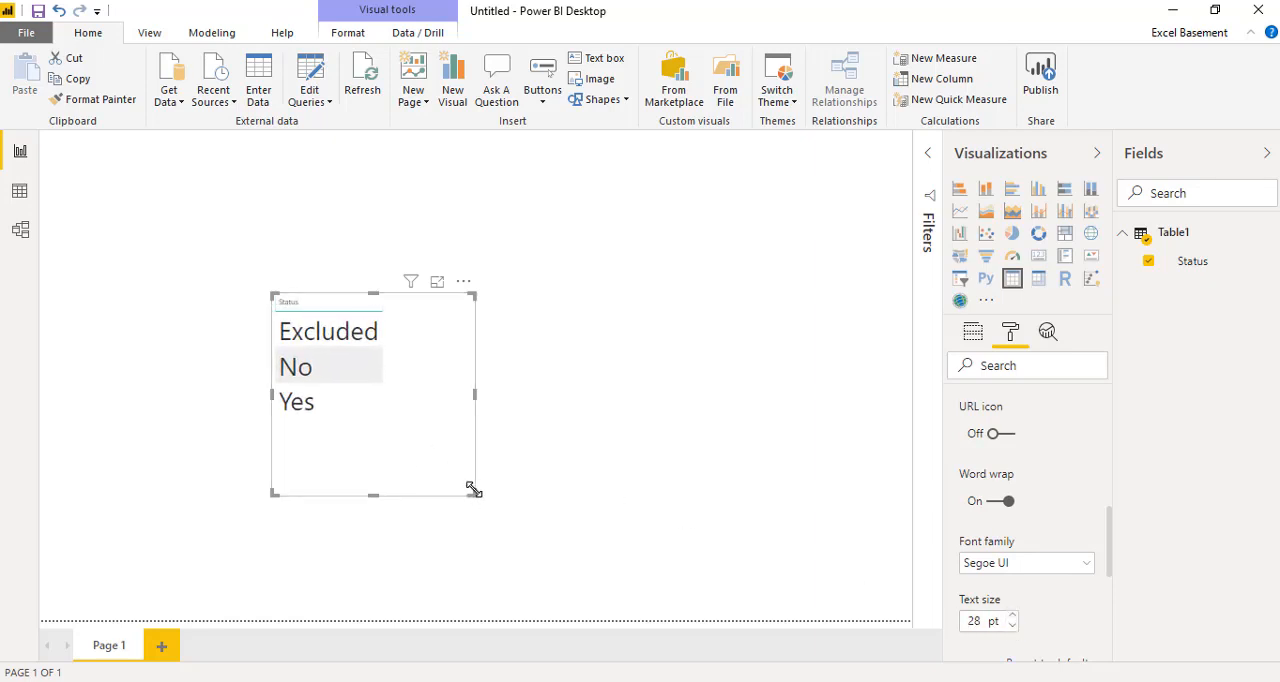
Step: Shrink the Status table's frame to fit its rows and move the table to the lower left of the page
{"action": "left_click_drag", "start_coordinate": [474, 493], "coordinate": [411, 446]}
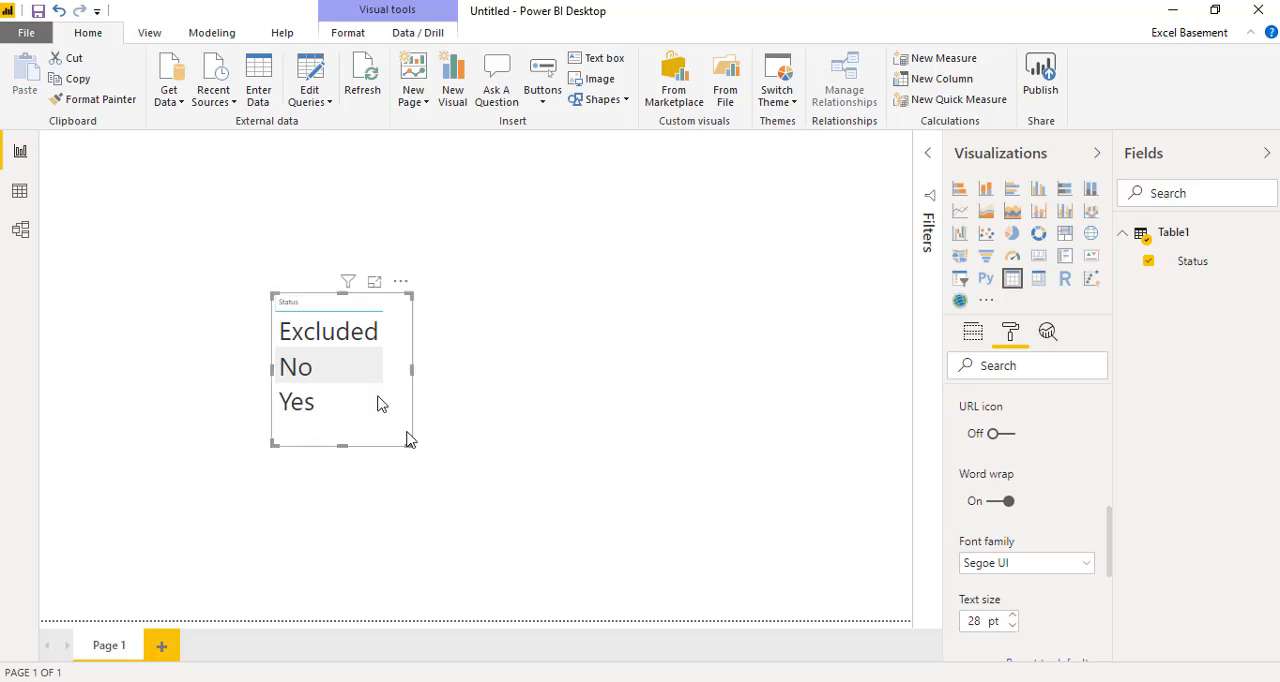
{"action": "left_click", "coordinate": [314, 298]}
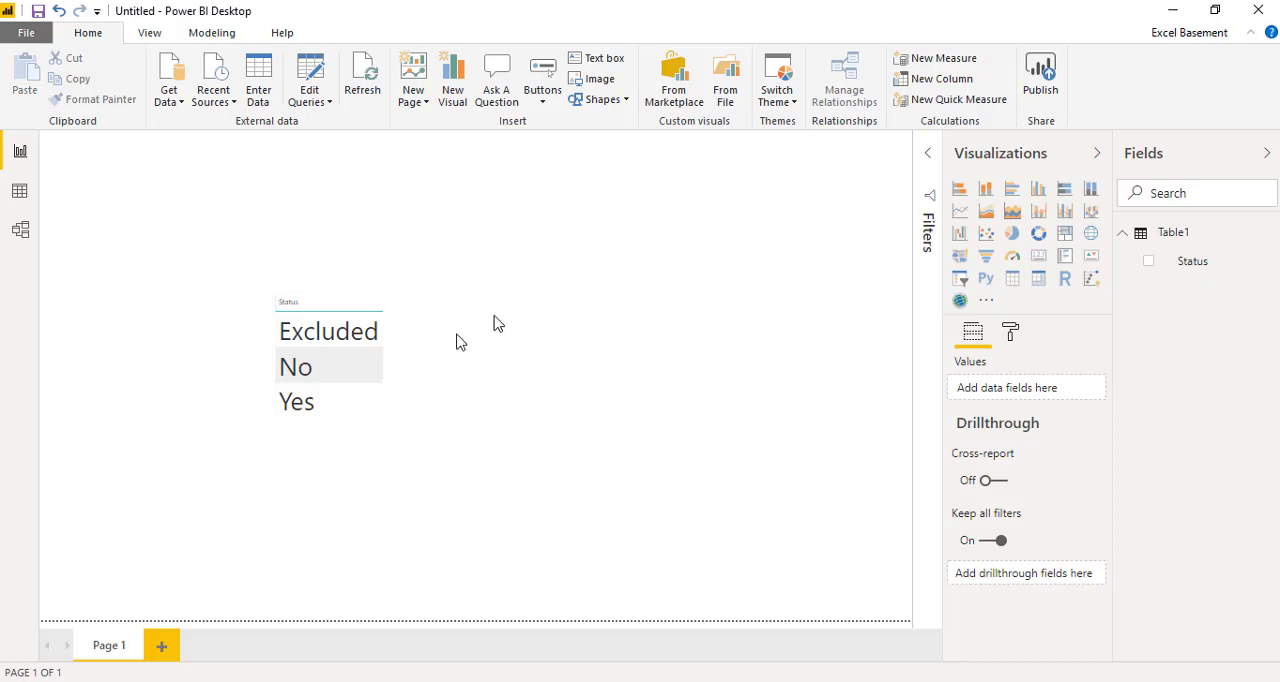
{"action": "left_click", "coordinate": [385, 446]}
{"action": "left_click_drag", "start_coordinate": [385, 446], "coordinate": [218, 548]}
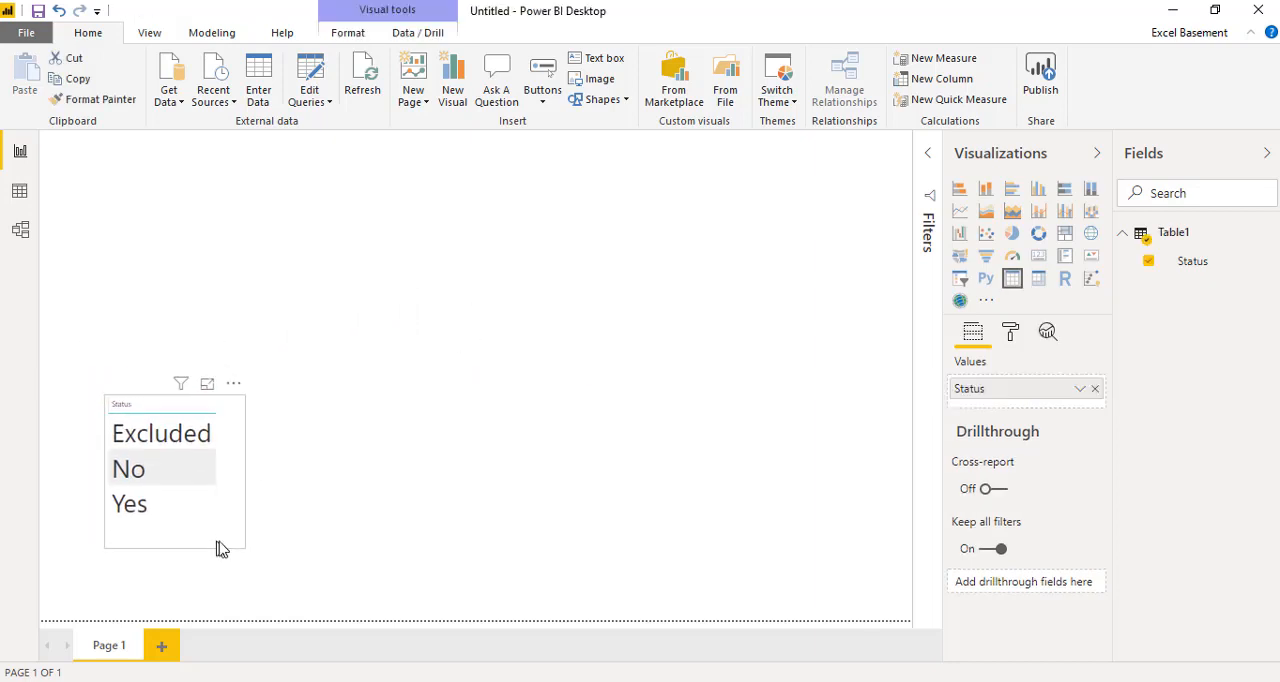
{"action": "left_click", "coordinate": [437, 432]}
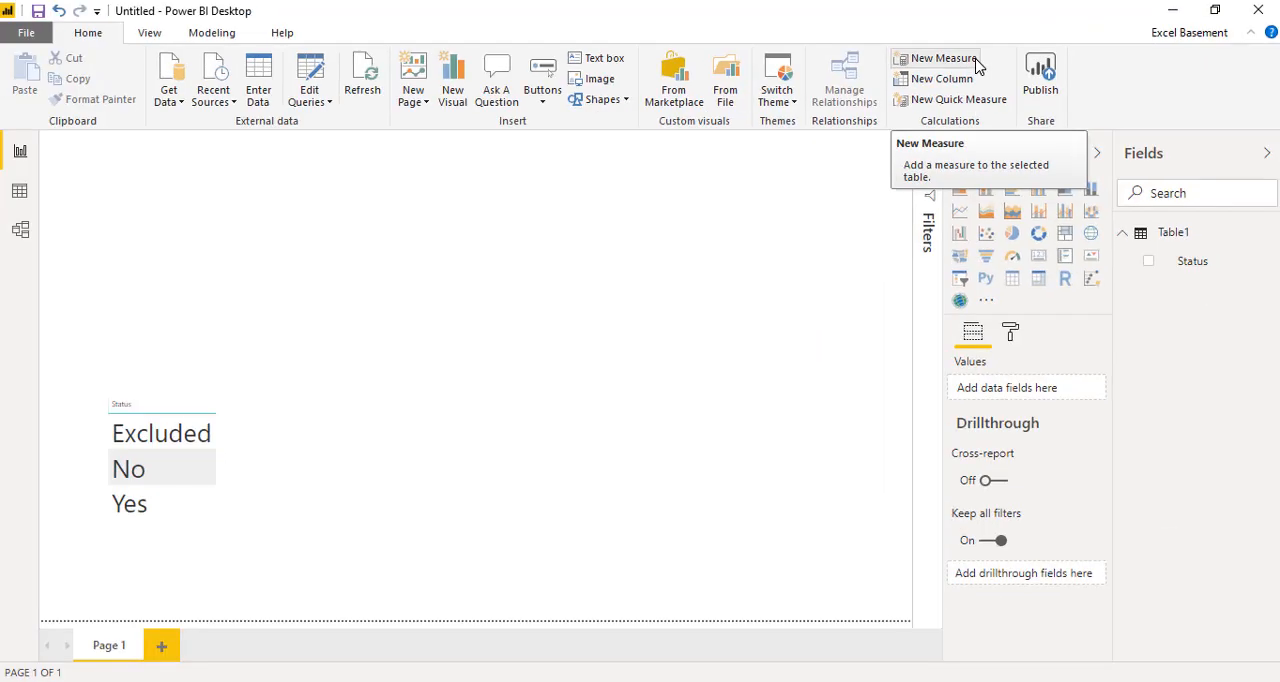
Step: Create a measure in Table1 with the formula Total = COUNTROWS(Table1)
{"action": "left_click", "coordinate": [976, 60]}
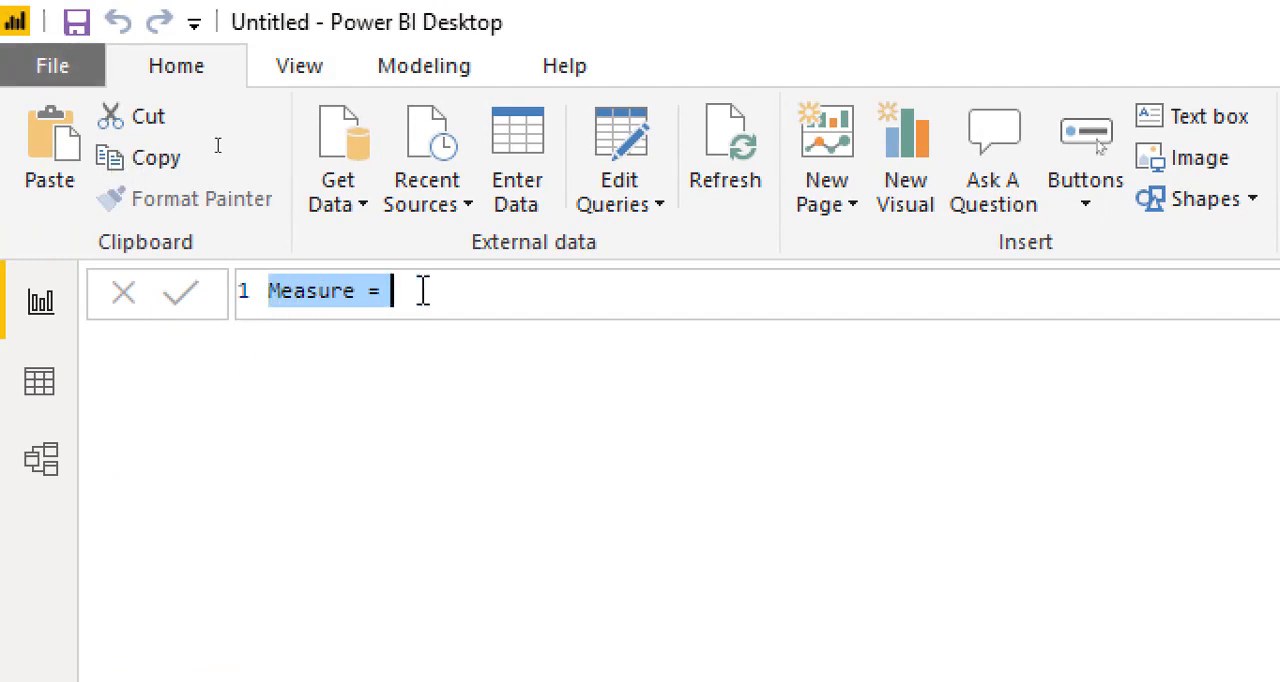
{"action": "left_click", "coordinate": [477, 288]}
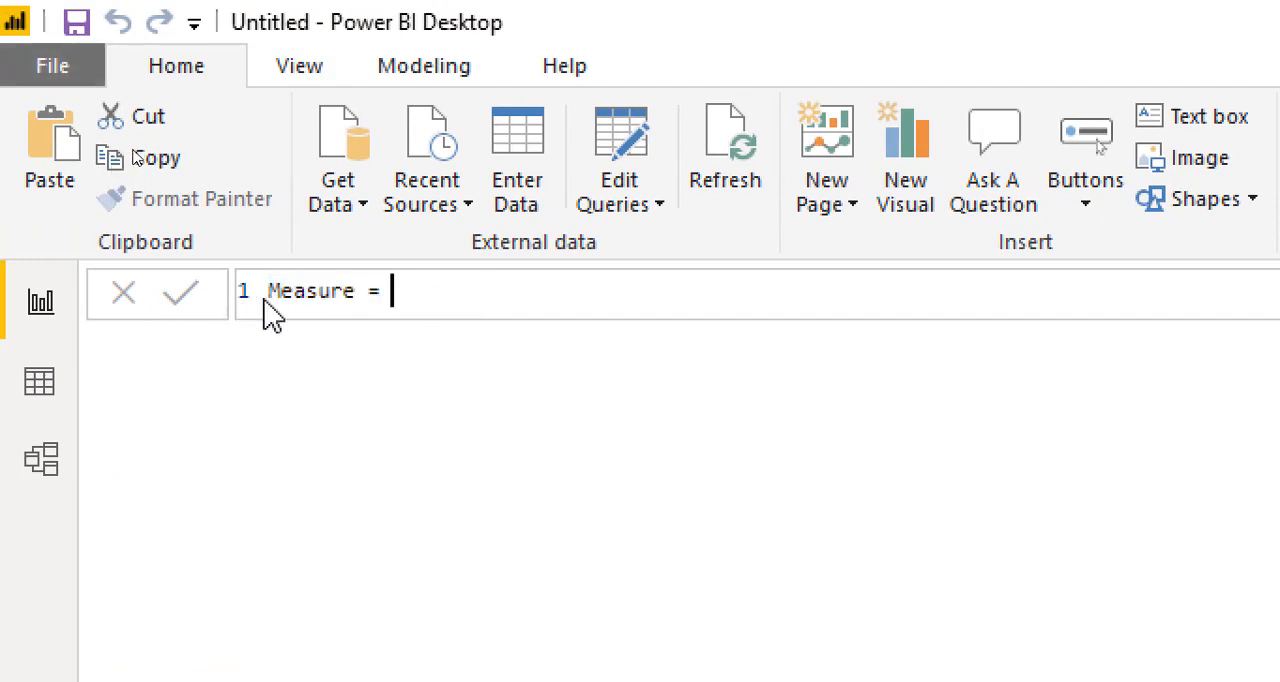
{"action": "left_click_drag", "start_coordinate": [269, 297], "coordinate": [355, 306]}
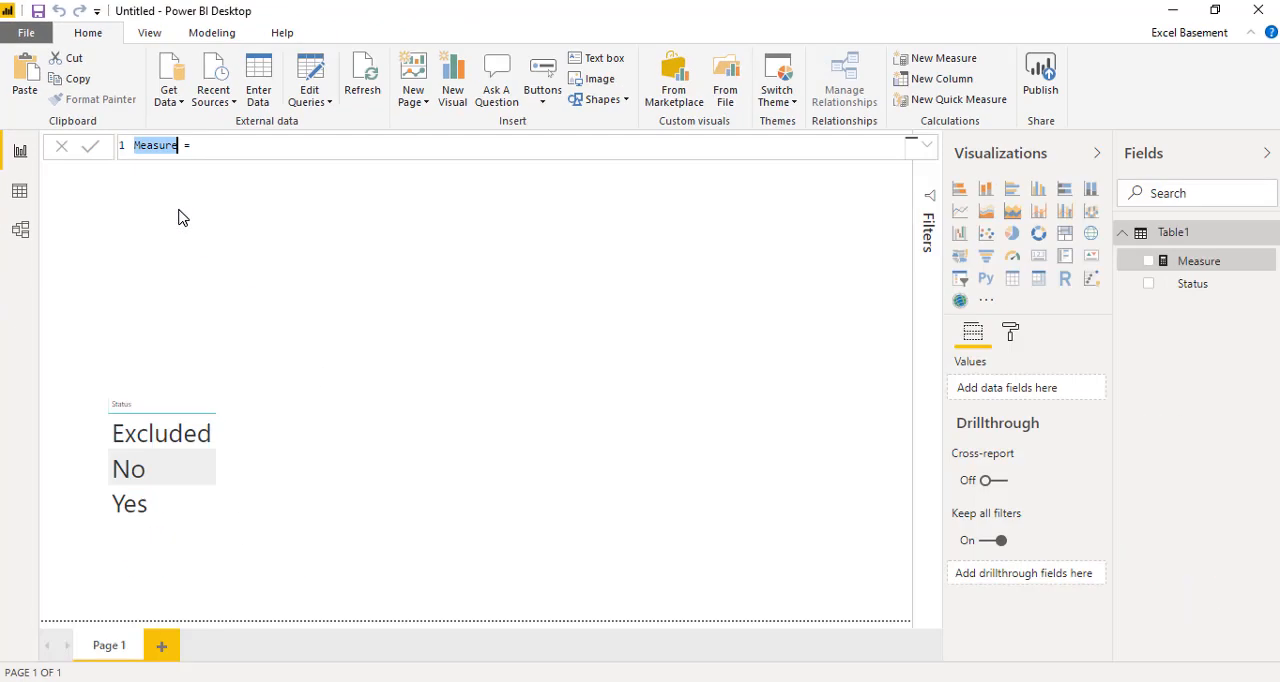
{"action": "type", "text": "Total ="}
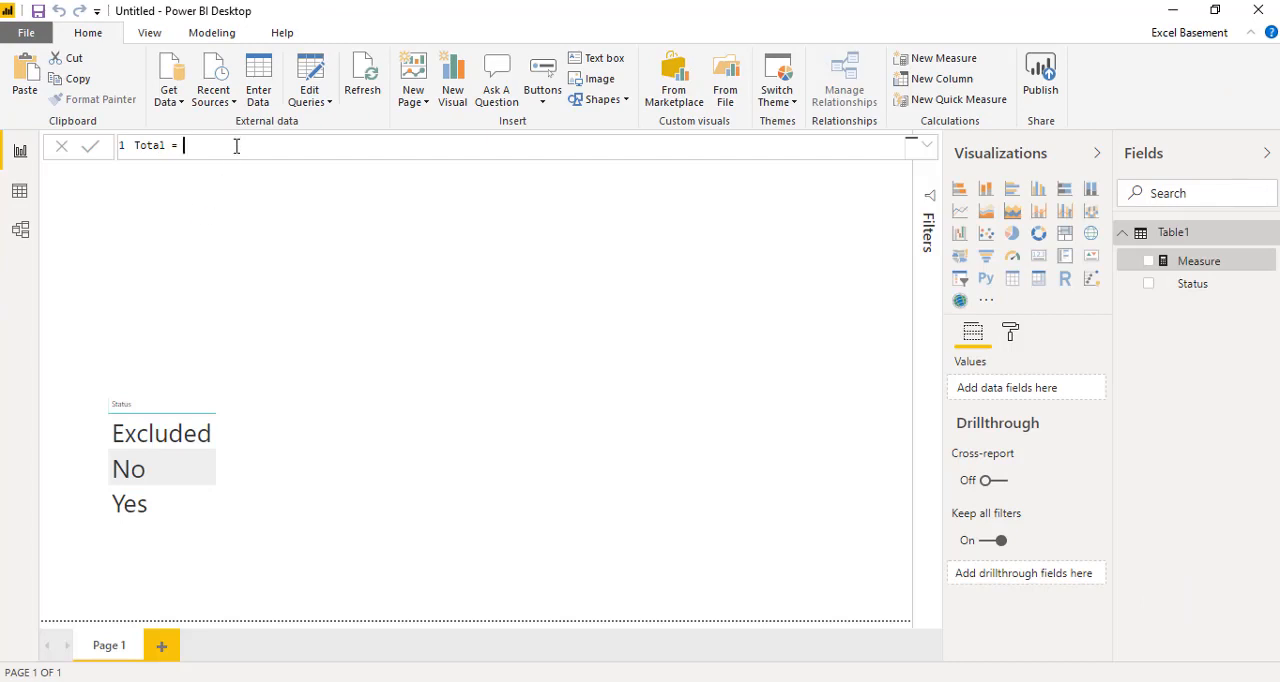
{"action": "type", "text": " count"}
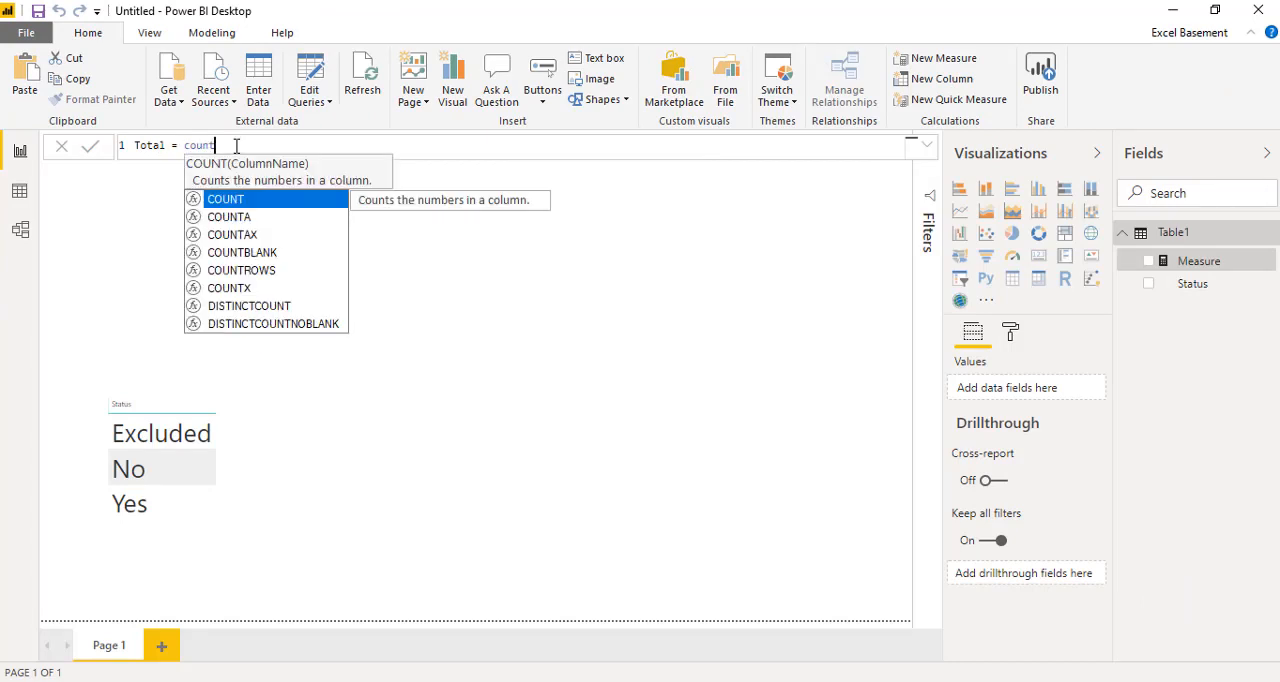
{"action": "key", "text": "Down"}
{"action": "key", "text": "Down"}
{"action": "key", "text": "Down"}
{"action": "key", "text": "Down"}
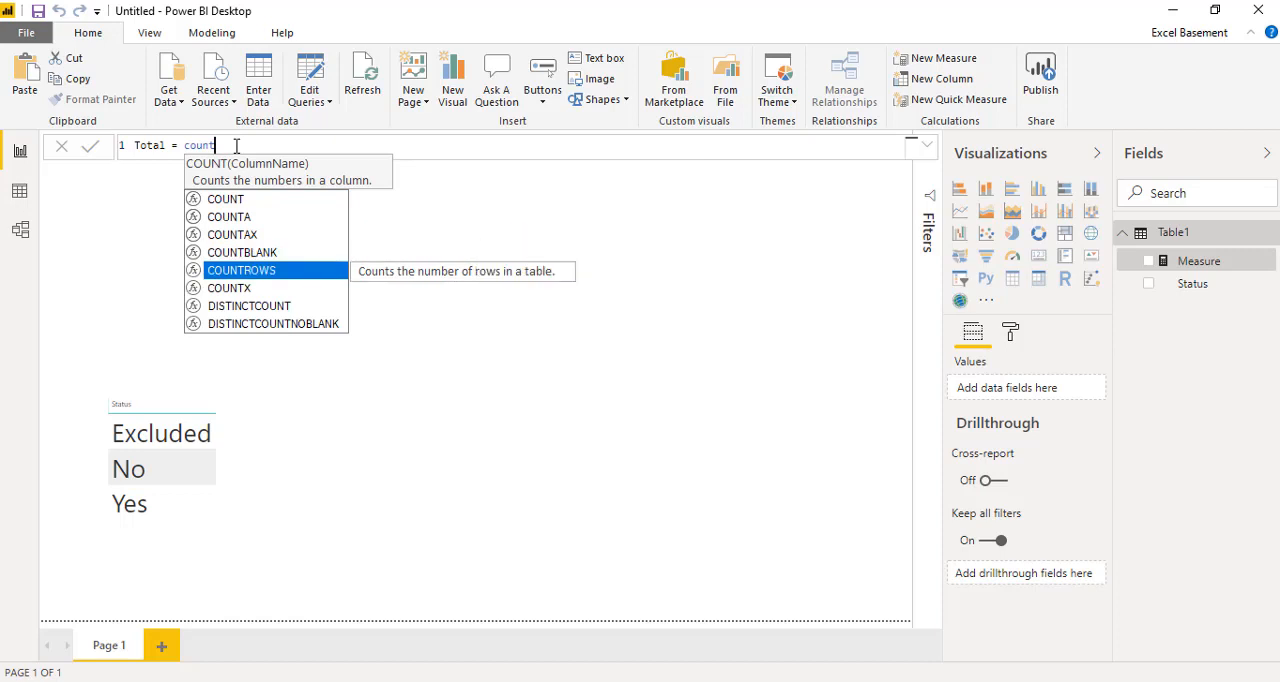
{"action": "key", "text": "Tab"}
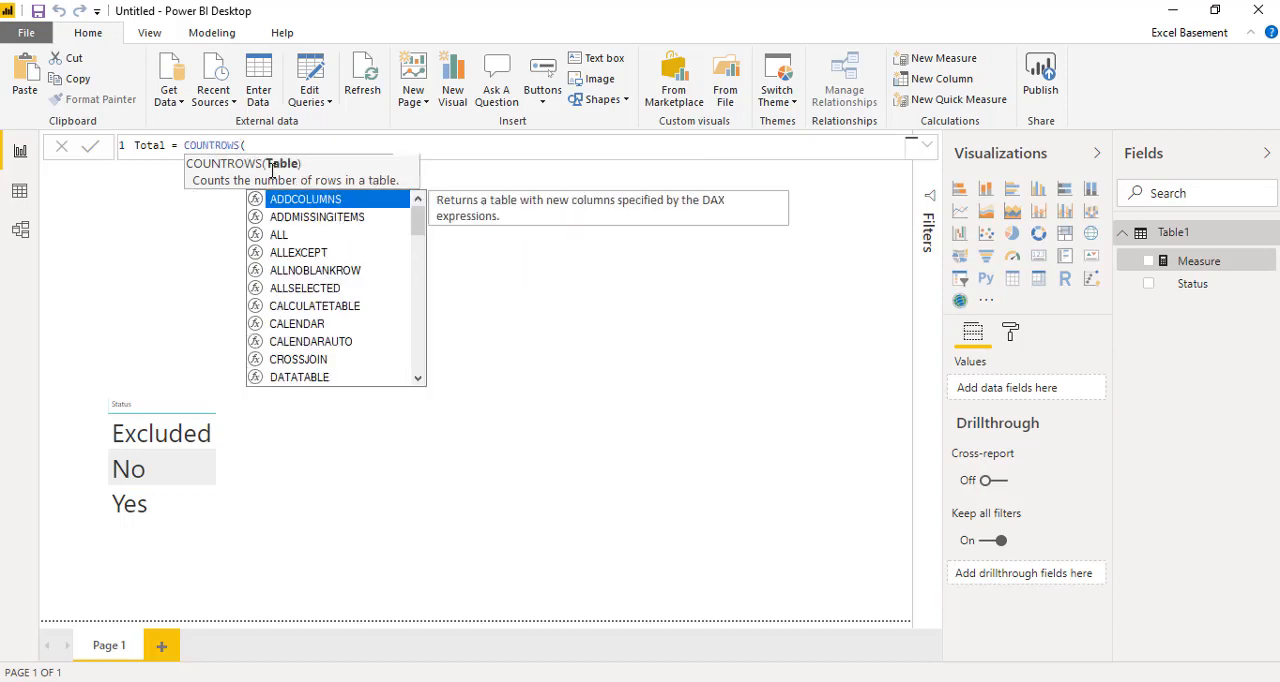
{"action": "type", "text": "tab"}
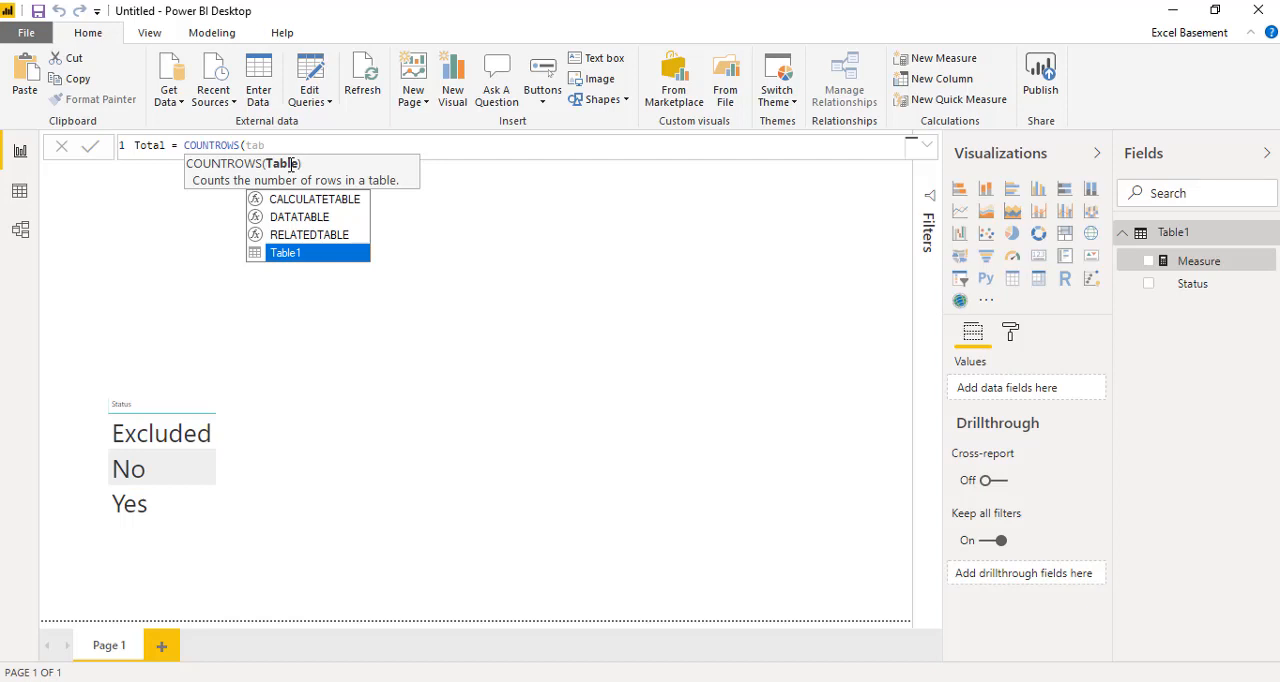
{"action": "key", "text": "Tab"}
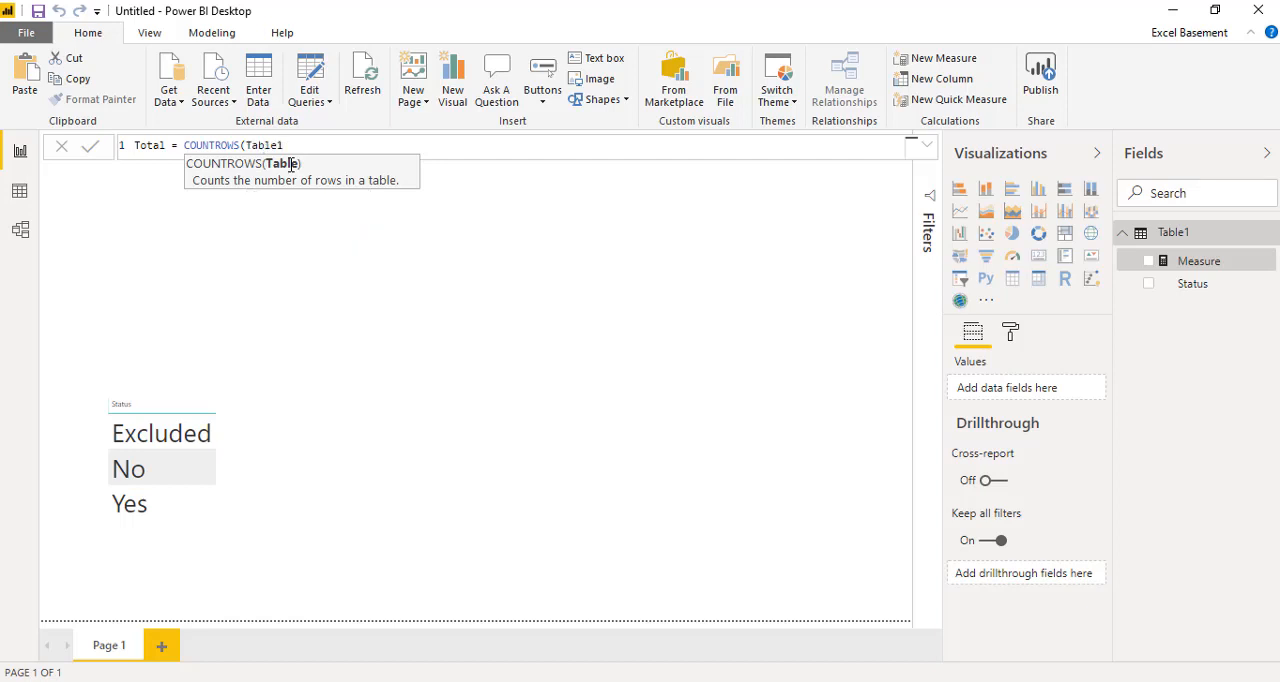
{"action": "type", "text": ")"}
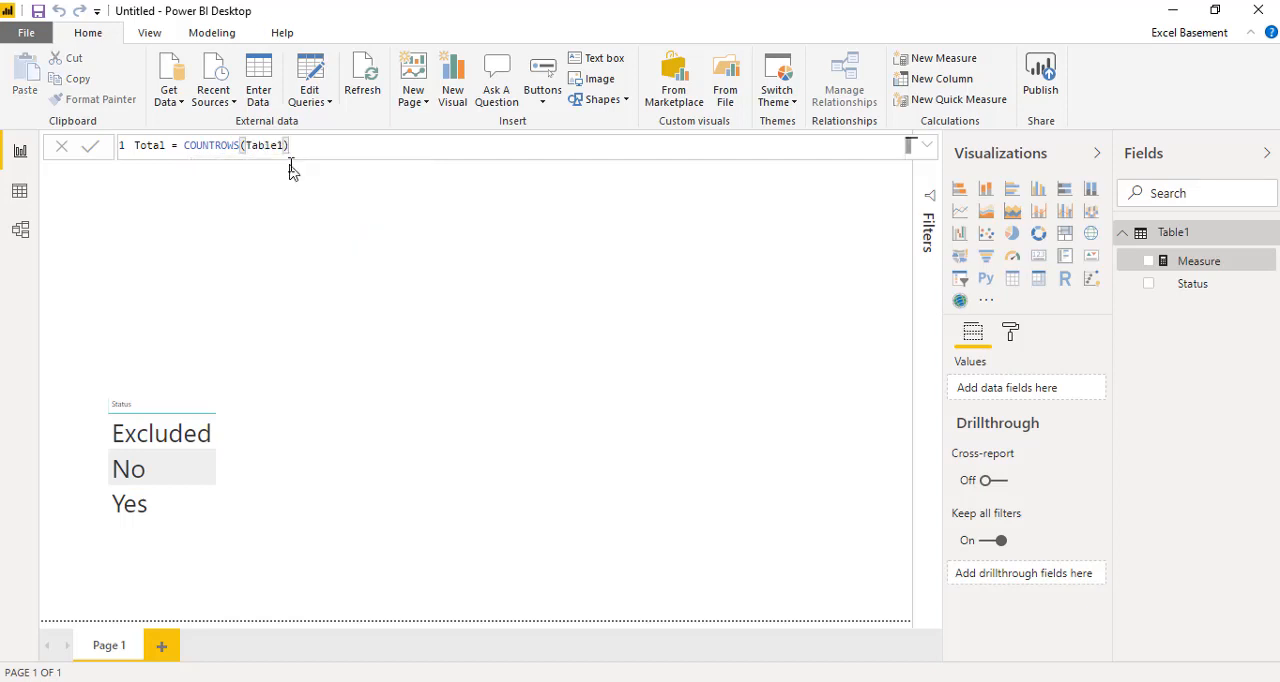
{"action": "key", "text": "Return"}
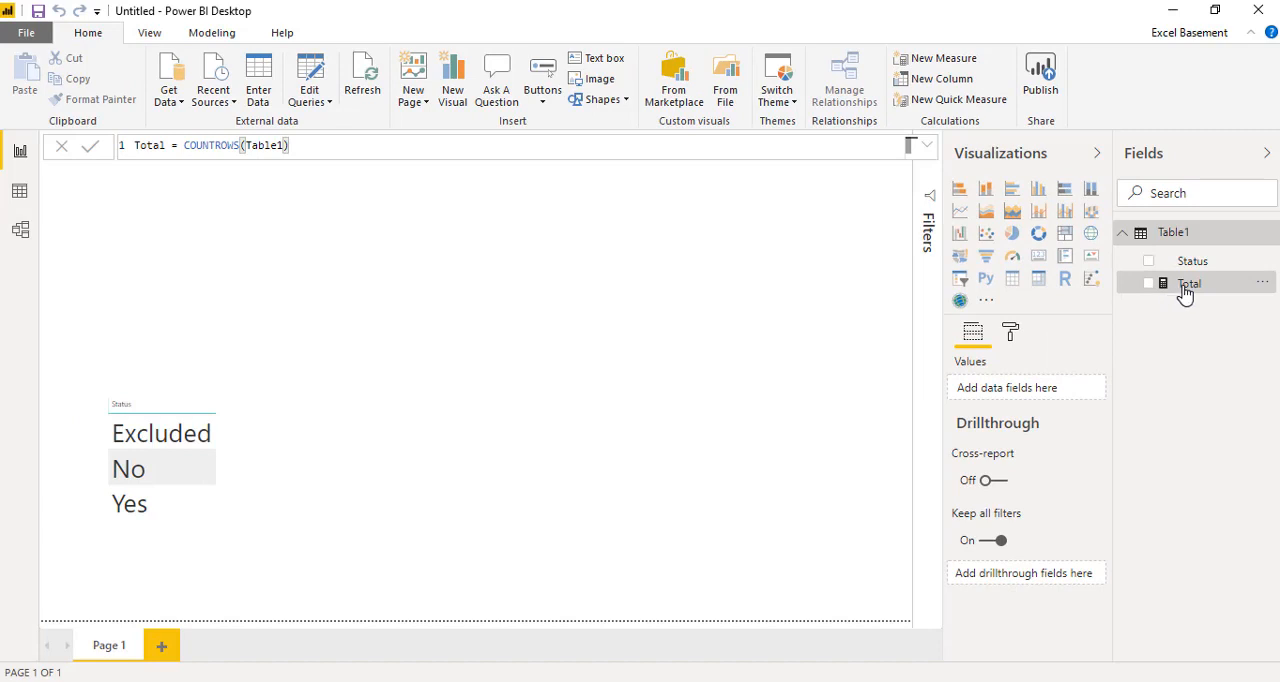
Step: Show the Total measure as a card visual and place it, reduced in size, above the Status table
{"action": "left_click_drag", "start_coordinate": [1186, 291], "coordinate": [548, 271]}
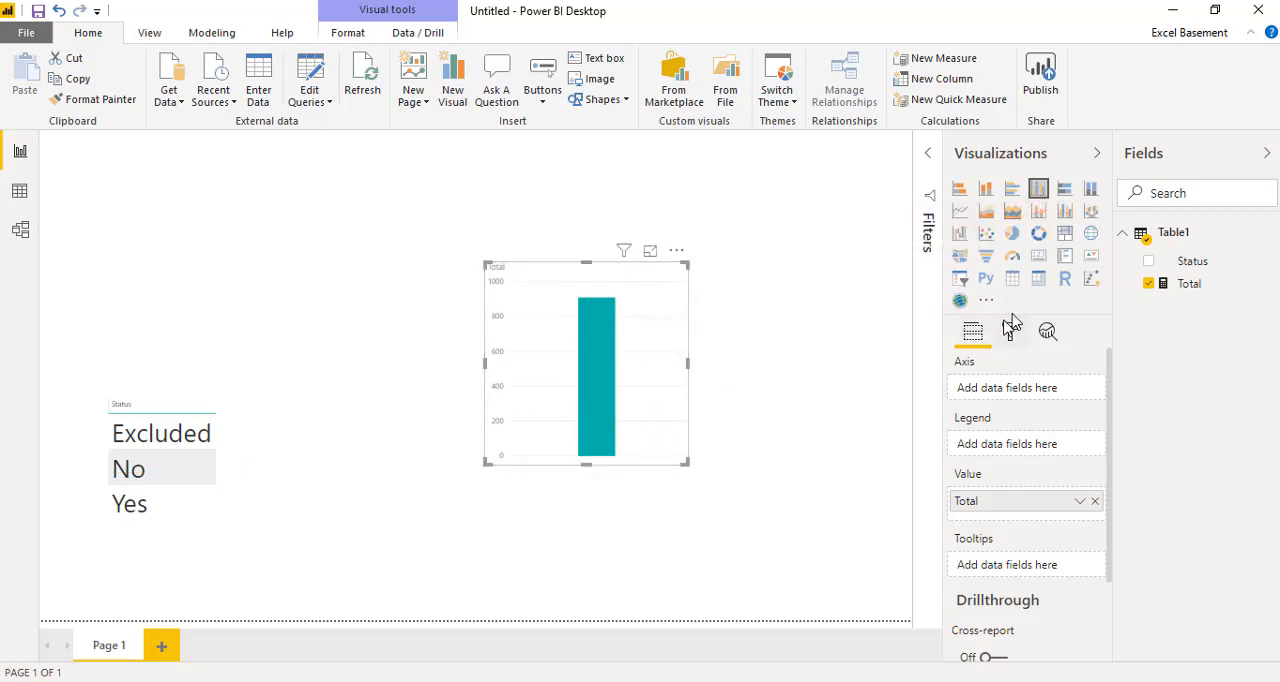
{"action": "left_click", "coordinate": [1038, 257]}
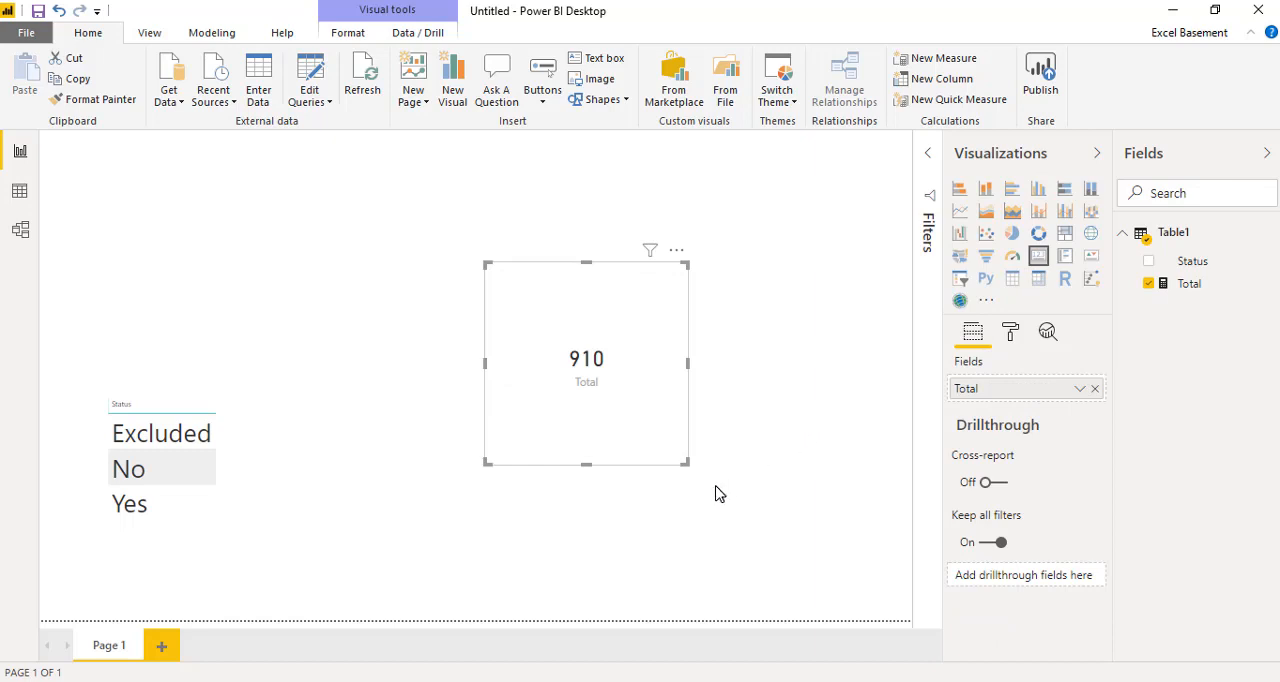
{"action": "left_click_drag", "start_coordinate": [686, 463], "coordinate": [582, 352]}
{"action": "left_click", "coordinate": [587, 360]}
{"action": "left_click", "coordinate": [531, 277]}
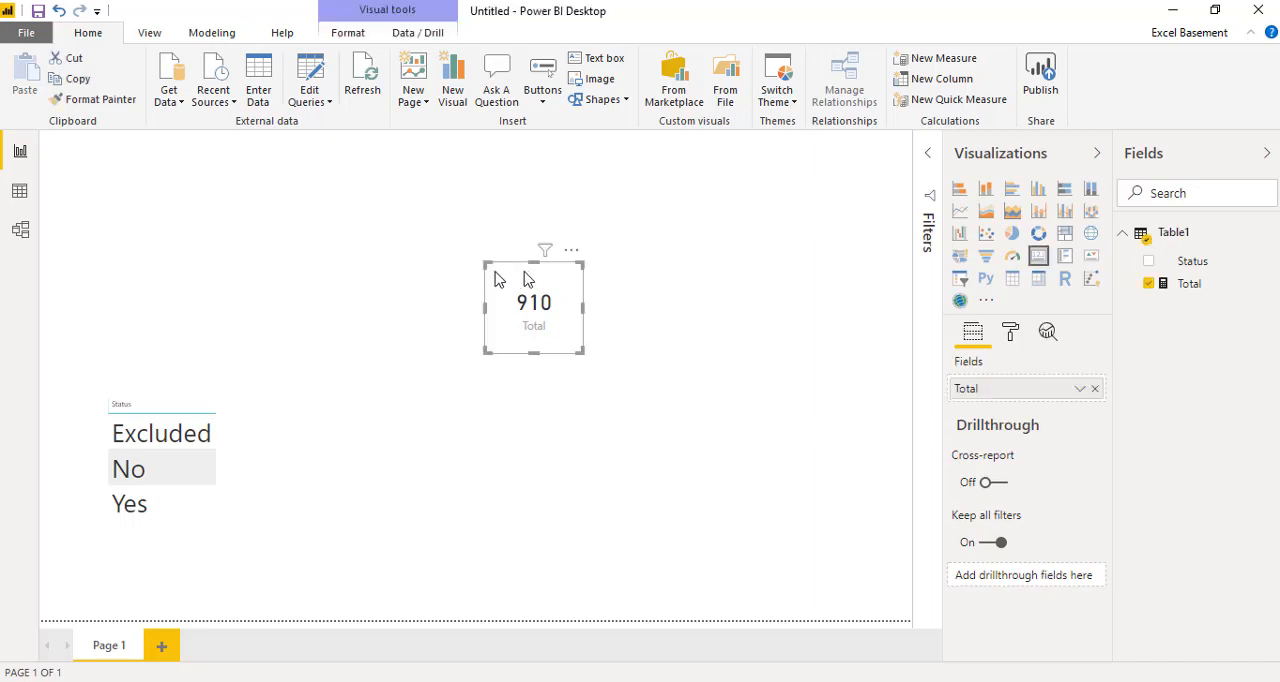
{"action": "left_click_drag", "start_coordinate": [531, 277], "coordinate": [145, 266]}
{"action": "left_click", "coordinate": [506, 358]}
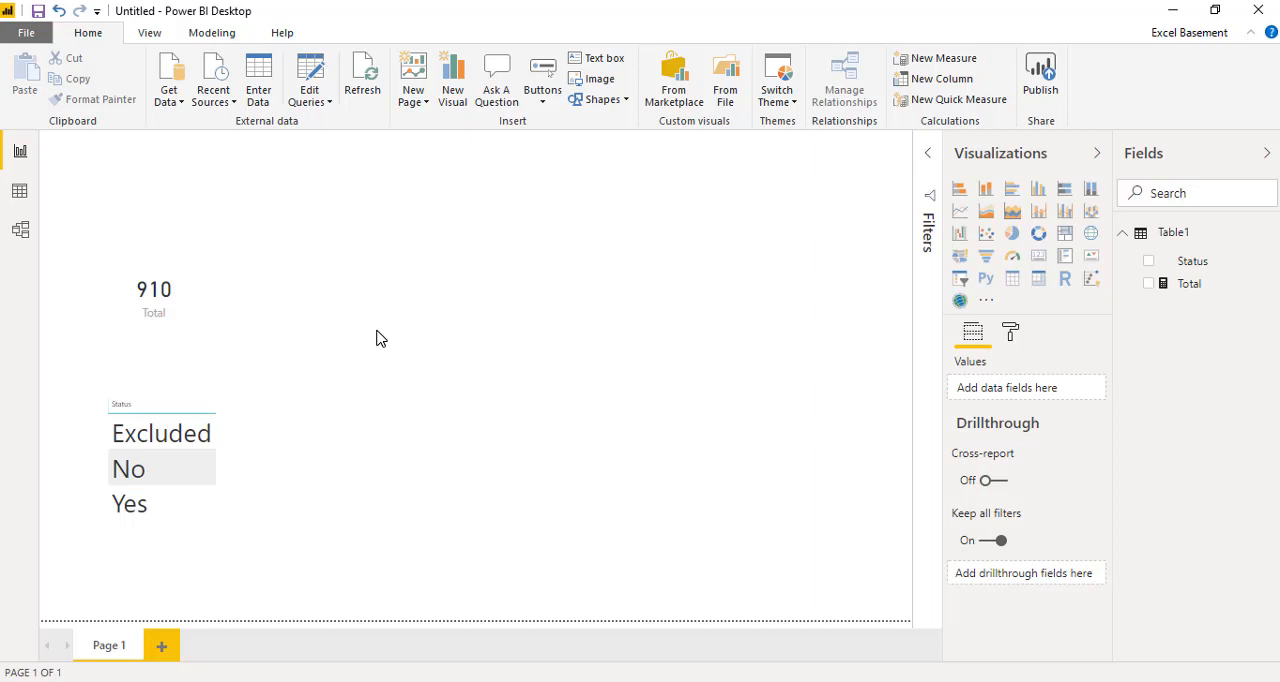
Step: Start a new measure in Table1 named YesOnly, with CALCULATE as its outer function
{"action": "left_click", "coordinate": [930, 60]}
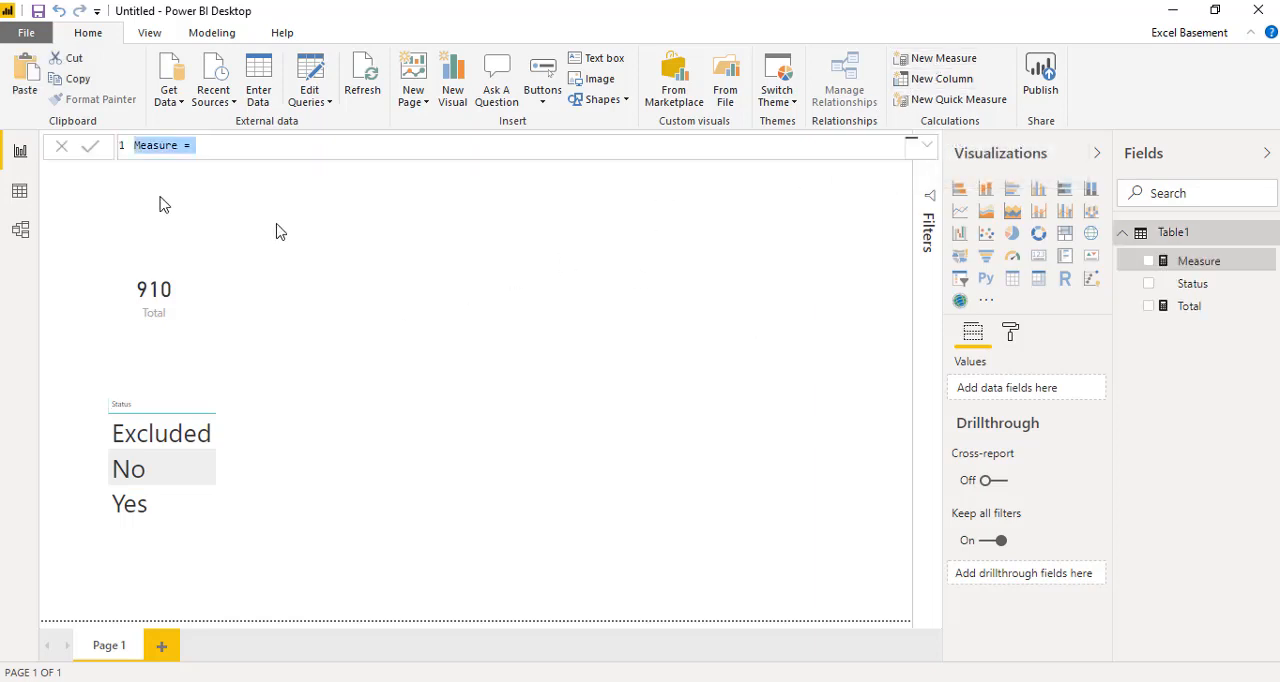
{"action": "left_click", "coordinate": [141, 146]}
{"action": "key", "text": "ctrl+shift+Right"}
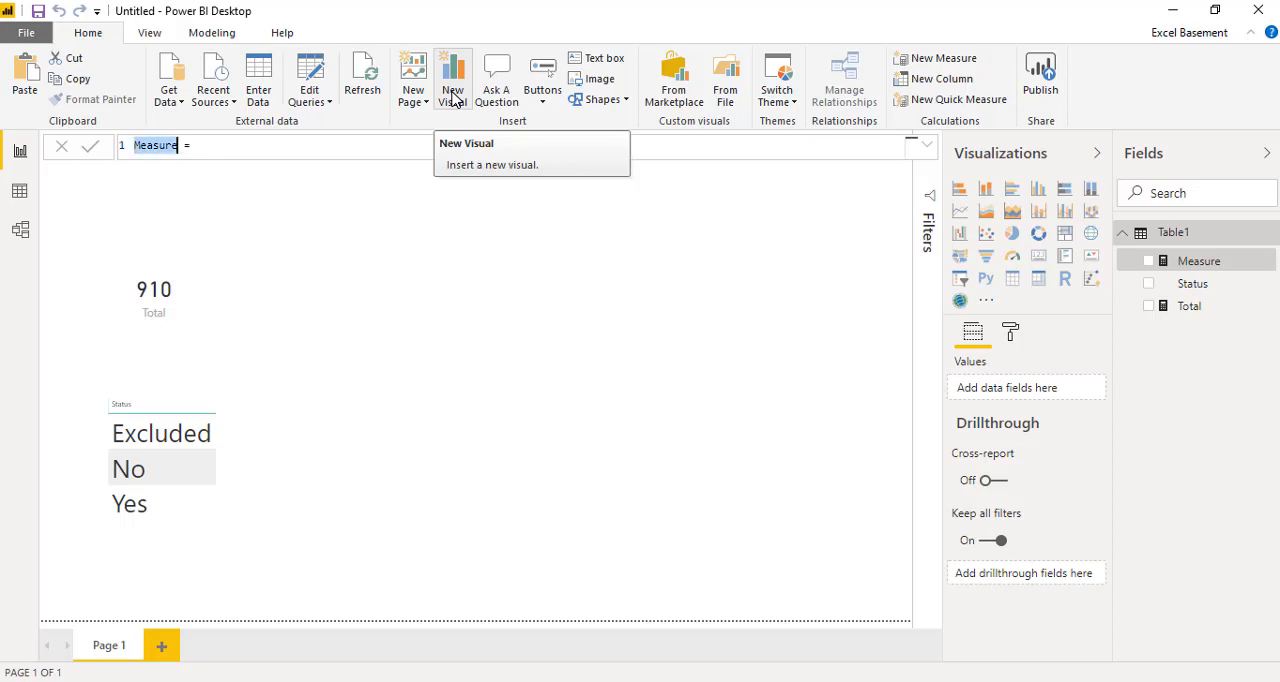
{"action": "type", "text": "Y"}
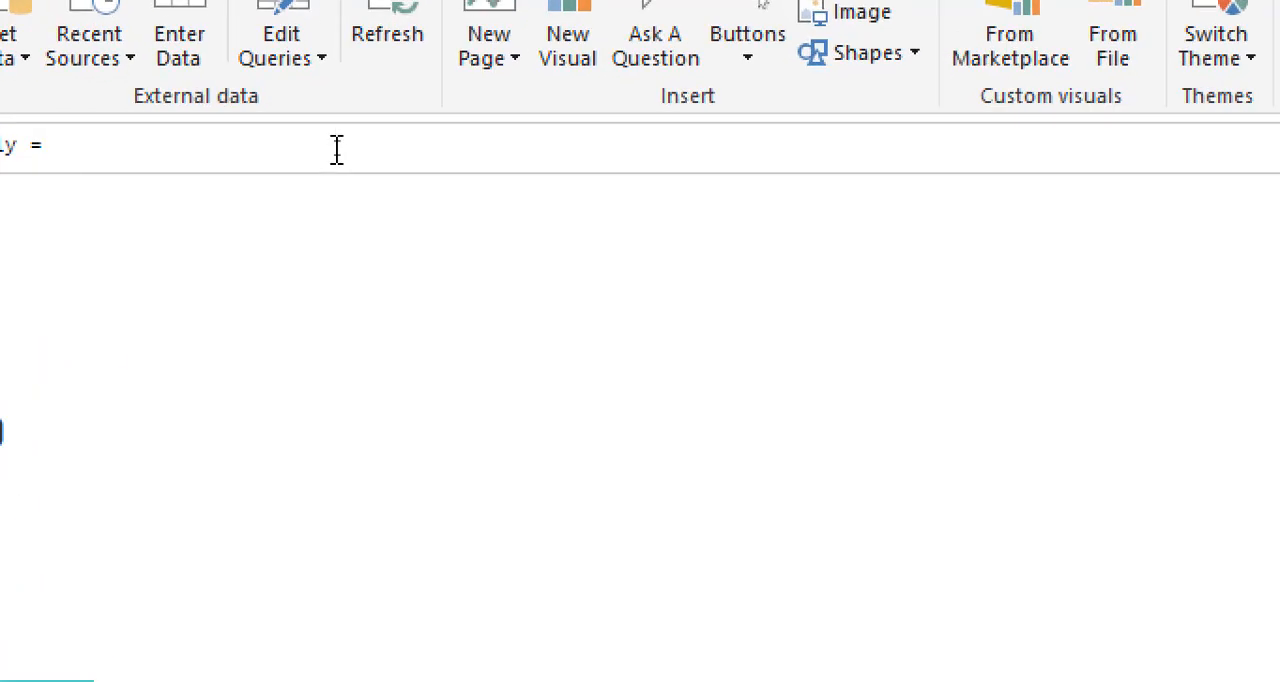
{"action": "type", "text": "cal"}
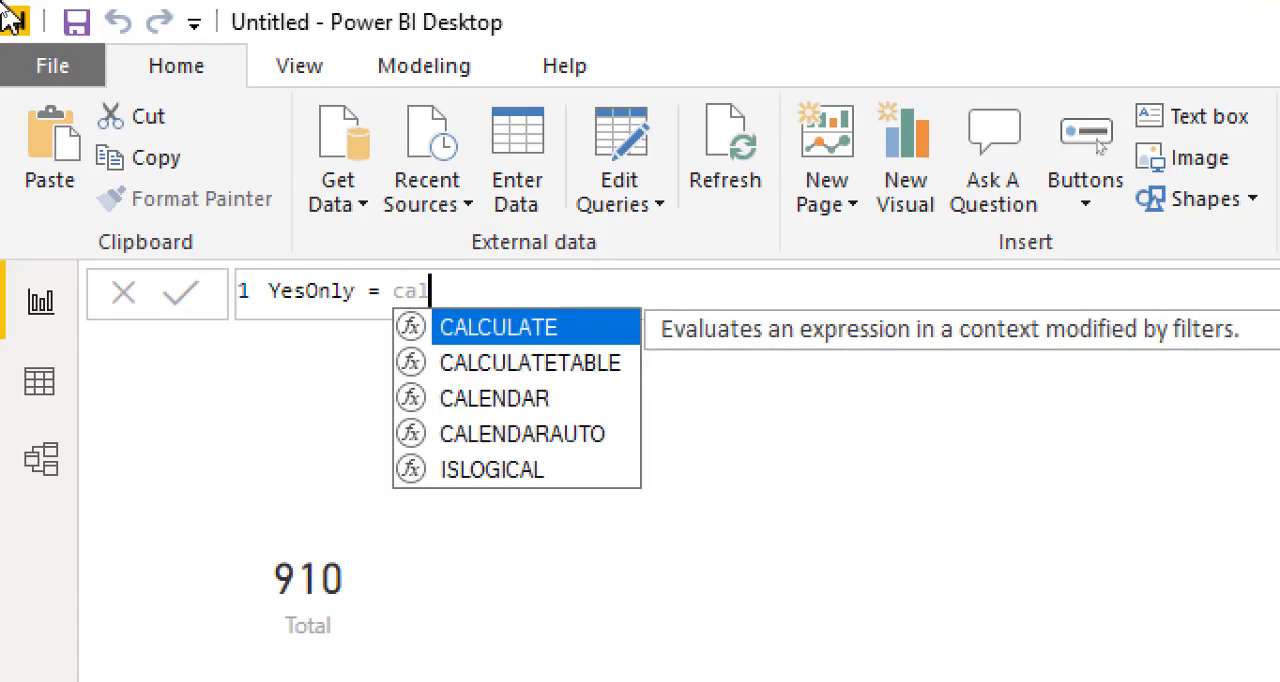
{"action": "key", "text": "Tab"}
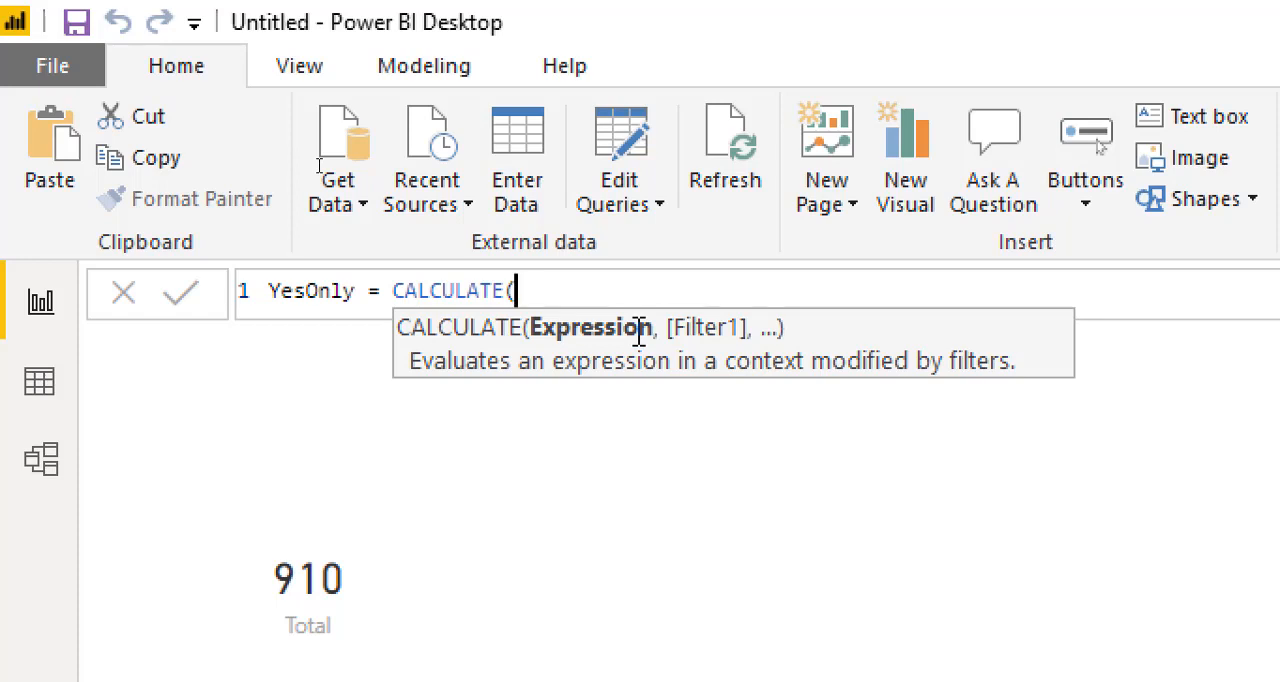
Step: Enter COUNTROWS(Table1) as the expression argument of CALCULATE in the YesOnly formula
{"action": "type", "text": "count"}
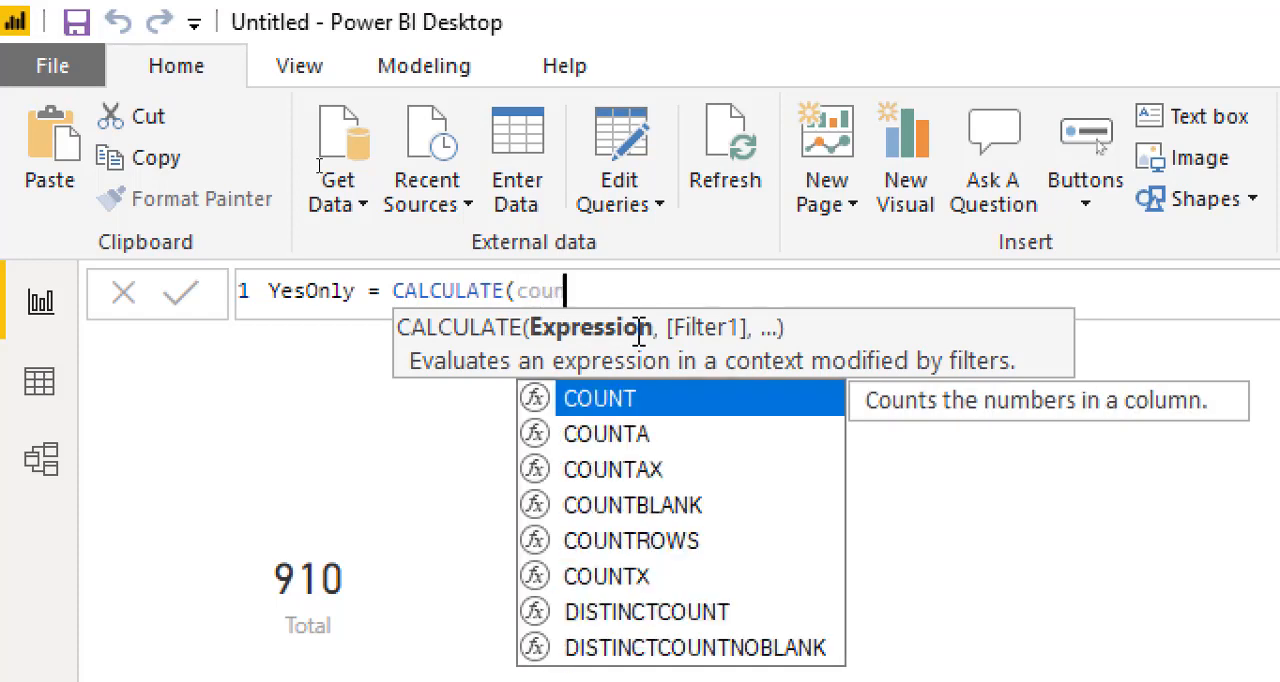
{"action": "key", "text": "Down"}
{"action": "key", "text": "Down"}
{"action": "key", "text": "Down"}
{"action": "key", "text": "Down"}
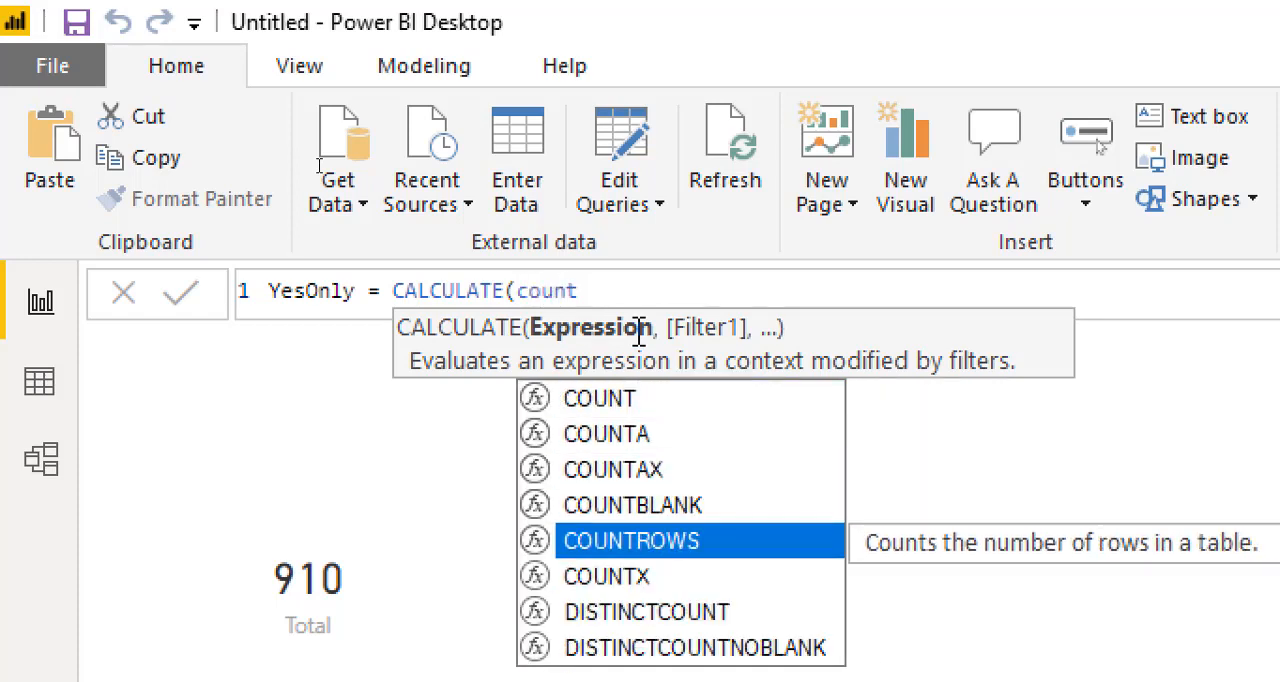
{"action": "key", "text": "Tab"}
{"action": "type", "text": "t"}
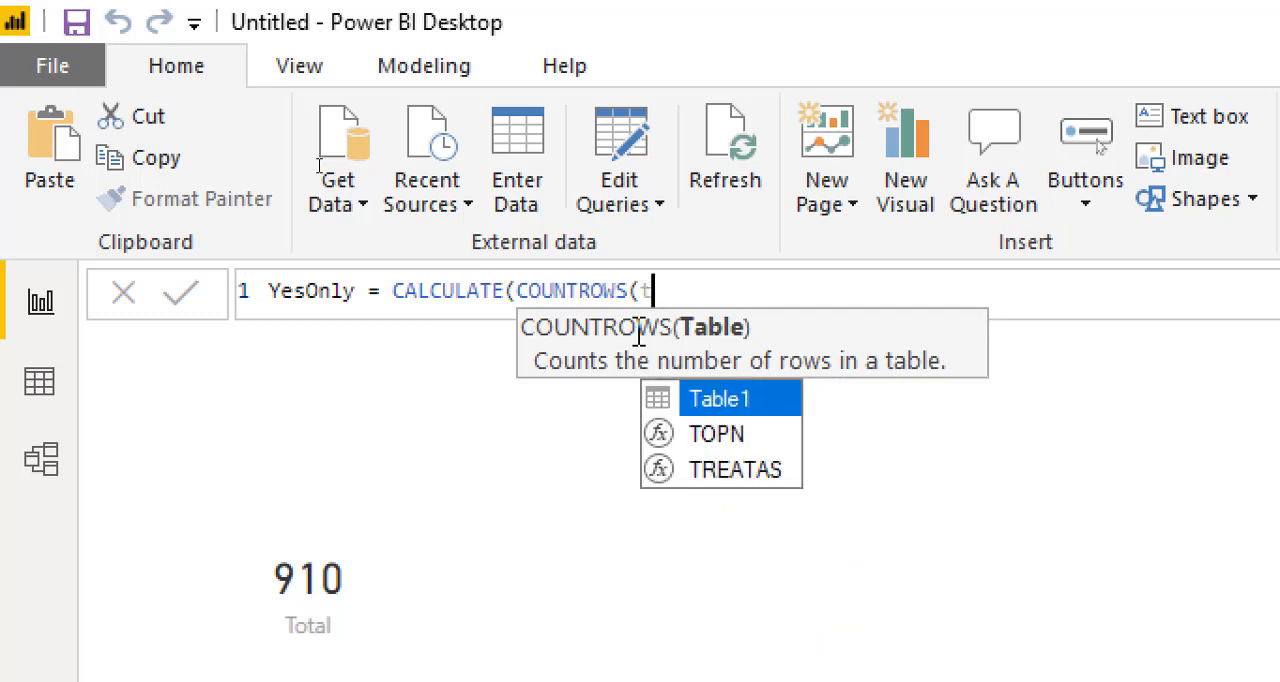
{"action": "key", "text": "Tab"}
{"action": "type", "text": "),"}
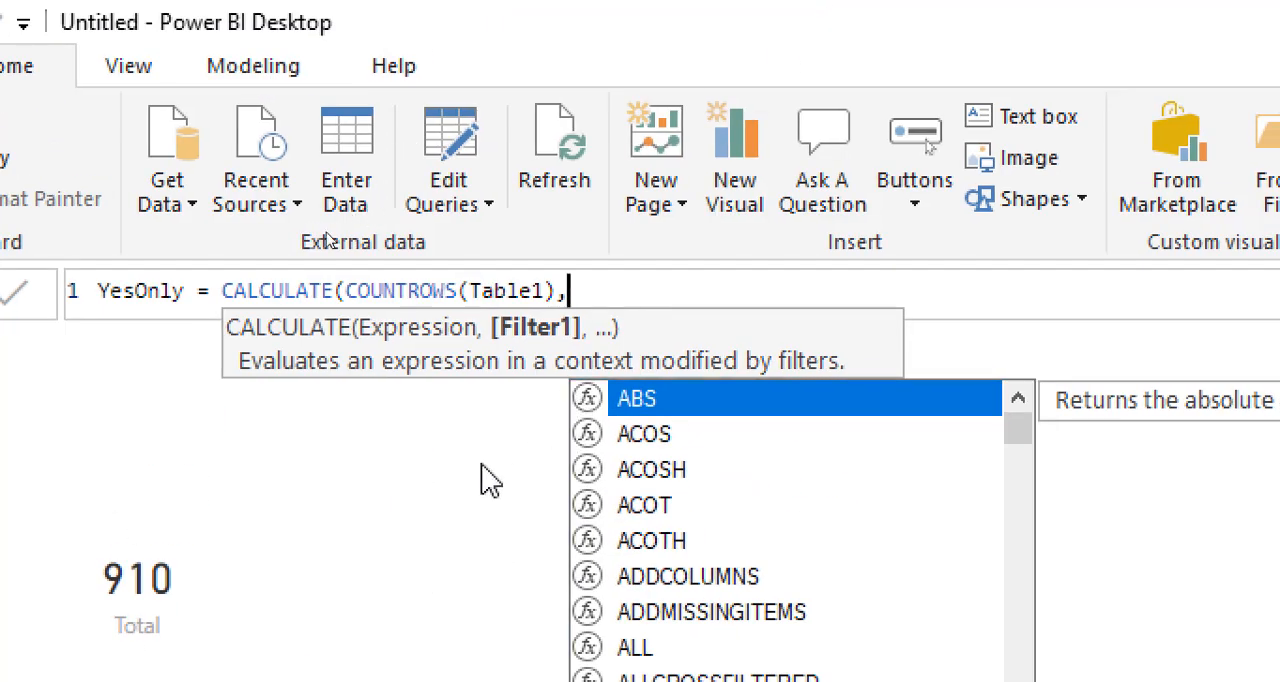
Step: Add a FILTER function over Table1 as the filter argument of the YesOnly formula
{"action": "type", "text": "Fil"}
{"action": "key", "text": "Tab"}
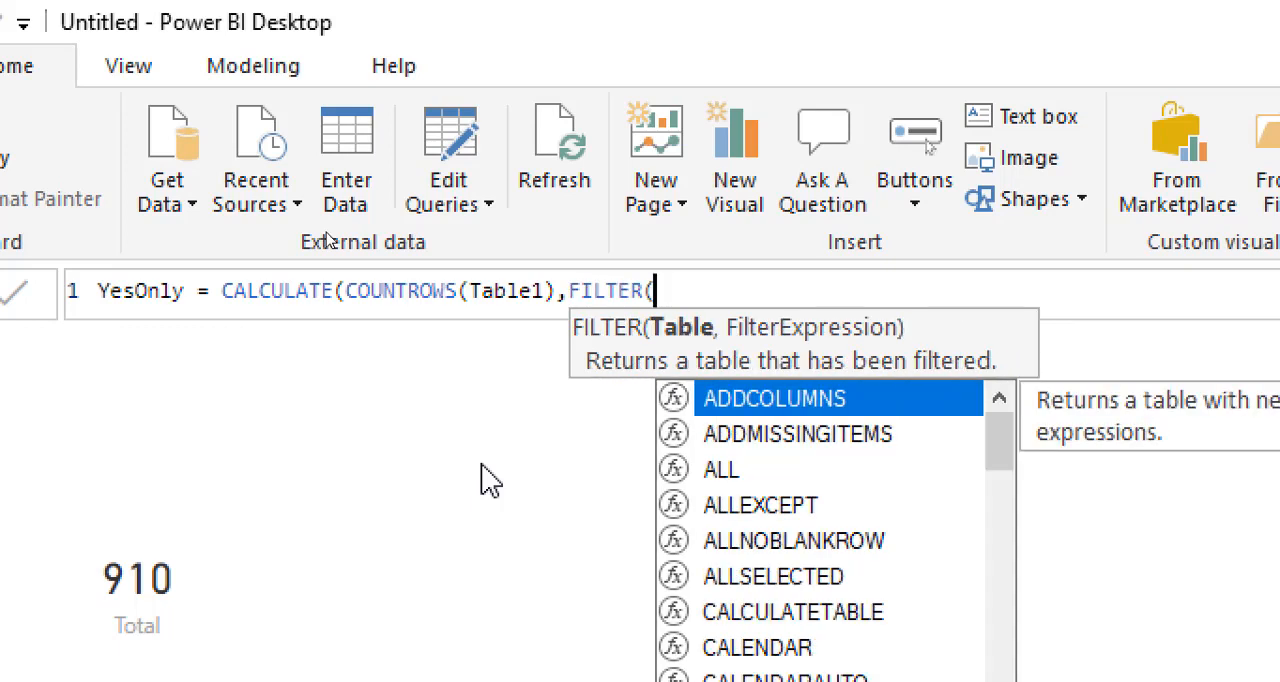
{"action": "type", "text": "tab"}
{"action": "key", "text": "Tab"}
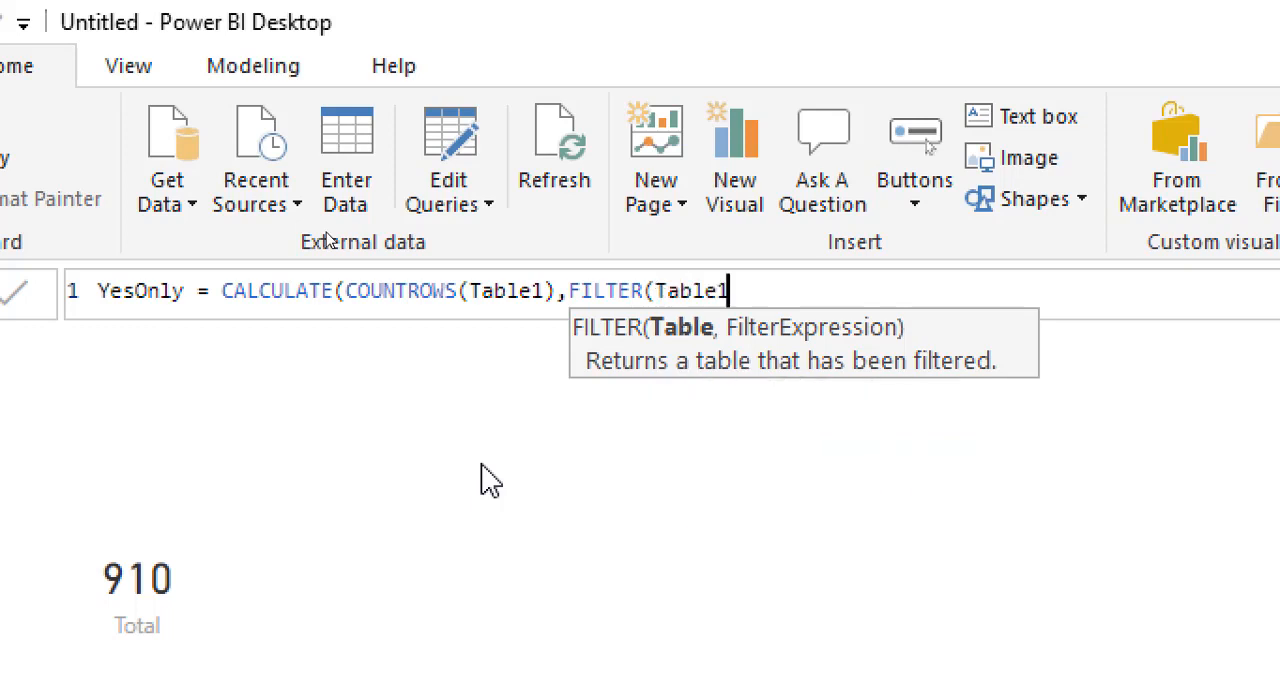
{"action": "type", "text": ","}
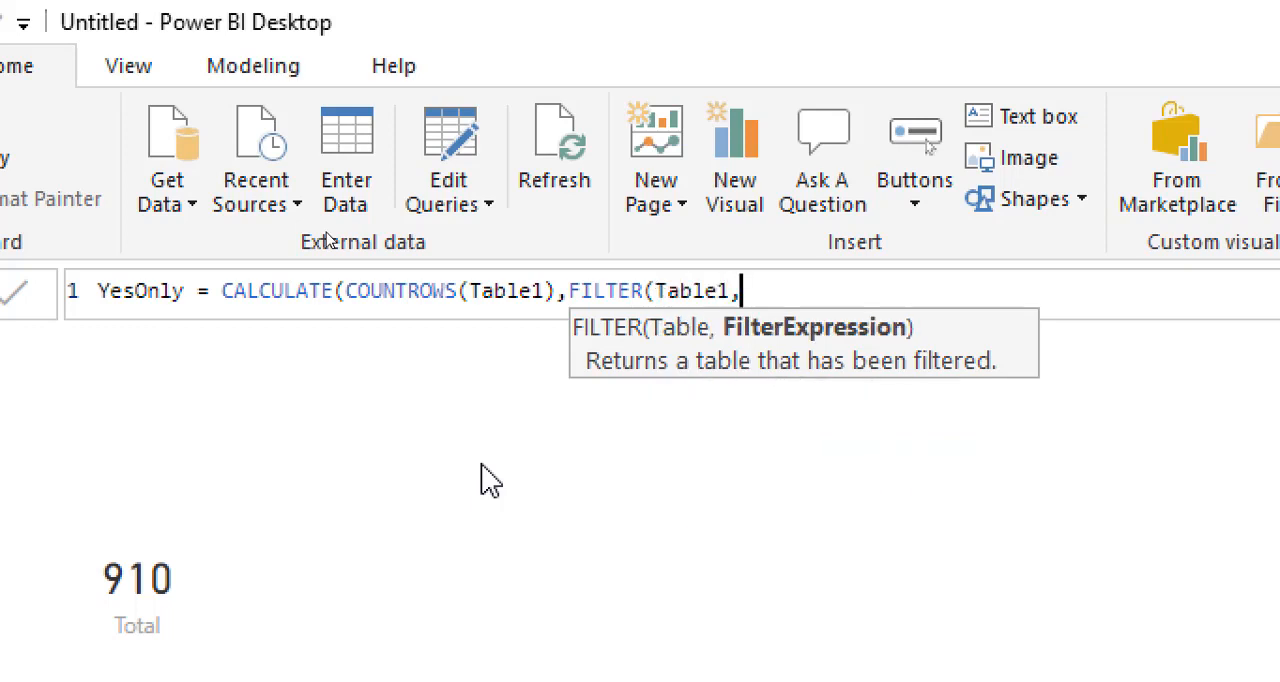
{"action": "type", "text": "tab"}
Step: Set the filter condition to Table1[Status]="Yes", close both functions and commit the YesOnly measure
{"action": "key", "text": "Down"}
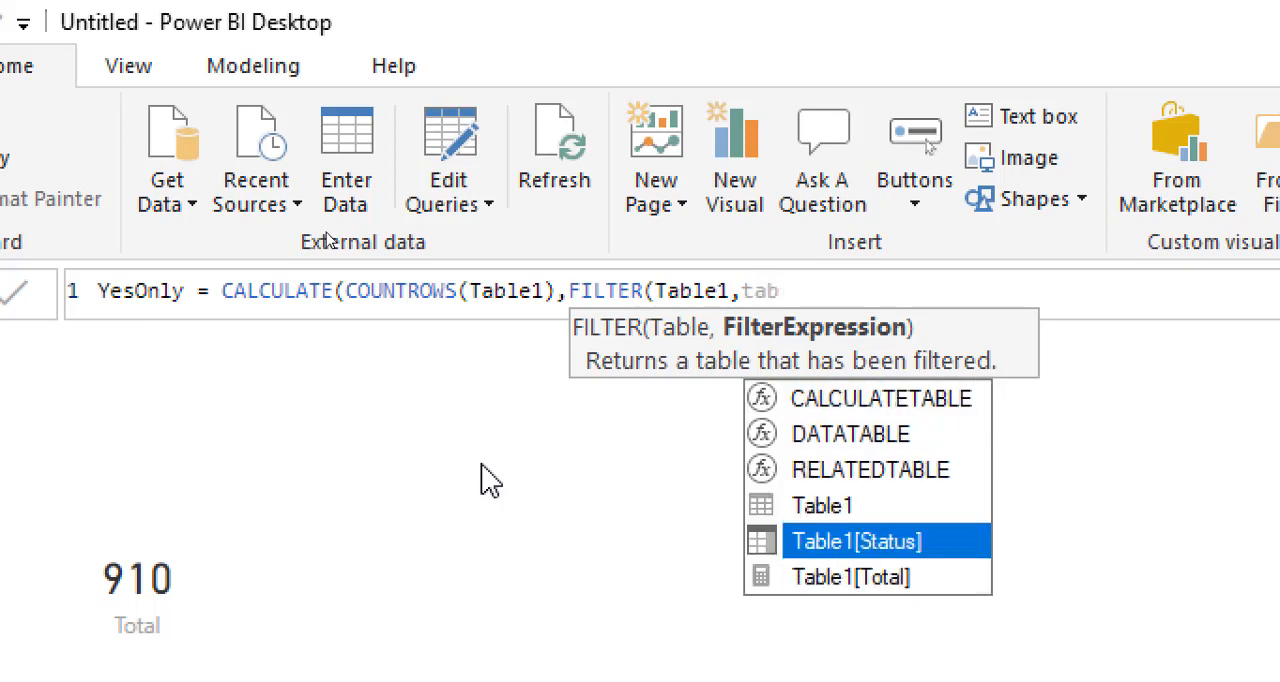
{"action": "key", "text": "Tab"}
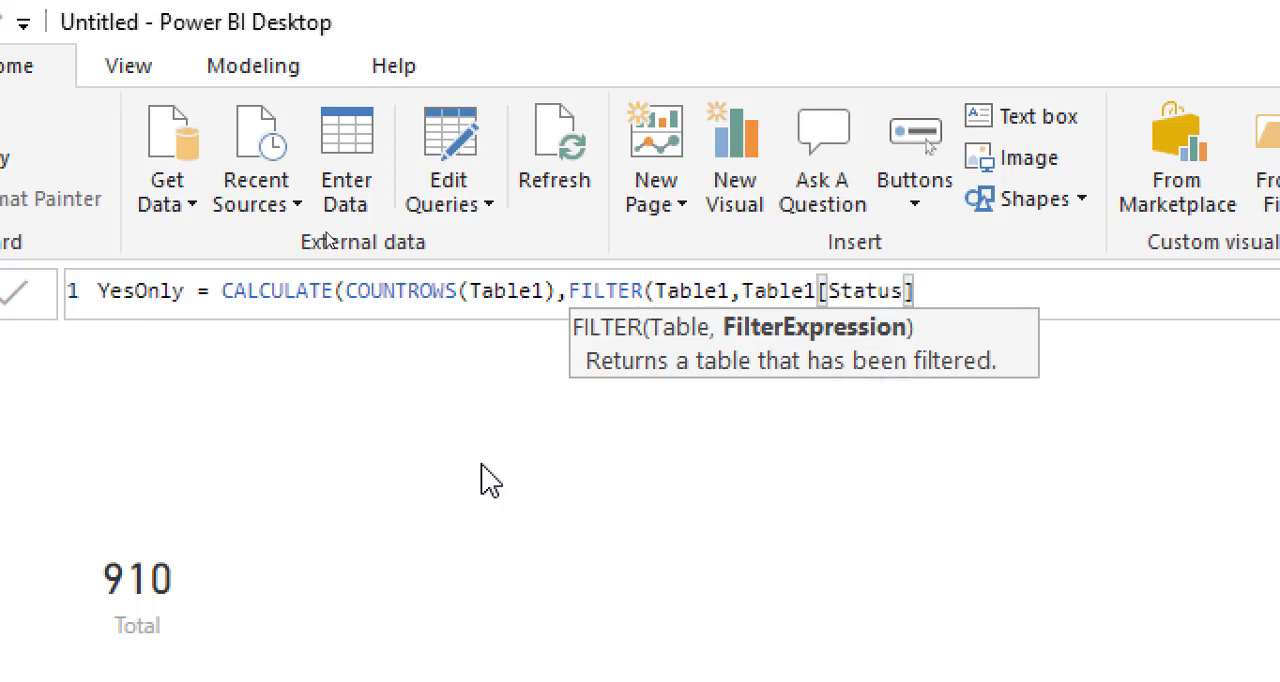
{"action": "type", "text": "=\""}
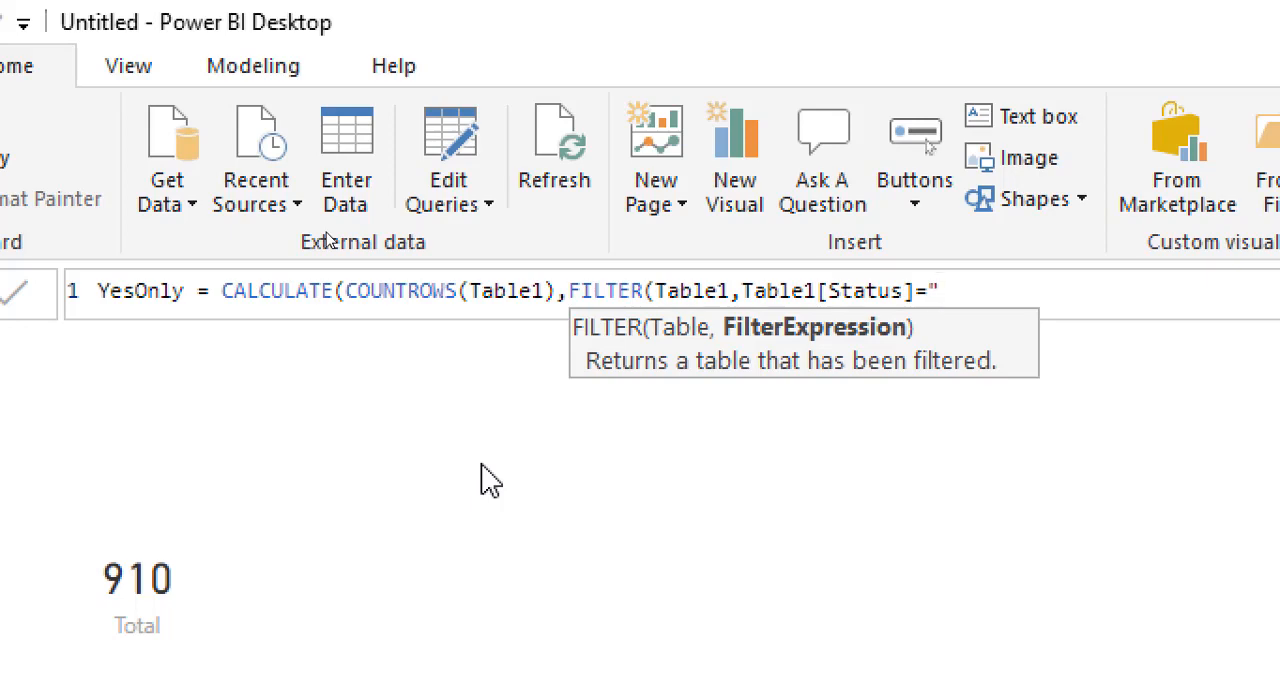
{"action": "type", "text": "Yes\")"}
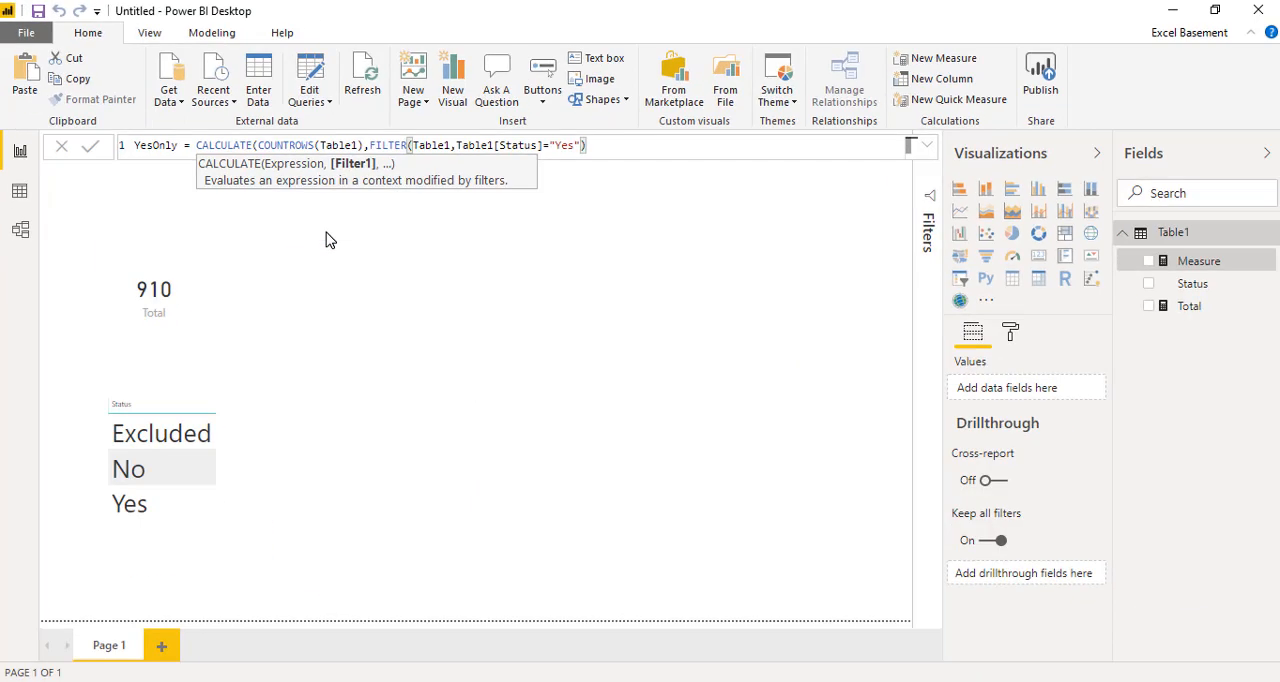
{"action": "type", "text": ")"}
{"action": "key", "text": "Return"}
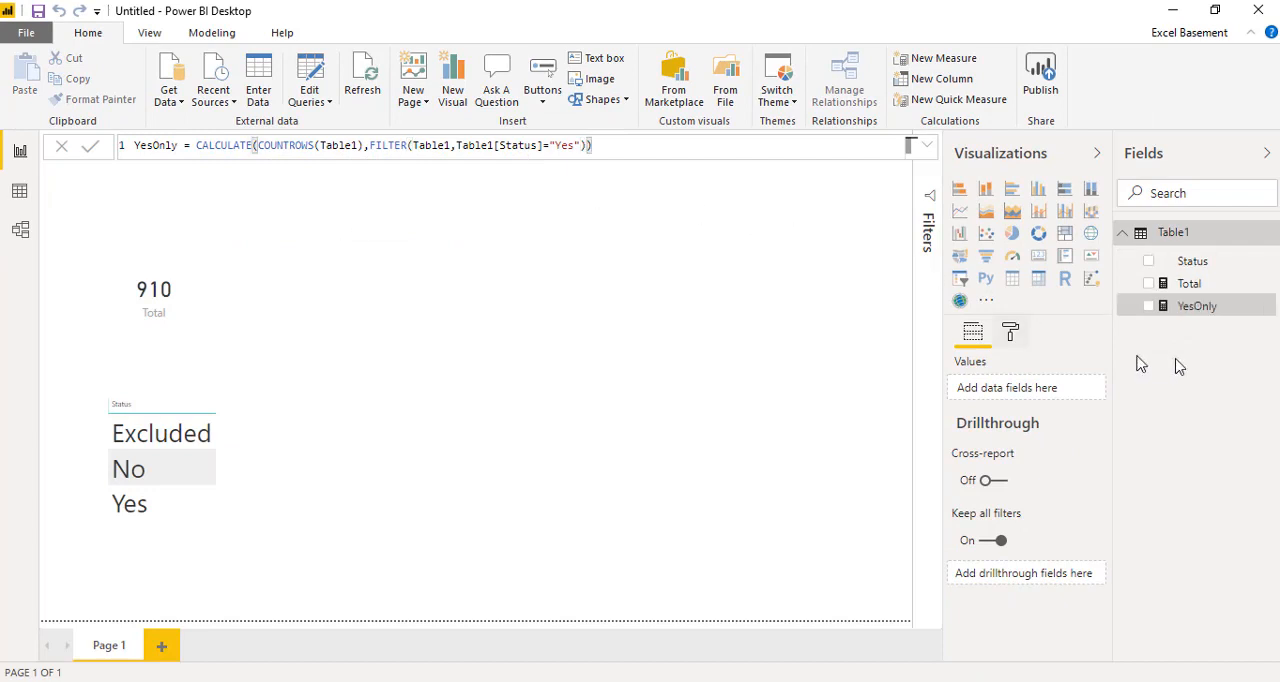
Step: Show the YesOnly measure as a card visual, enlarge it slightly and place it beside the Total card
{"action": "left_click_drag", "start_coordinate": [1190, 307], "coordinate": [505, 335]}
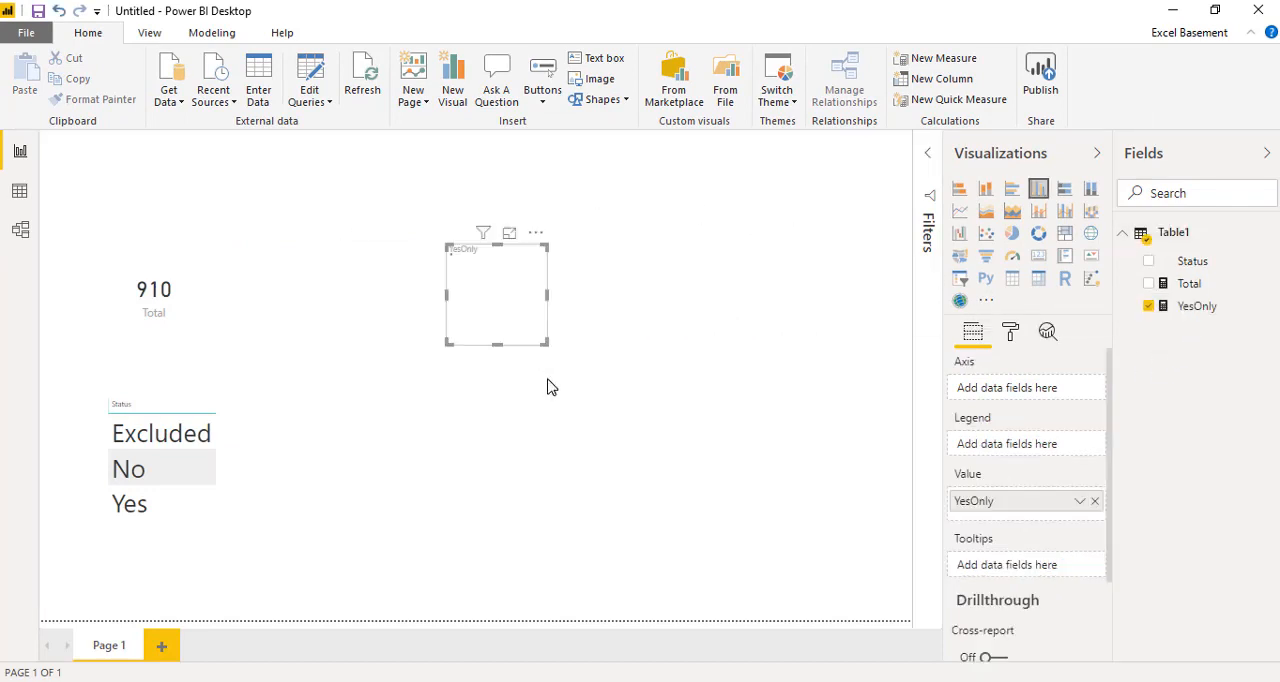
{"action": "left_click", "coordinate": [1038, 256]}
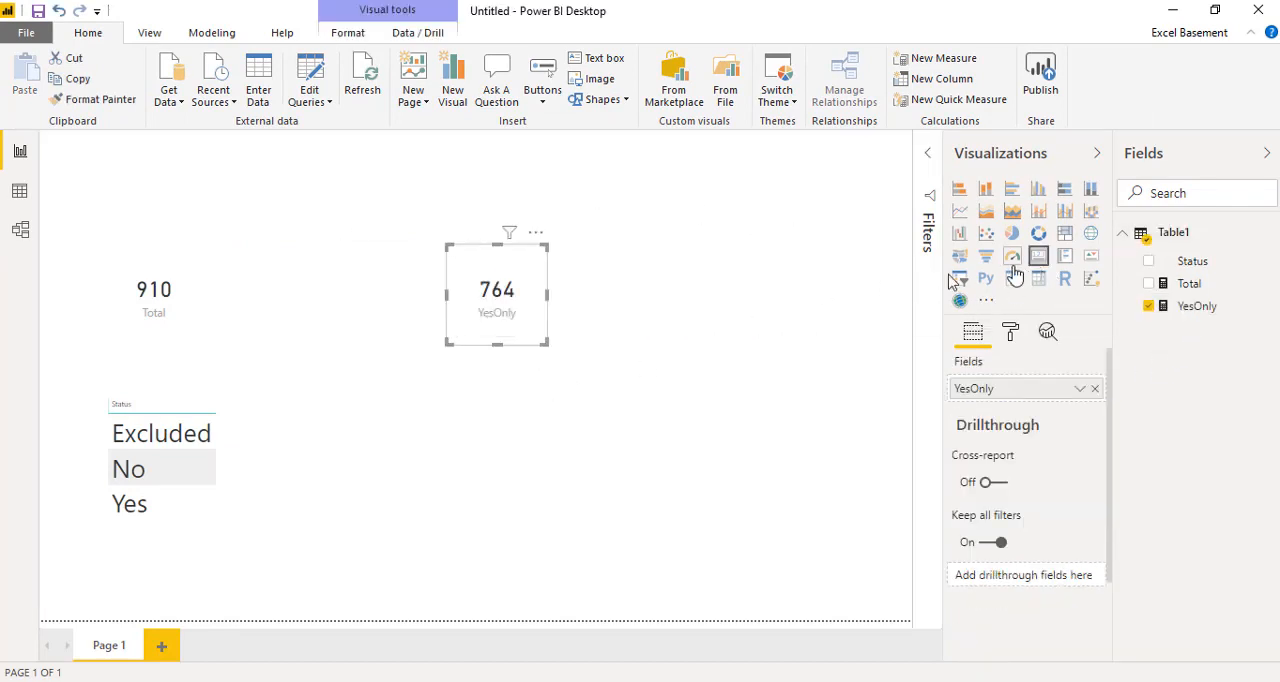
{"action": "left_click_drag", "start_coordinate": [546, 339], "coordinate": [572, 356]}
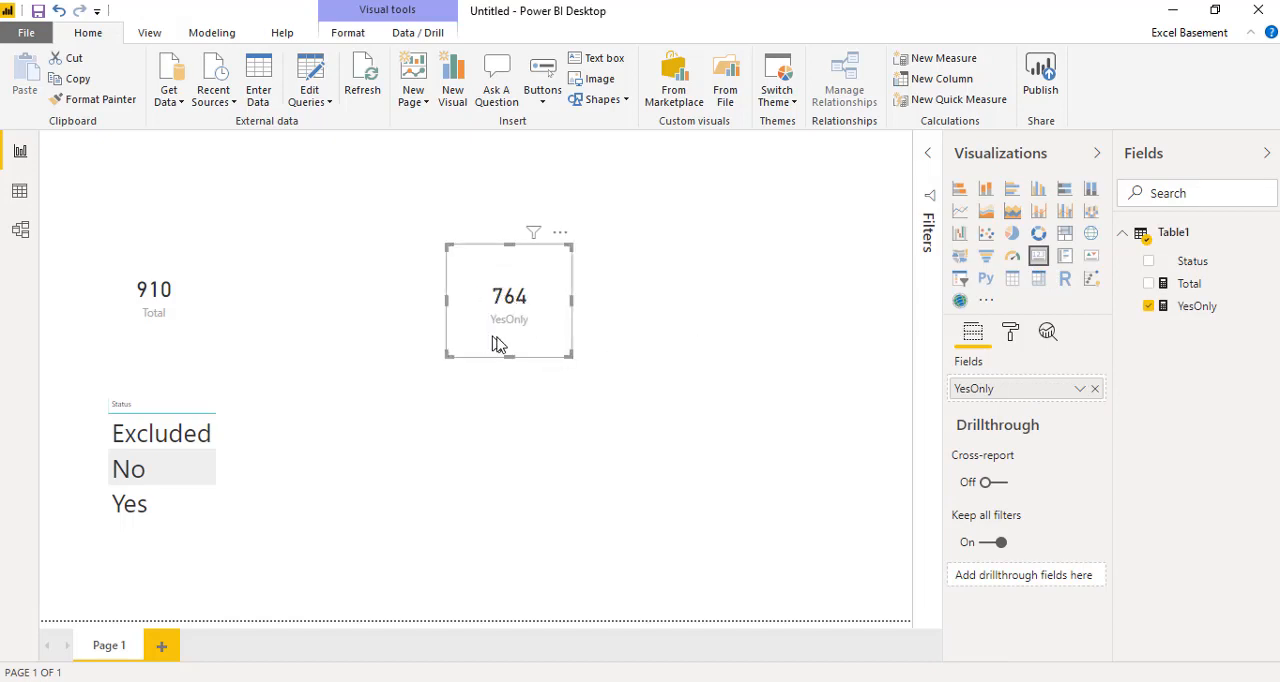
{"action": "left_click_drag", "start_coordinate": [494, 282], "coordinate": [290, 282]}
{"action": "left_click", "coordinate": [439, 369]}
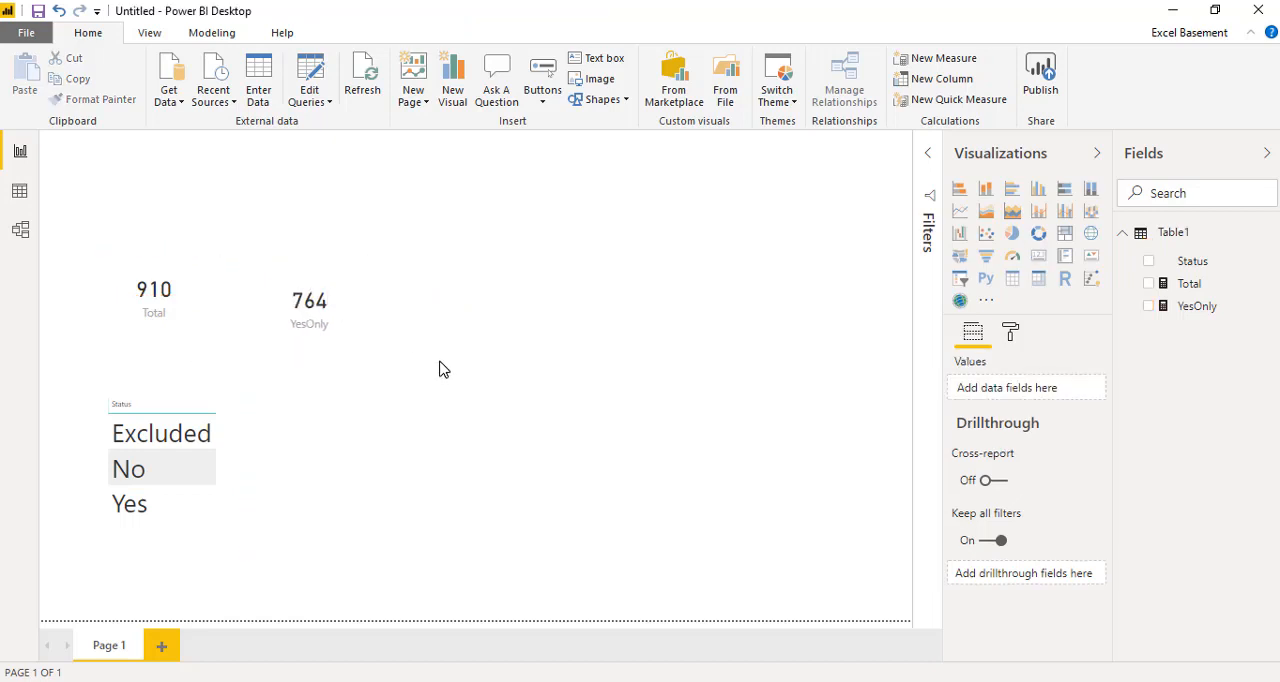
{"action": "left_click", "coordinate": [179, 325]}
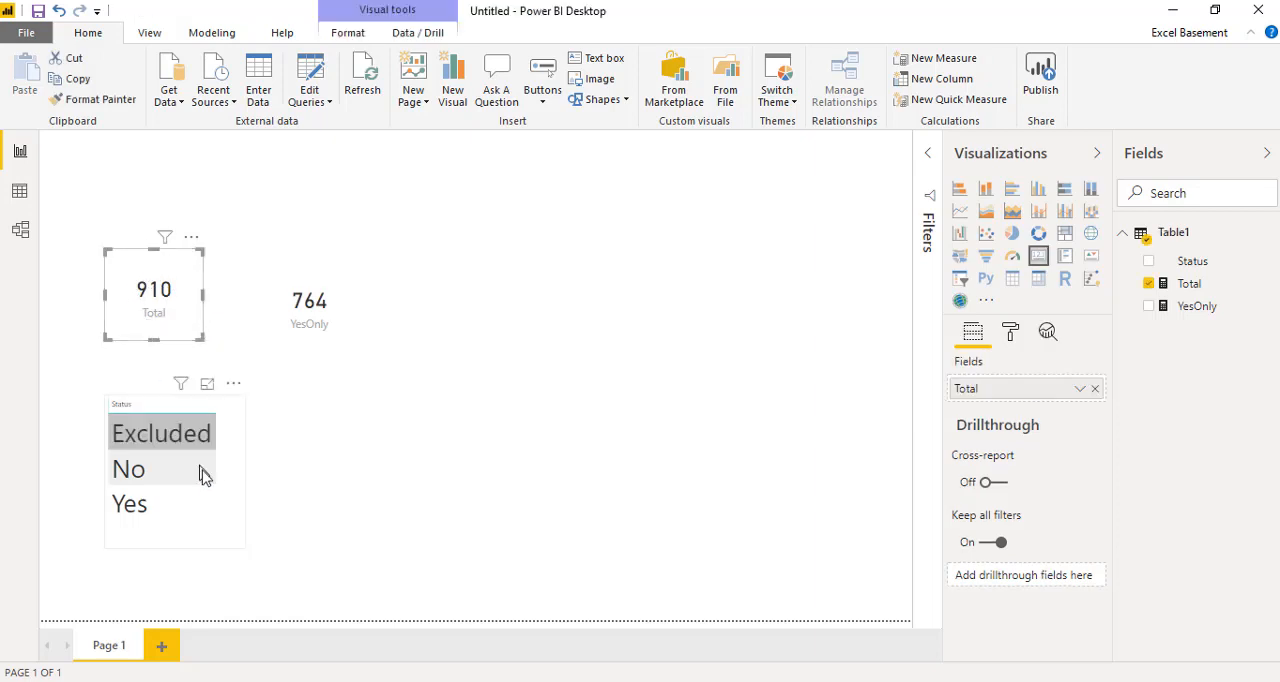
{"action": "left_click", "coordinate": [270, 476]}
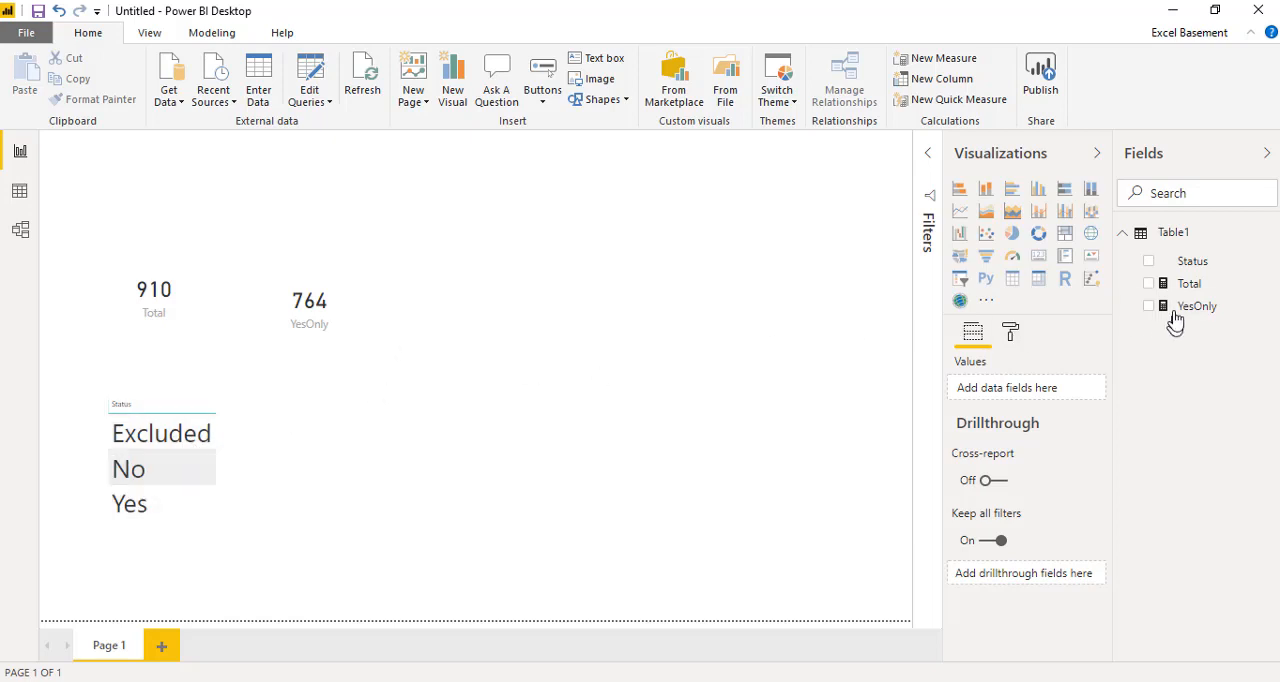
Step: Start another measure in Table1 named YesandExcluded, with CALCULATE as its outer function
{"action": "left_click", "coordinate": [930, 62]}
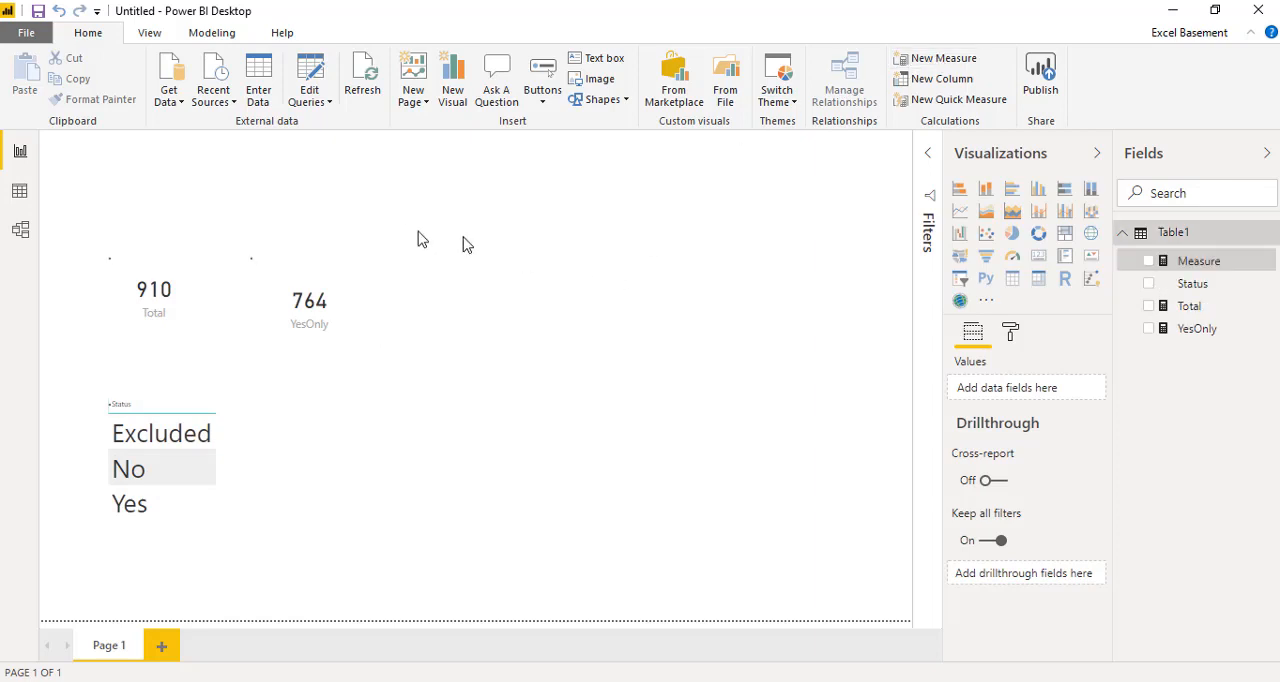
{"action": "left_click", "coordinate": [167, 147]}
{"action": "left_click_drag", "start_coordinate": [179, 147], "coordinate": [266, 134]}
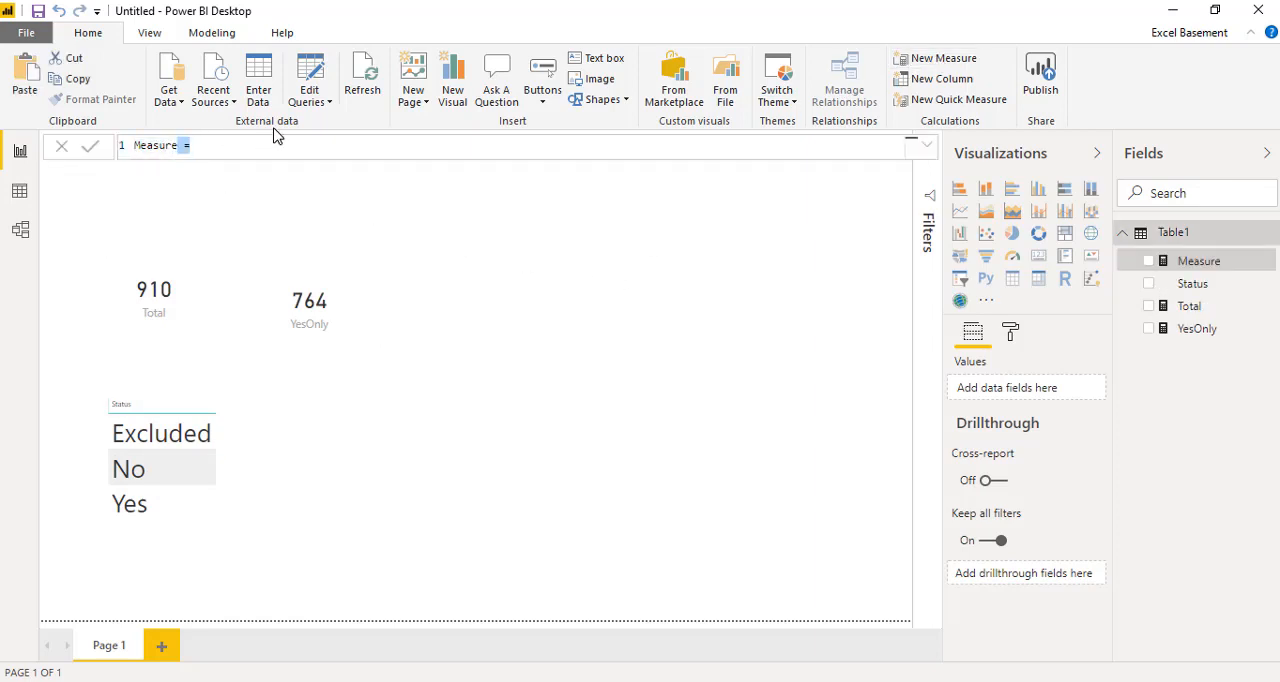
{"action": "key", "text": "shift+Home"}
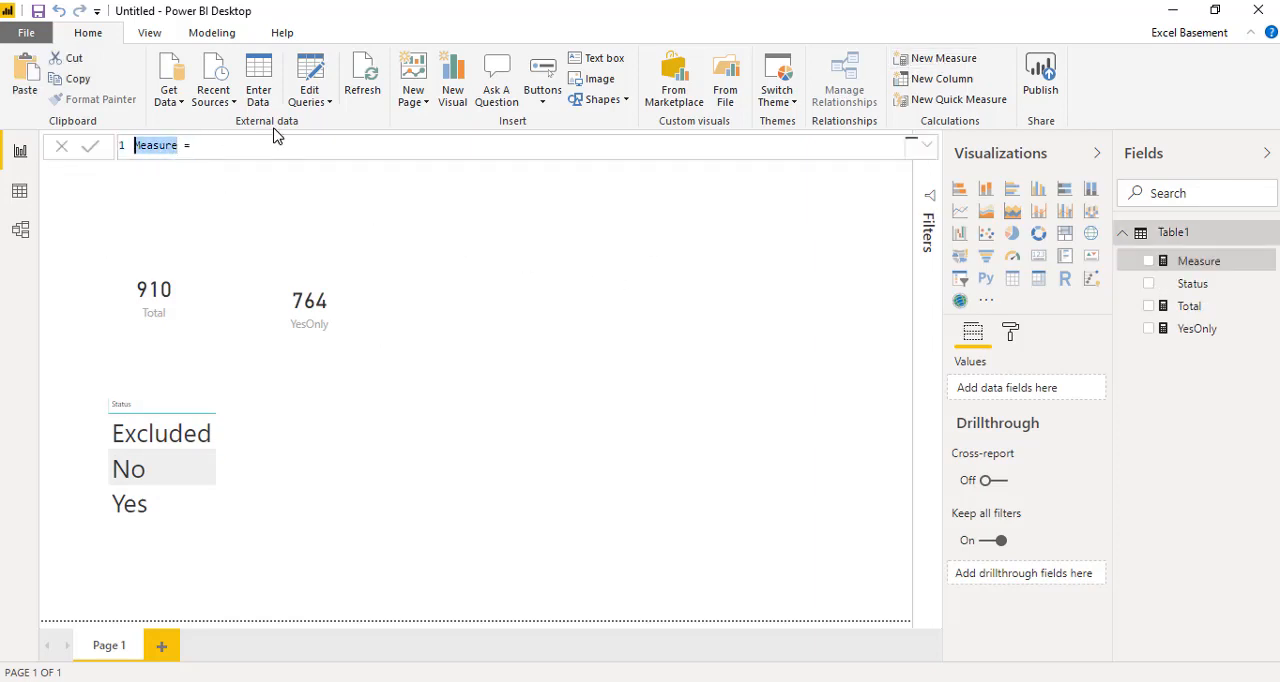
{"action": "type", "text": "YesandExcluded"}
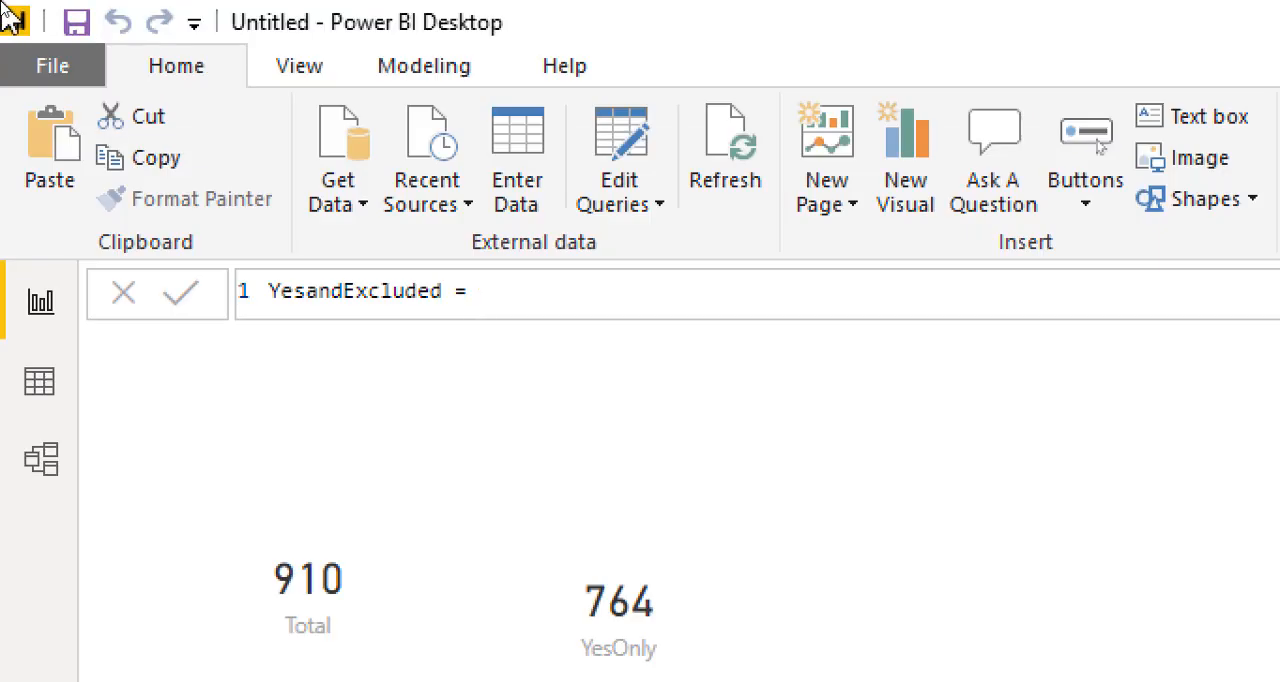
{"action": "type", "text": "calc"}
{"action": "key", "text": "Tab"}
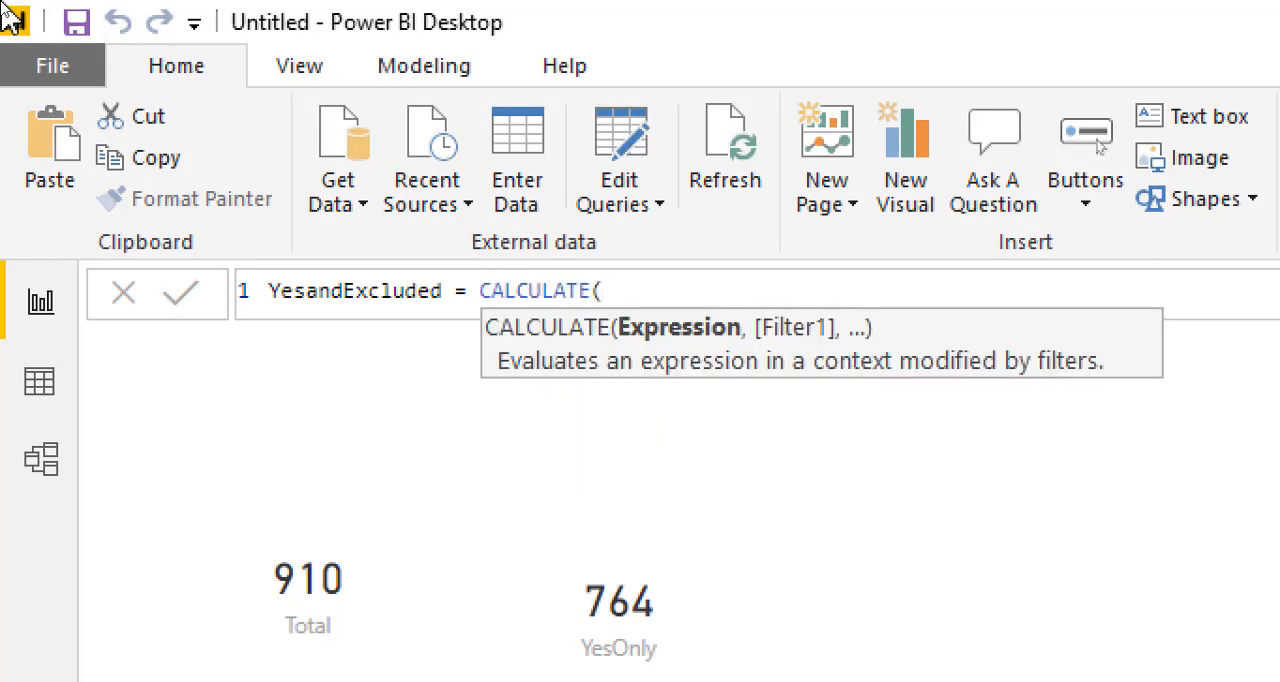
Step: Enter COUNTROWS over Table1 as the expression argument of CALCULATE in the YesandExcluded formula
{"action": "type", "text": "count"}
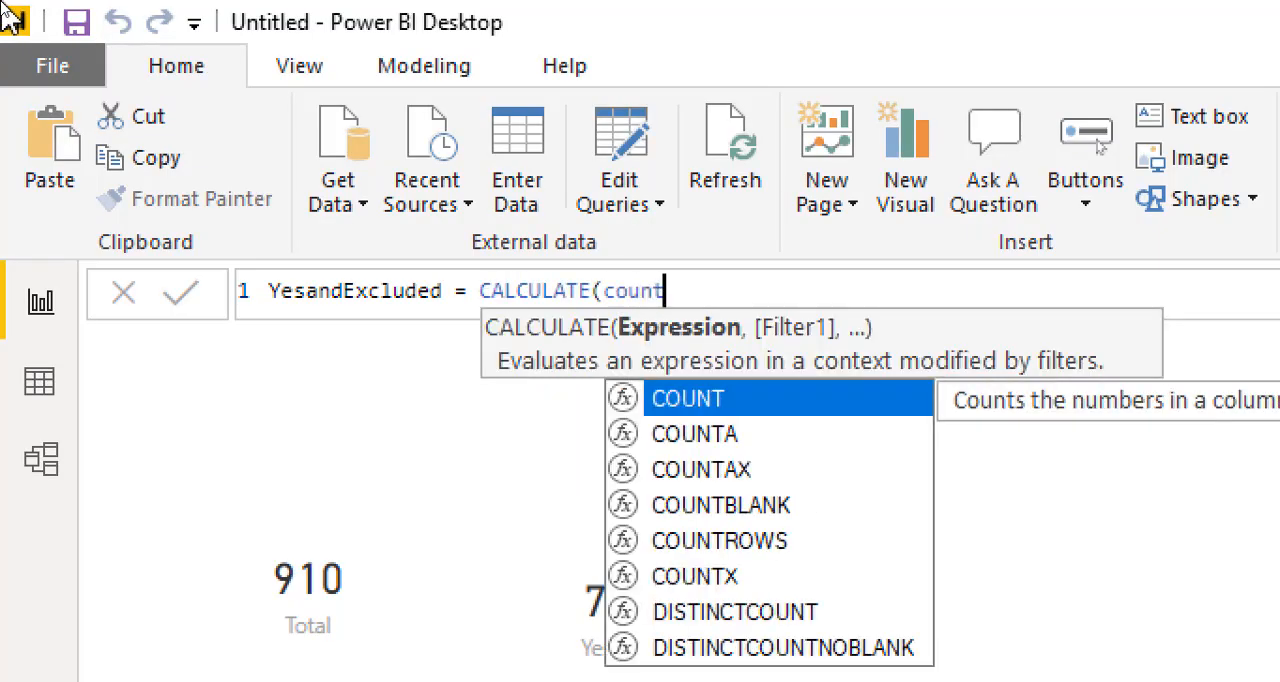
{"action": "key", "text": "Down"}
{"action": "key", "text": "Down"}
{"action": "key", "text": "Down"}
{"action": "key", "text": "Down"}
{"action": "key", "text": "Tab"}
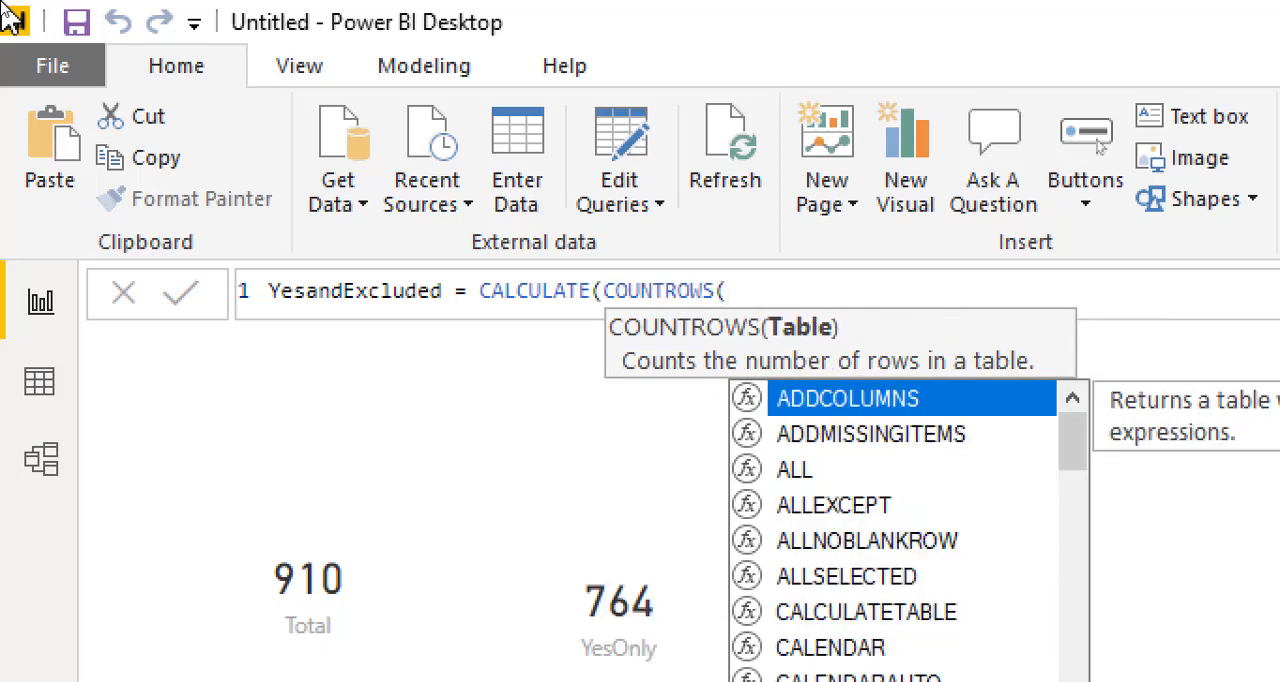
{"action": "type", "text": "tab"}
{"action": "key", "text": "Tab"}
Step: Close COUNTROWS and add a FILTER function over Table1 as the filter argument of CALCULATE
{"action": "type", "text": "),fi"}
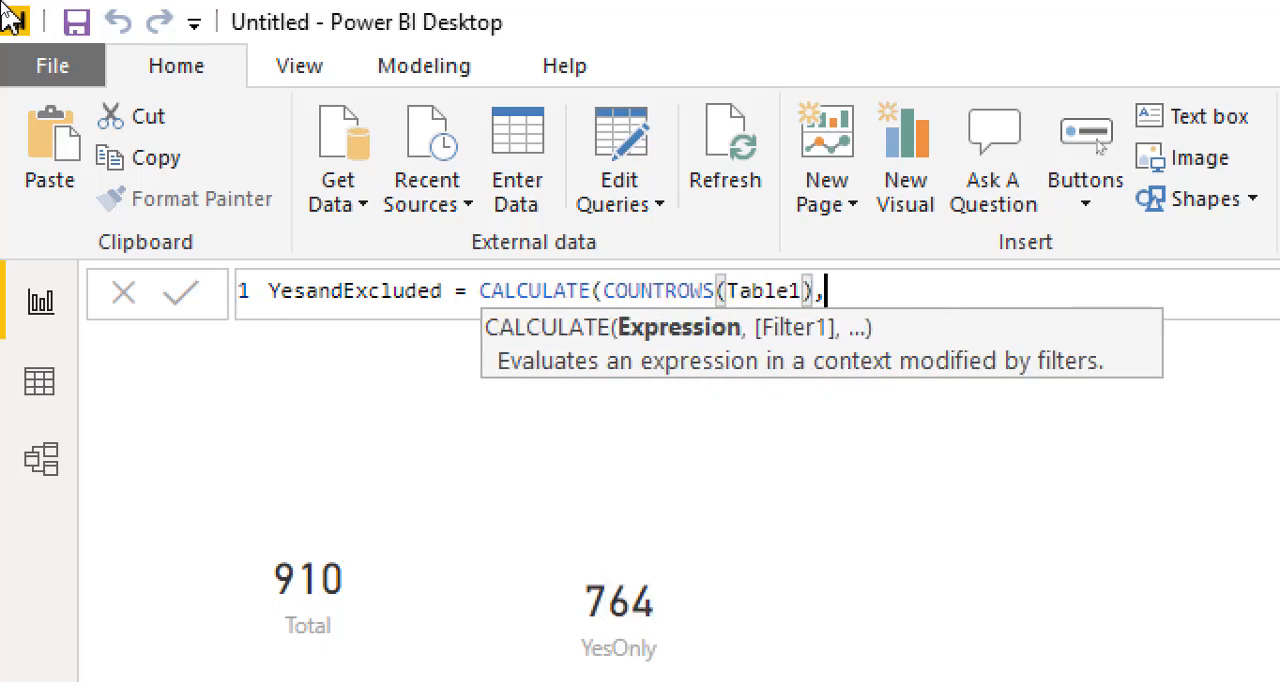
{"action": "key", "text": "Tab"}
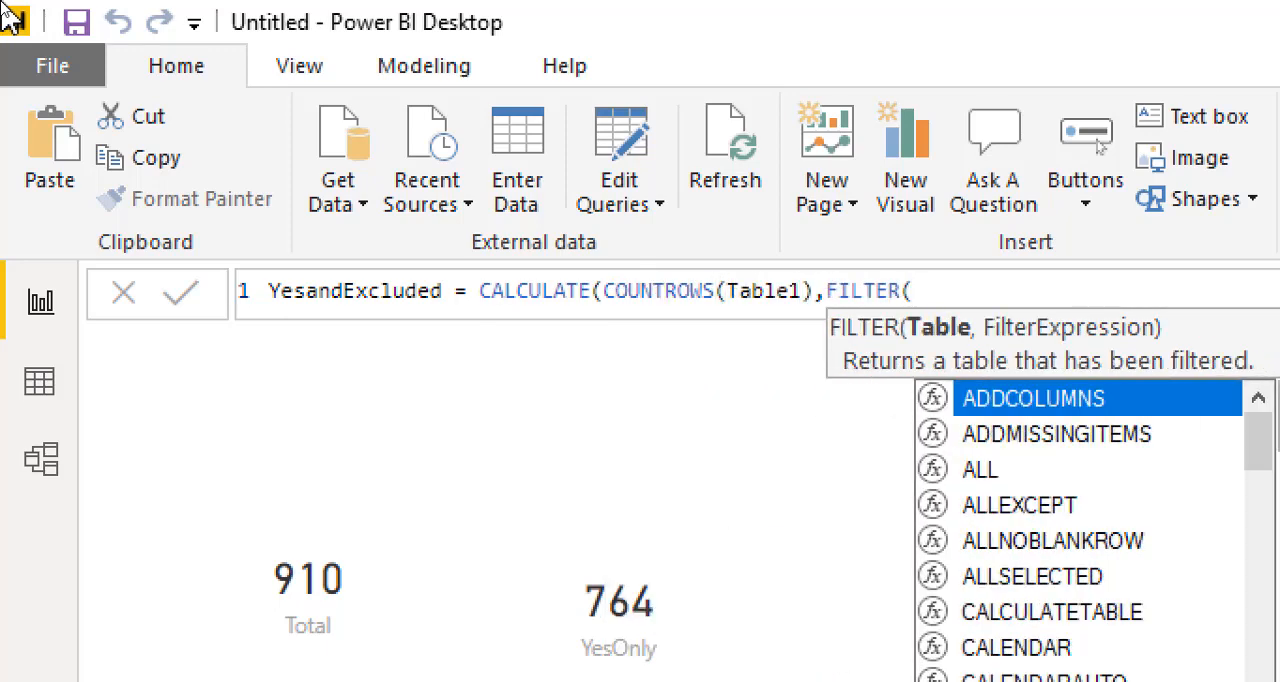
{"action": "type", "text": "tabe"}
{"action": "key", "text": "BackSpace"}
{"action": "key", "text": "BackSpace"}
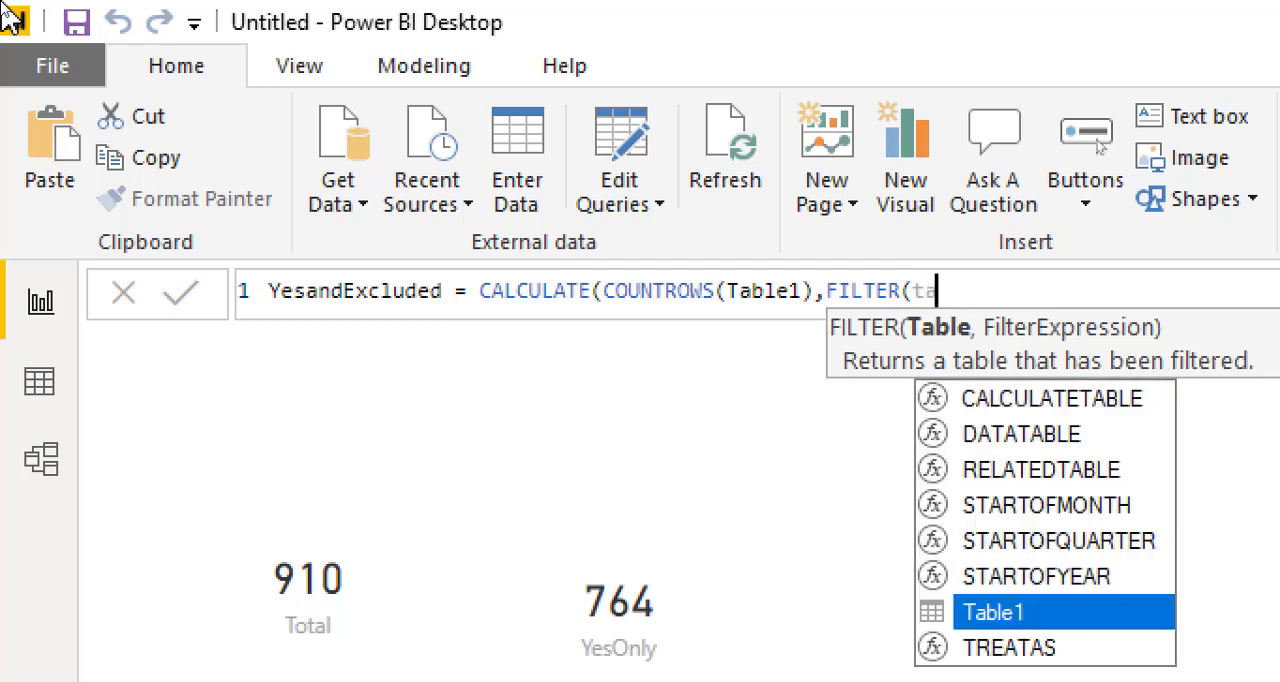
{"action": "key", "text": "Tab"}
{"action": "type", "text": ","}
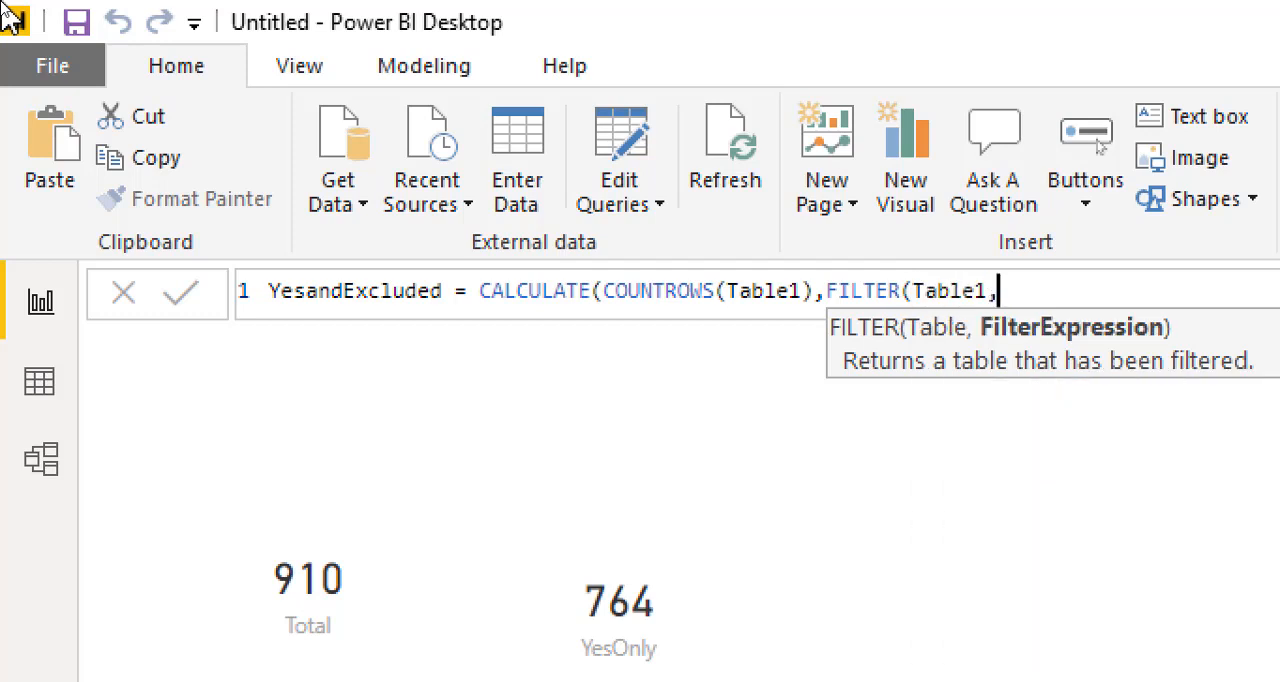
{"action": "type", "text": "tab"}
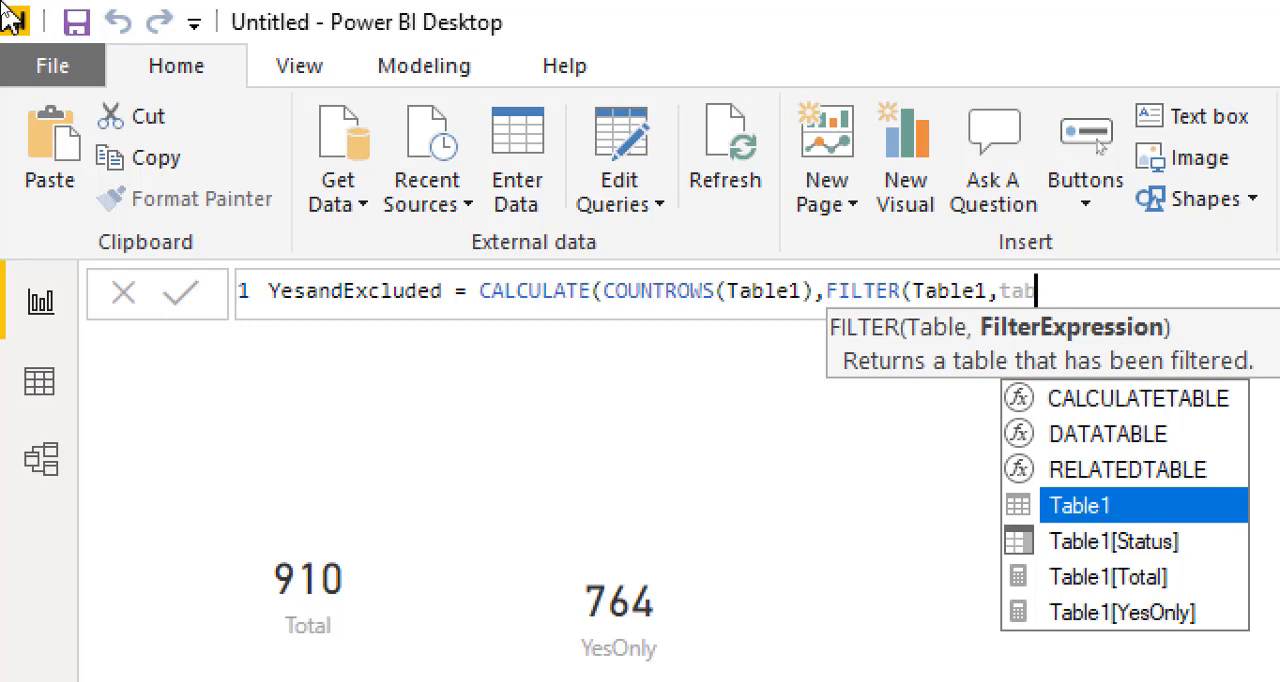
Step: Enter Table1[Status]="Yes" as the first filter condition, followed by the || (OR) operator
{"action": "key", "text": "Down"}
{"action": "key", "text": "Tab"}
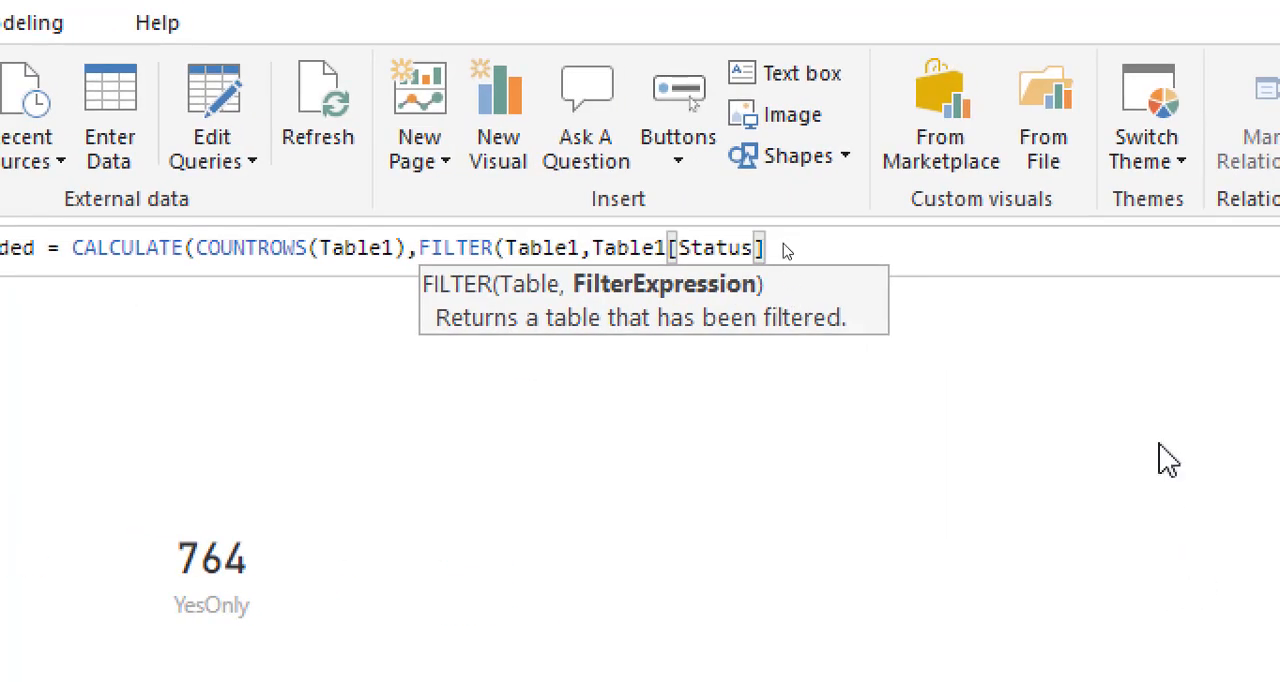
{"action": "type", "text": "=\"Yes\""}
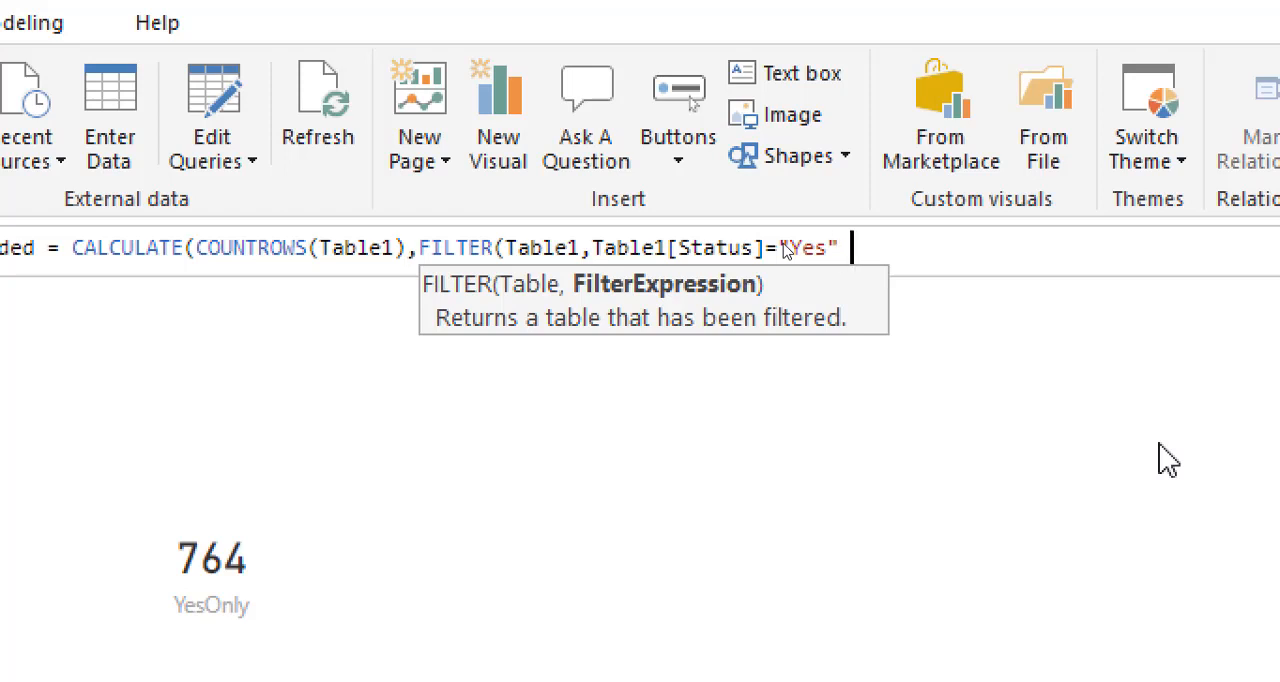
{"action": "type", "text": " ||"}
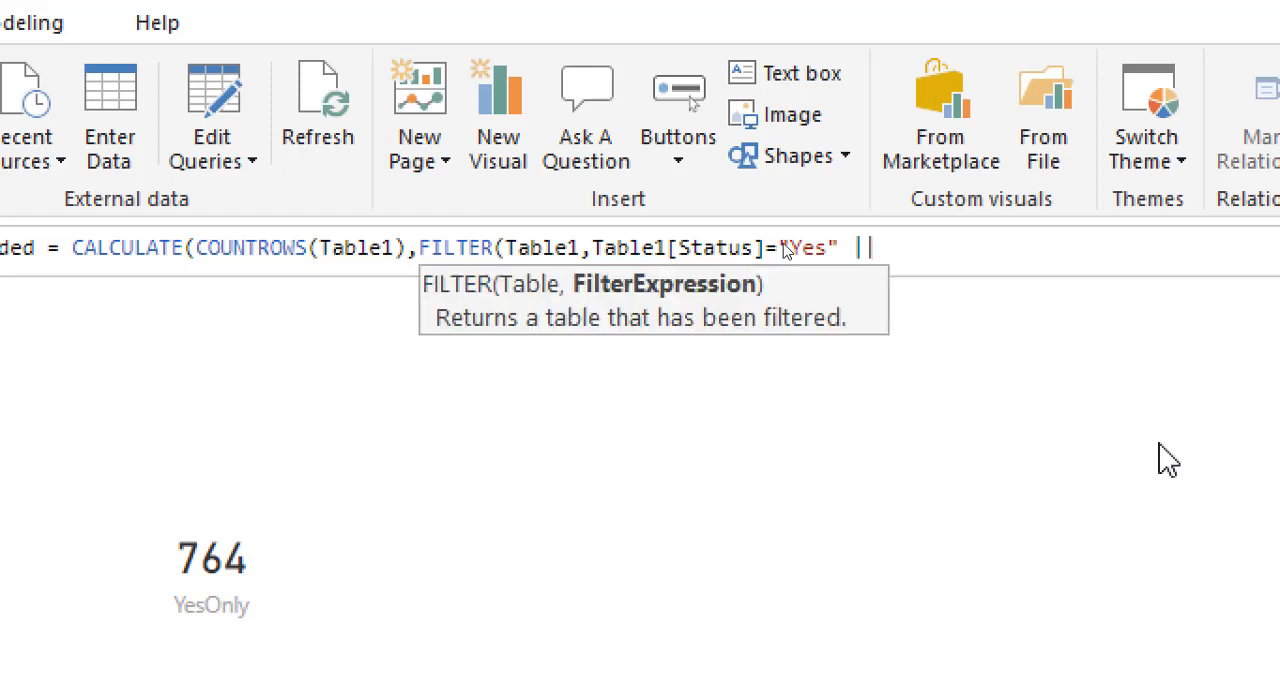
Step: Reference the Table1[Status] column again after the OR operator to begin the second filter condition
{"action": "type", "text": "tab"}
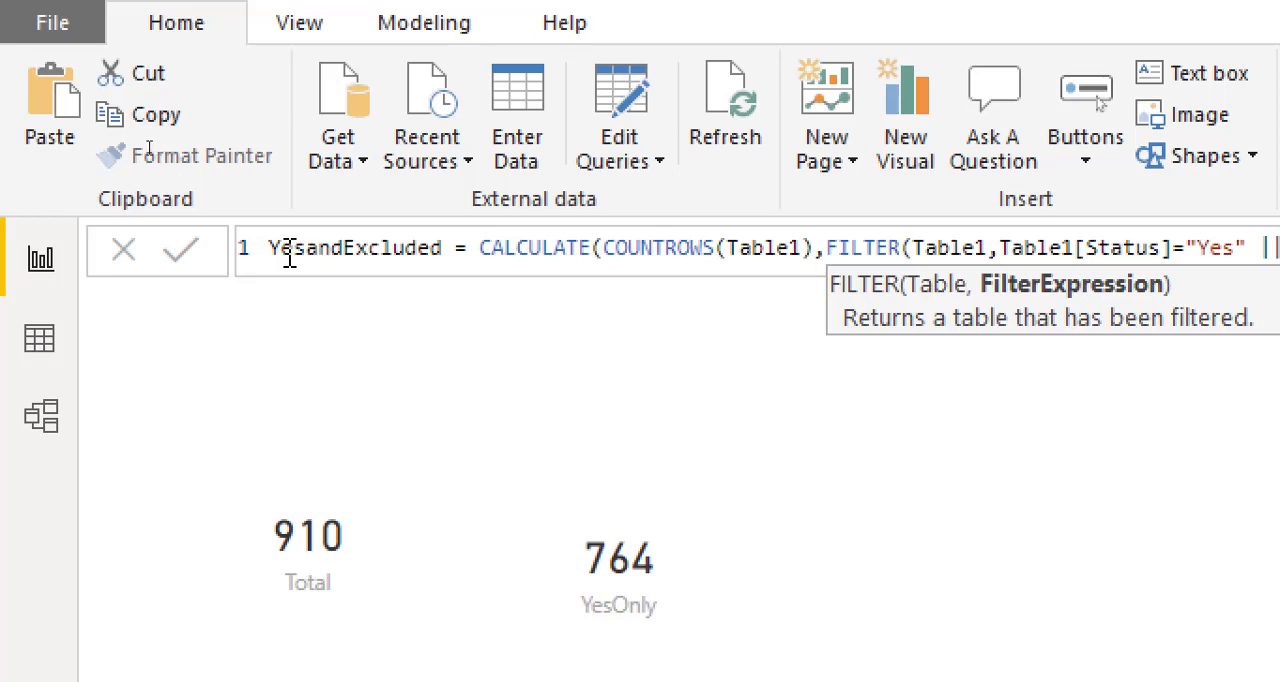
{"action": "type", "text": "tab"}
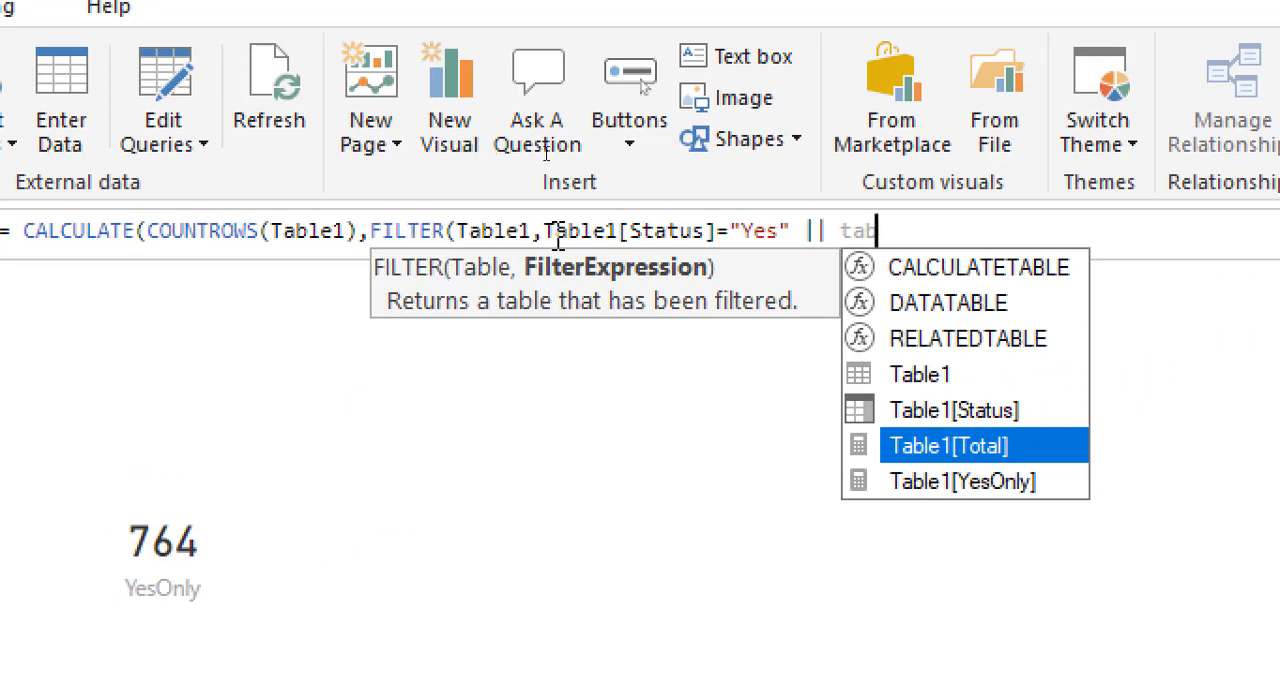
{"action": "left_click", "coordinate": [729, 240]}
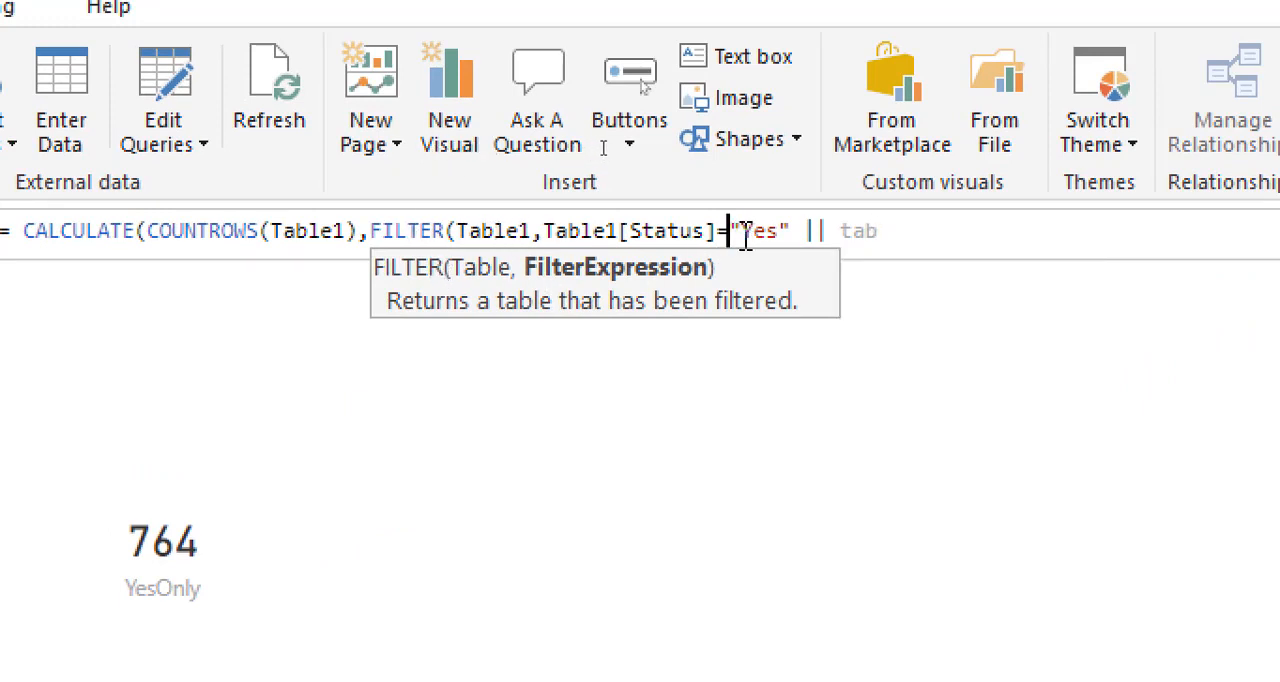
{"action": "left_click", "coordinate": [804, 231], "text": "shift"}
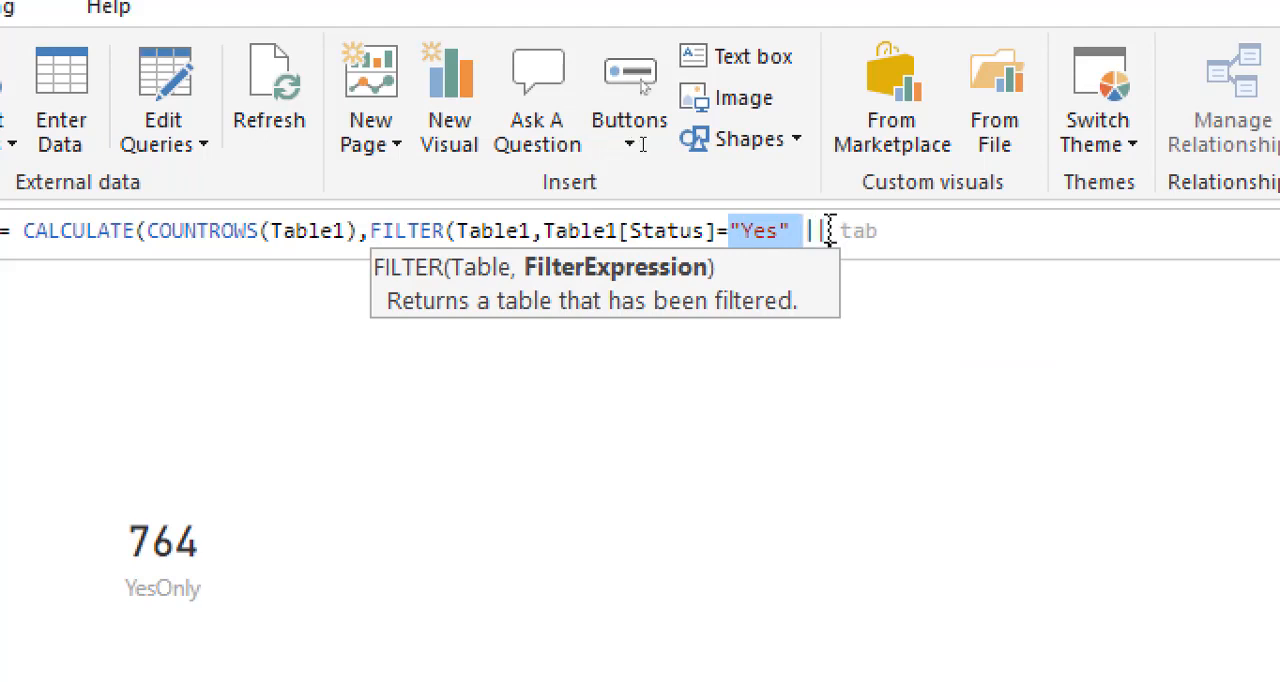
{"action": "left_click", "coordinate": [883, 230]}
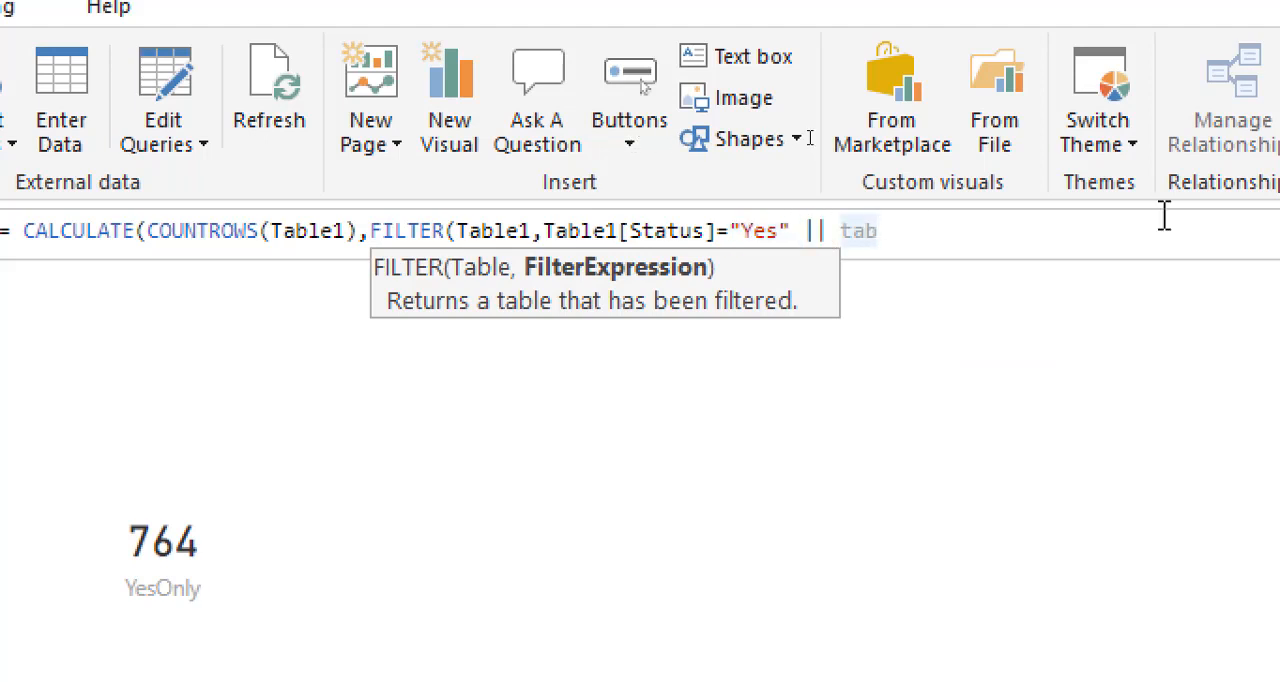
{"action": "type", "text": "le"}
{"action": "key", "text": "Down"}
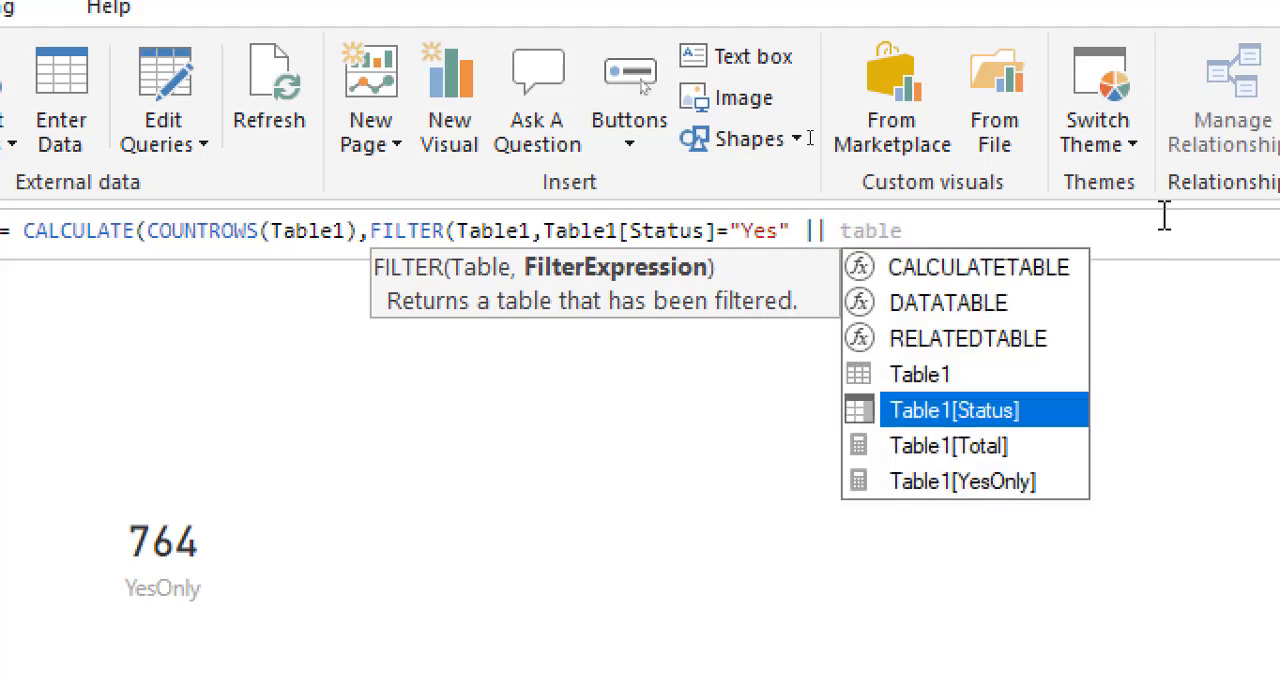
{"action": "key", "text": "Down"}
{"action": "key", "text": "Up"}
{"action": "key", "text": "Tab"}
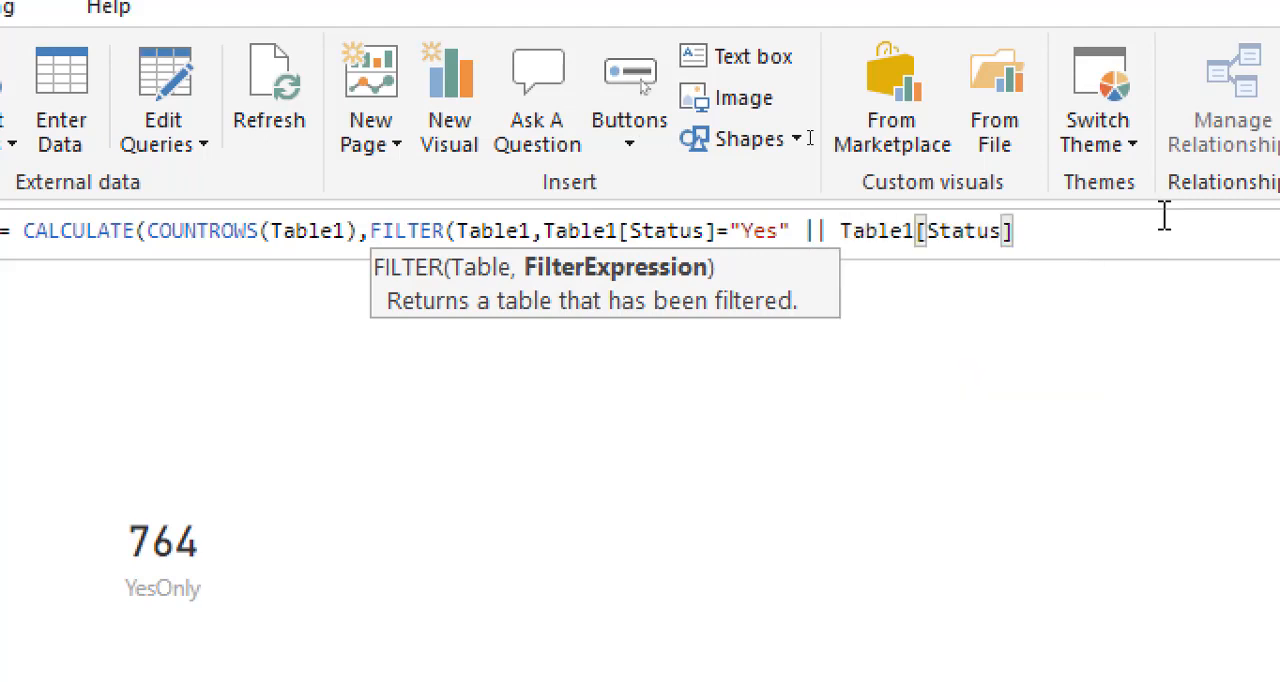
Step: Compare the second Status reference with "Excluded", close the formula and commit the YesandExcluded measure
{"action": "type", "text": "=\""}
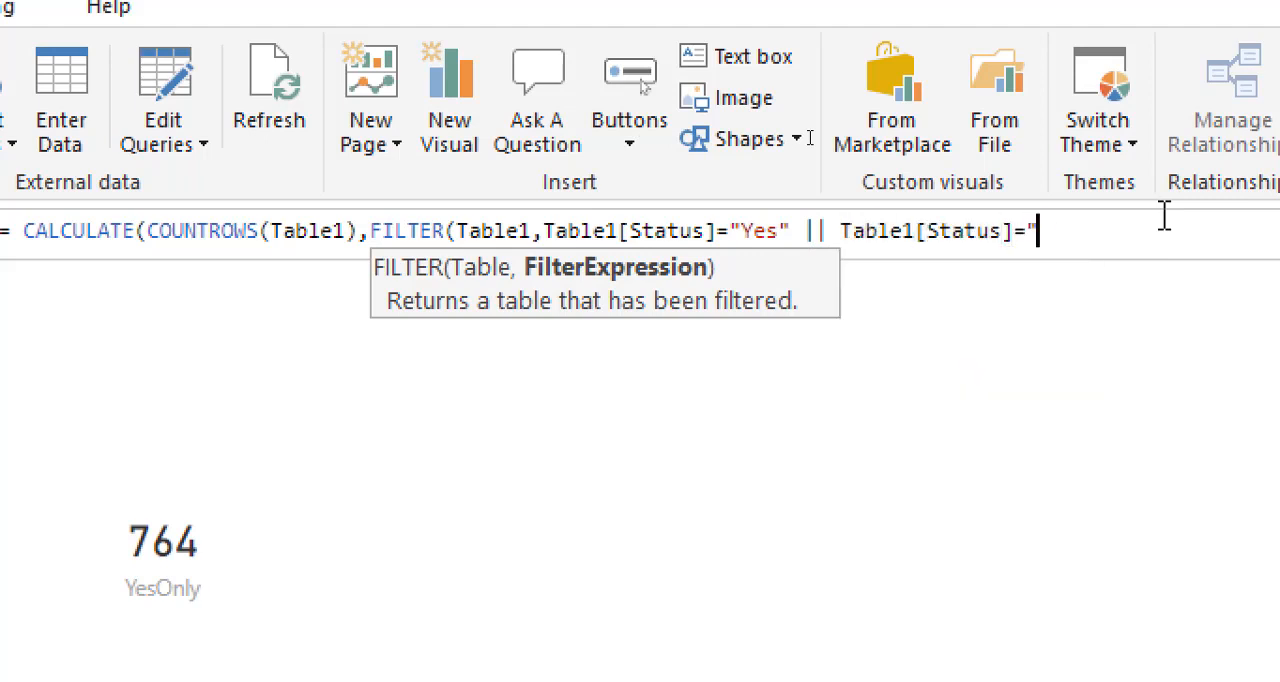
{"action": "type", "text": "Excluded\""}
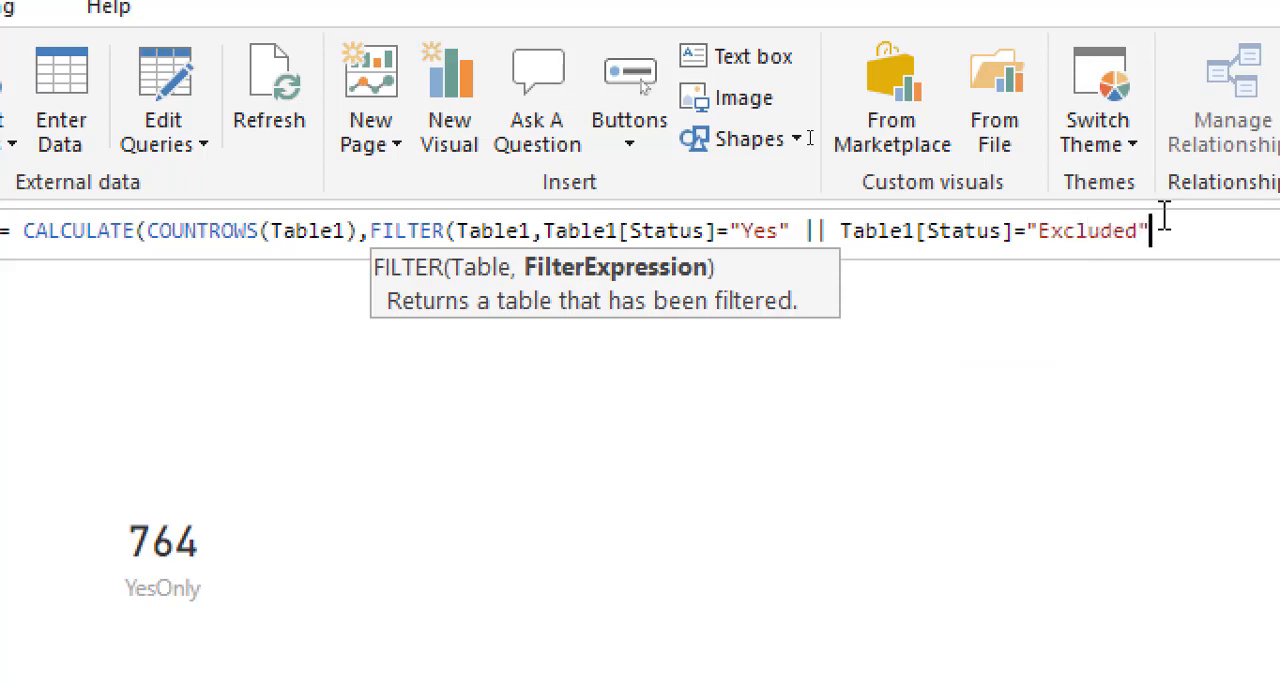
{"action": "type", "text": ")"}
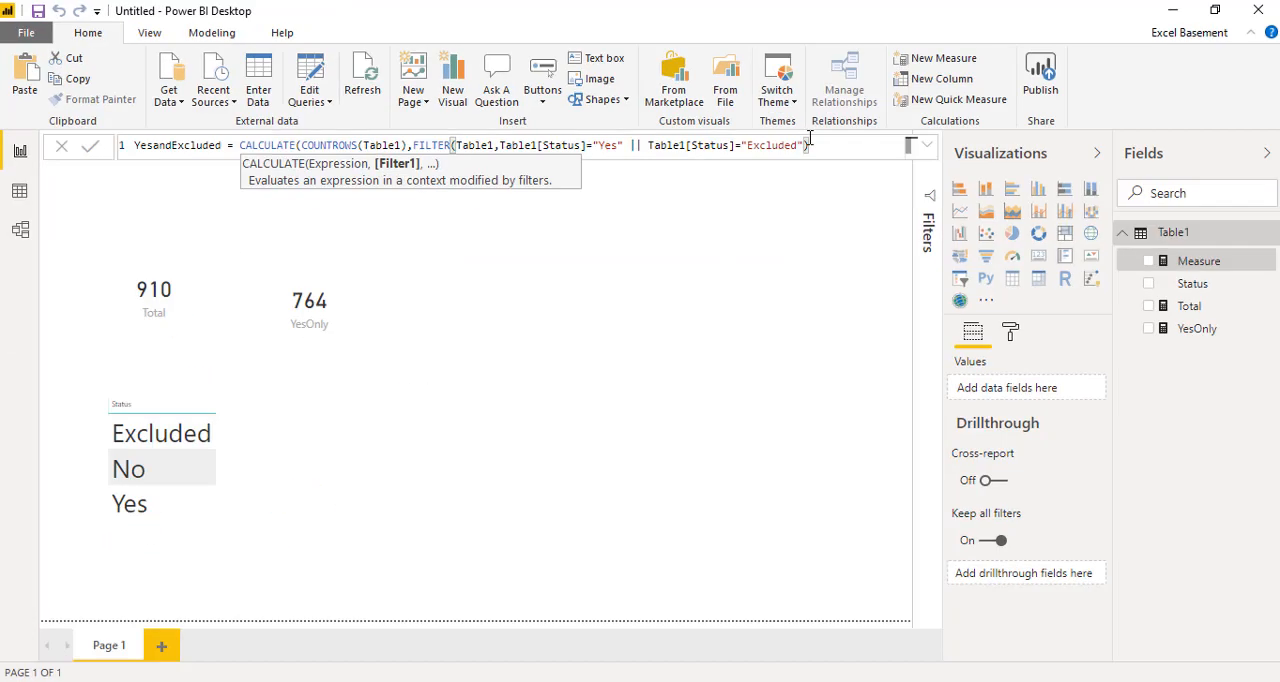
{"action": "key", "text": "Return"}
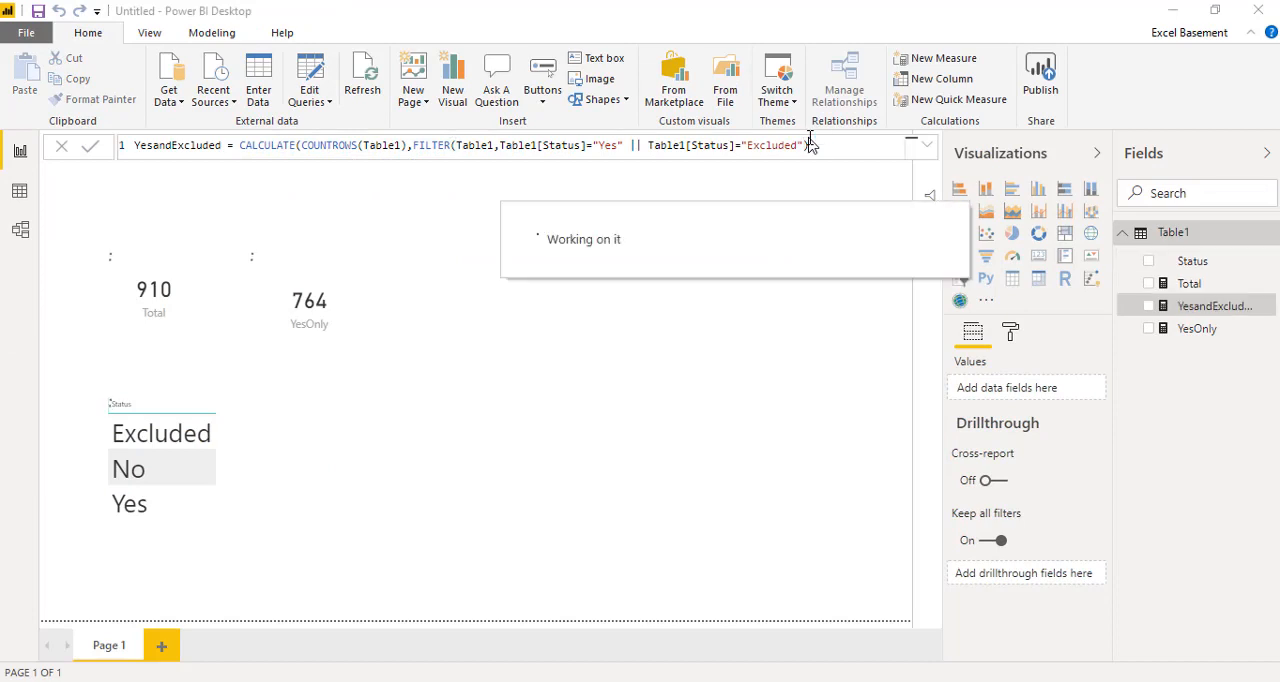
Step: Show the YesandExcluded measure as a card visual, shrink it slightly and place it beside the YesOnly card
{"action": "left_click_drag", "start_coordinate": [1200, 308], "coordinate": [645, 326]}
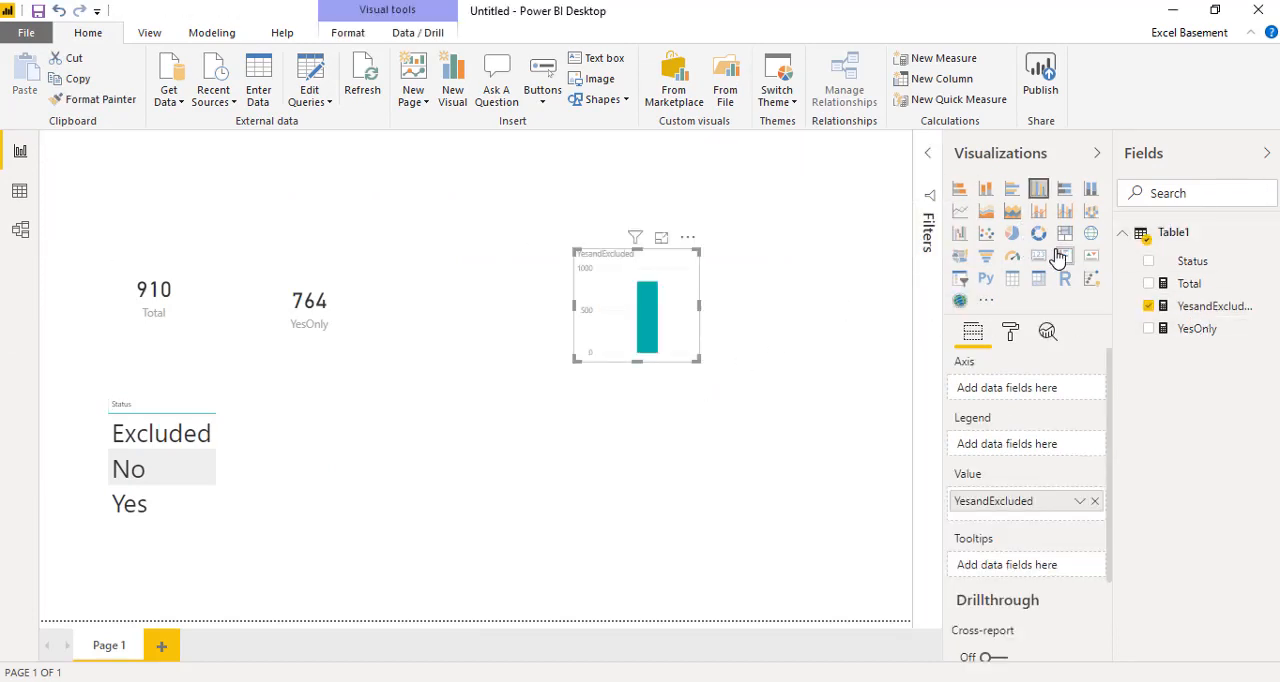
{"action": "left_click", "coordinate": [1063, 257]}
{"action": "left_click", "coordinate": [1040, 258]}
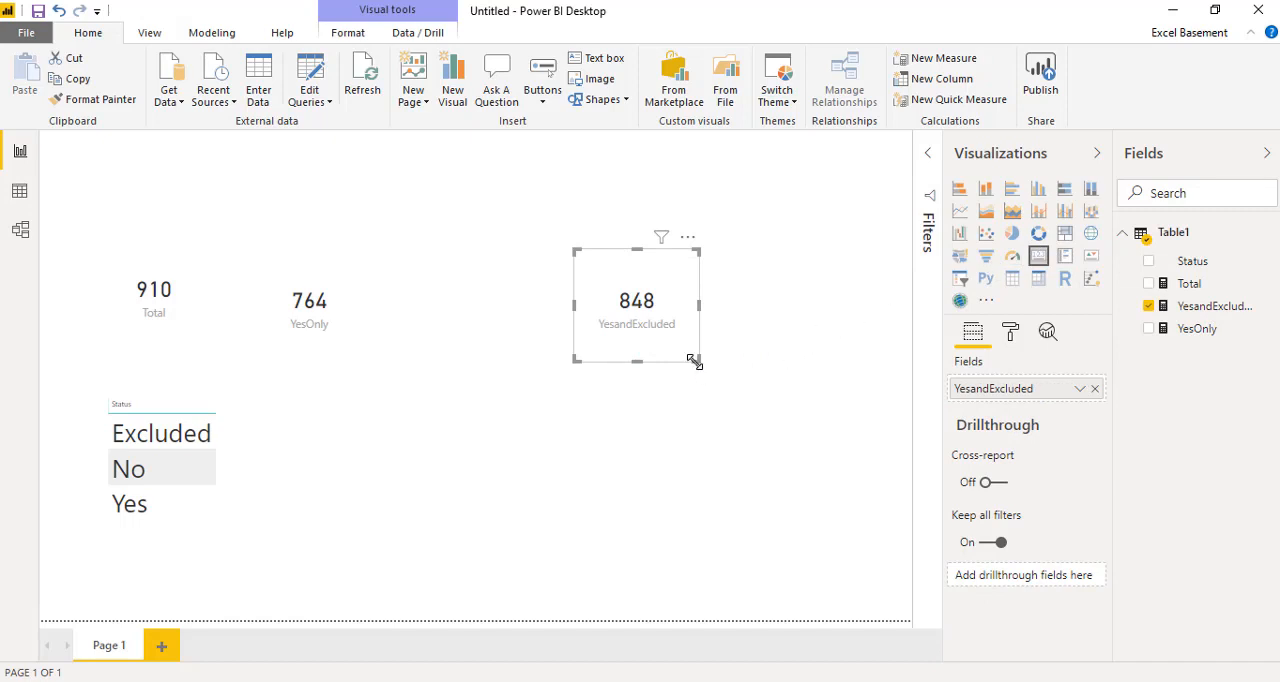
{"action": "left_click_drag", "start_coordinate": [697, 360], "coordinate": [450, 357]}
{"action": "left_click", "coordinate": [712, 298]}
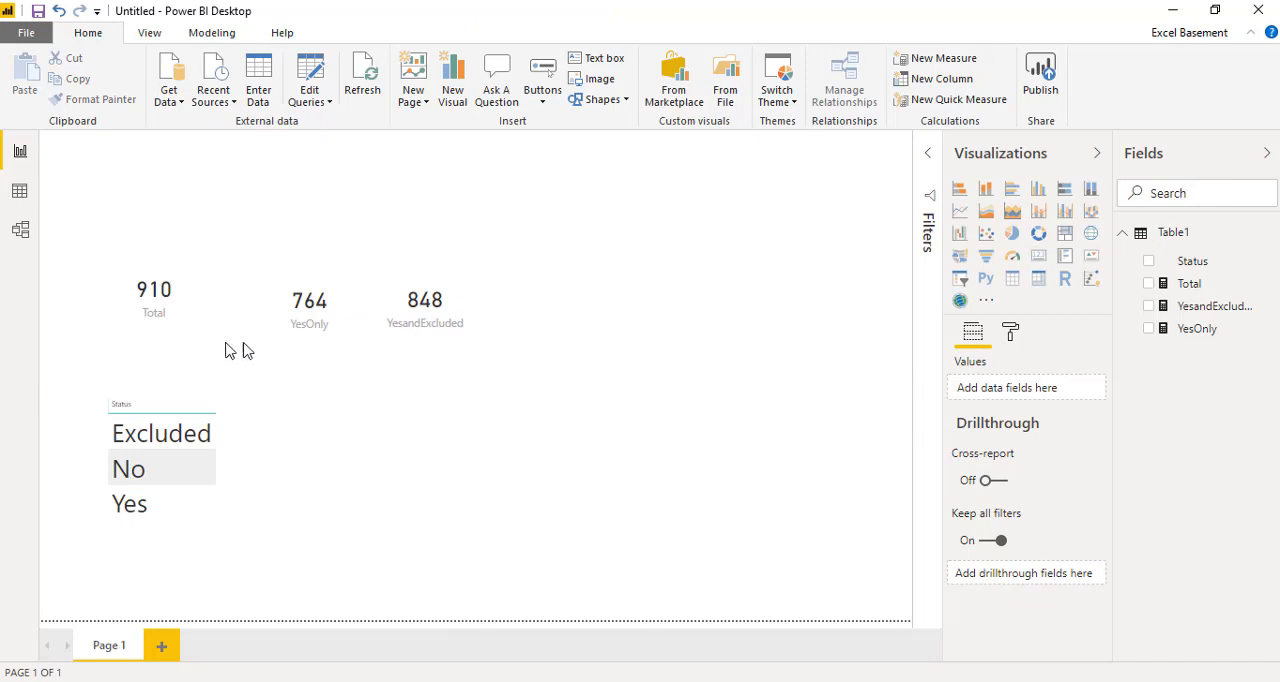
{"action": "left_click", "coordinate": [443, 352]}
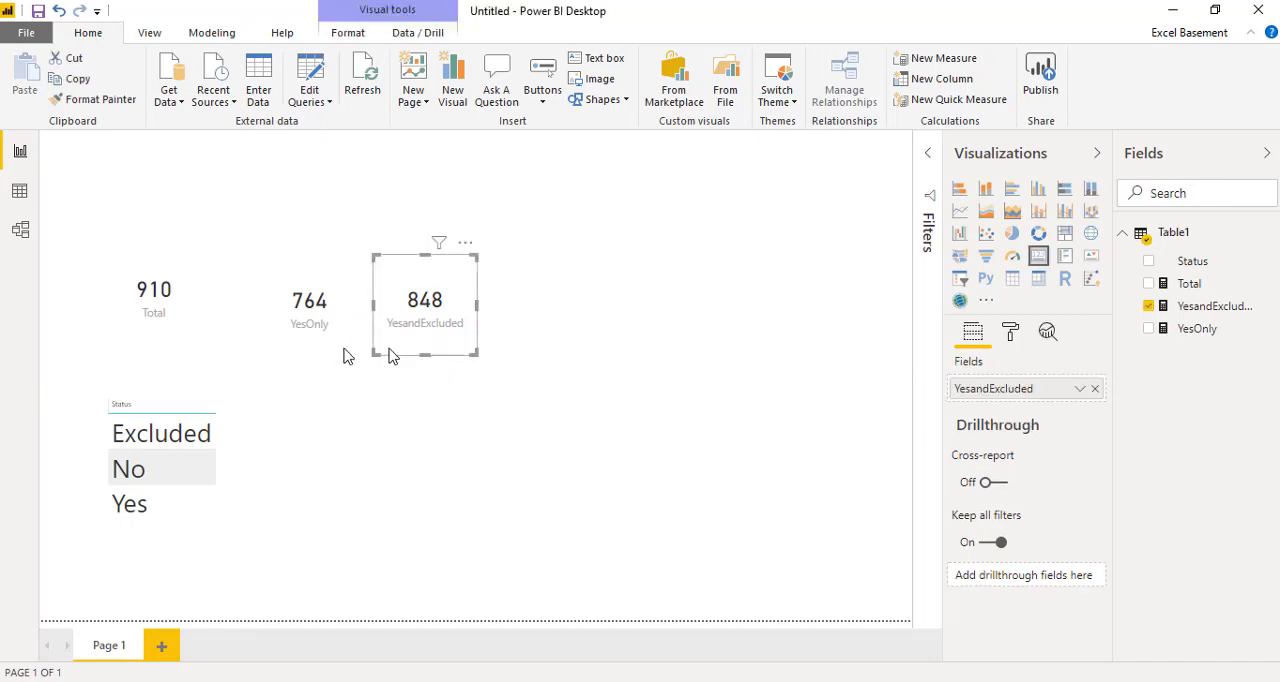
{"action": "left_click", "coordinate": [176, 346]}
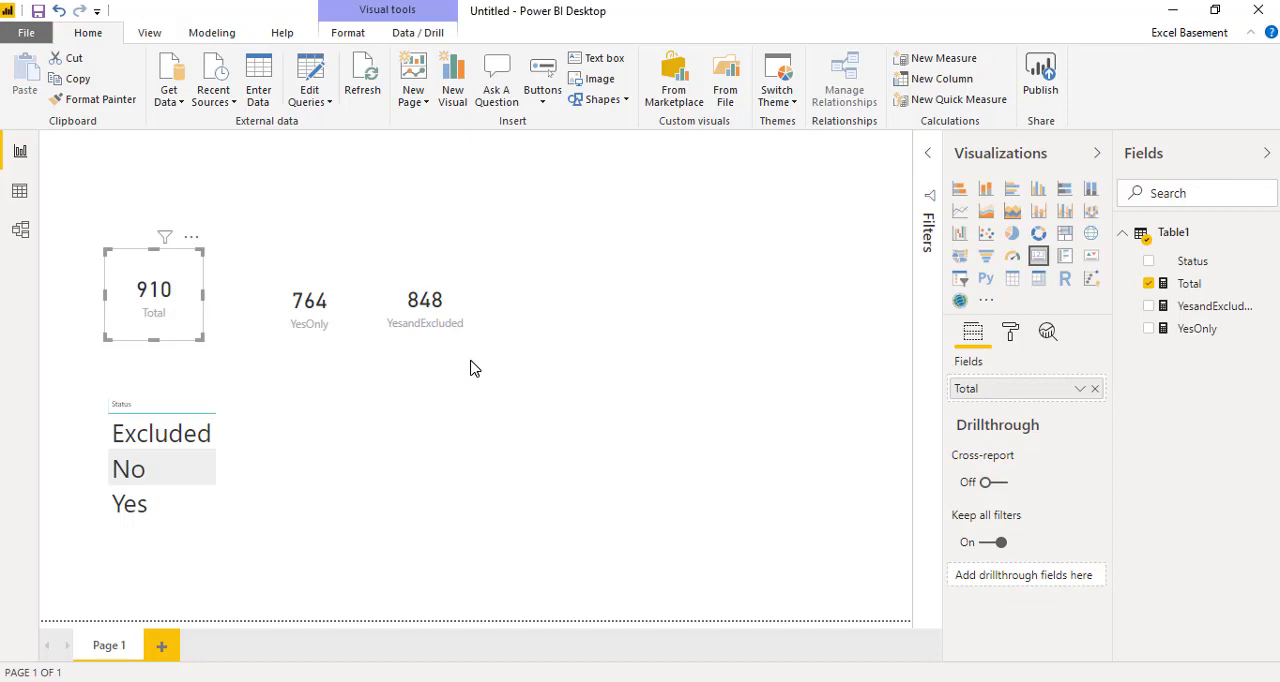
{"action": "left_click", "coordinate": [605, 308]}
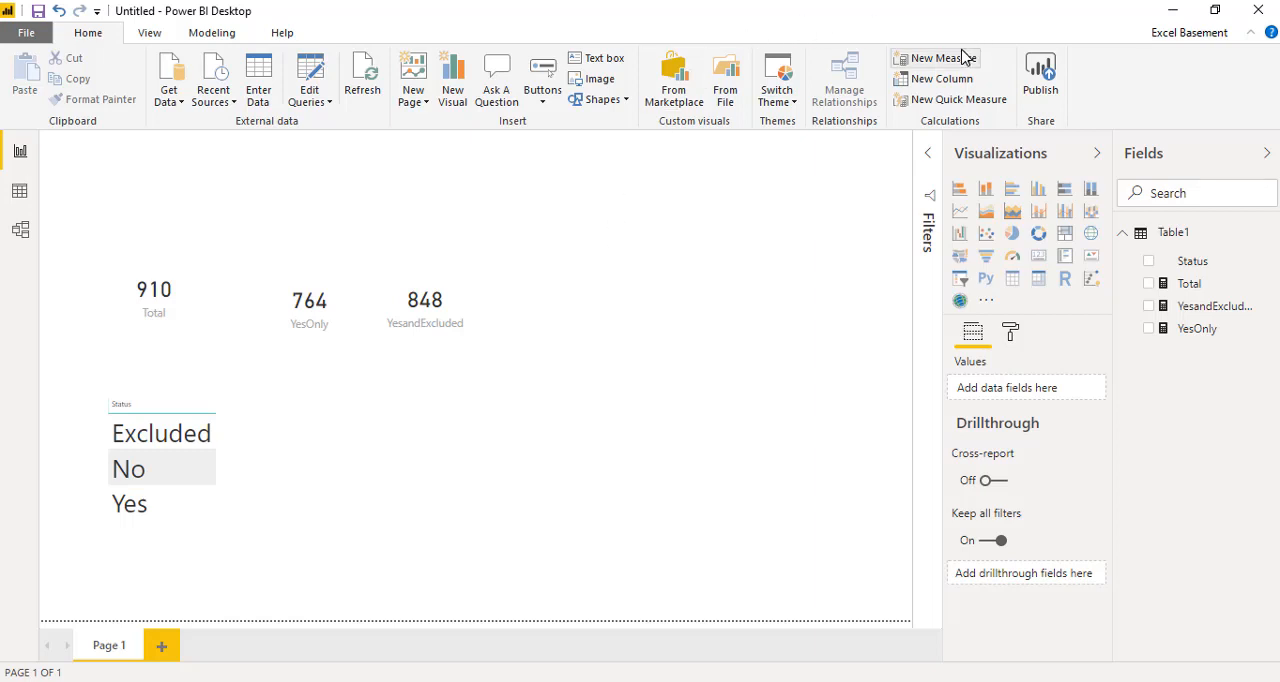
Step: Start another measure in Table1 named Percentage, with DIVIDE as its function
{"action": "left_click", "coordinate": [963, 57]}
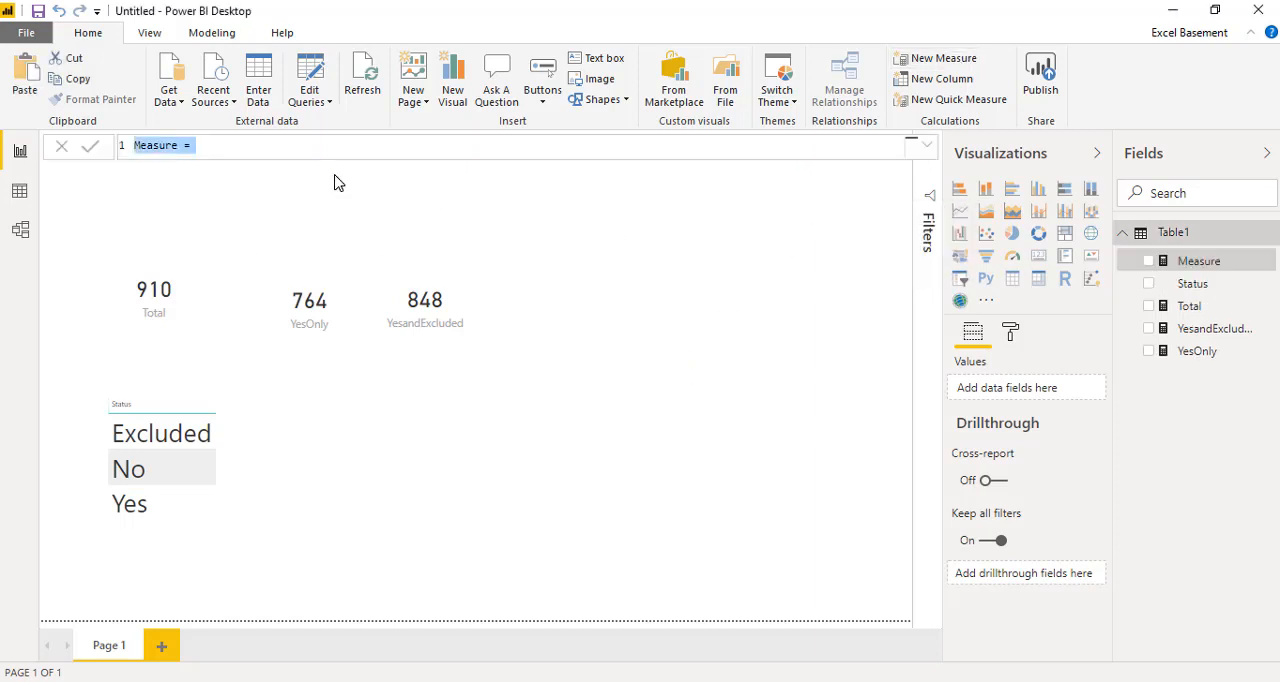
{"action": "key", "text": "Left"}
{"action": "key", "text": "Right"}
{"action": "key", "text": "Right"}
{"action": "key", "text": "Right"}
{"action": "key", "text": "Right"}
{"action": "key", "text": "Right"}
{"action": "key", "text": "Right"}
{"action": "key", "text": "Right"}
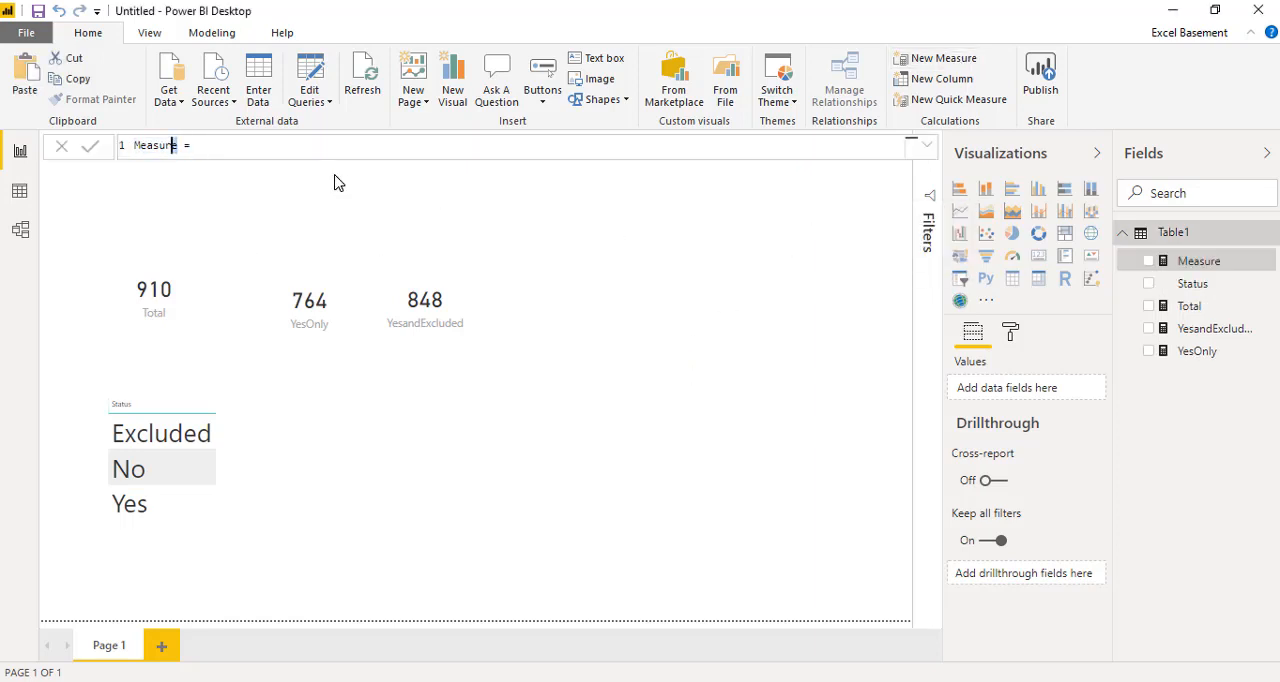
{"action": "key", "text": "ctrl+shift+Left"}
{"action": "type", "text": "div"}
{"action": "type", "text": "i"}
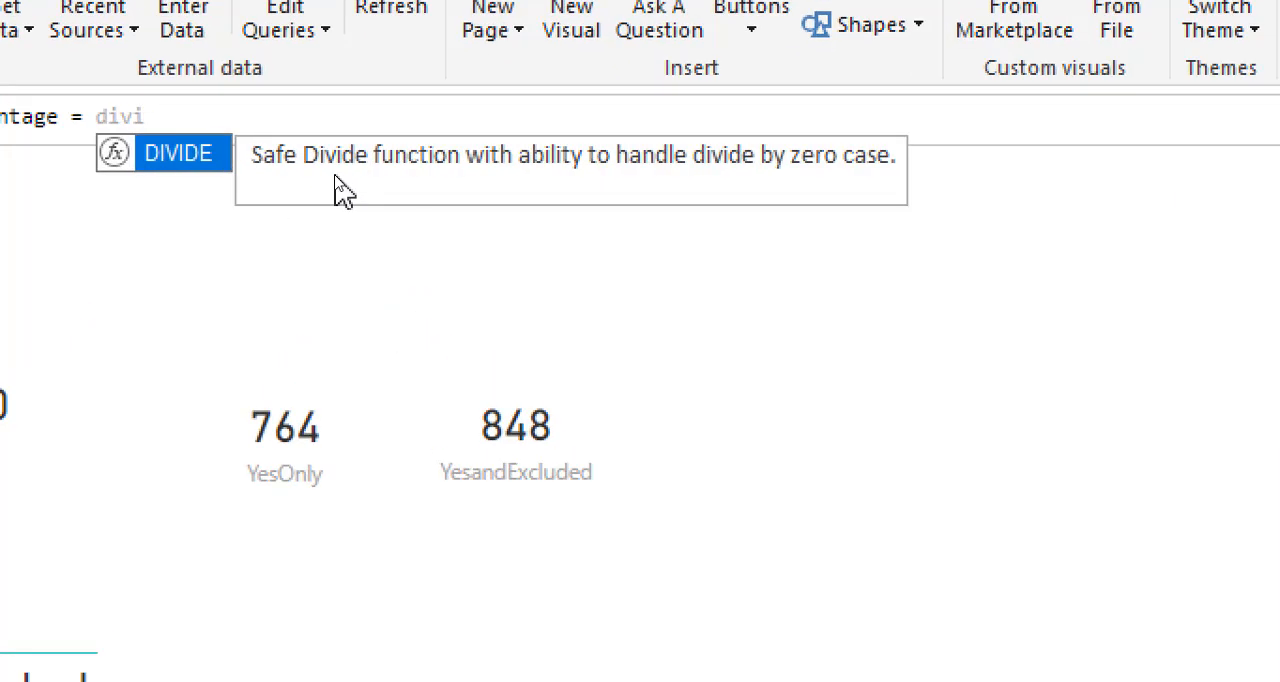
{"action": "key", "text": "Tab"}
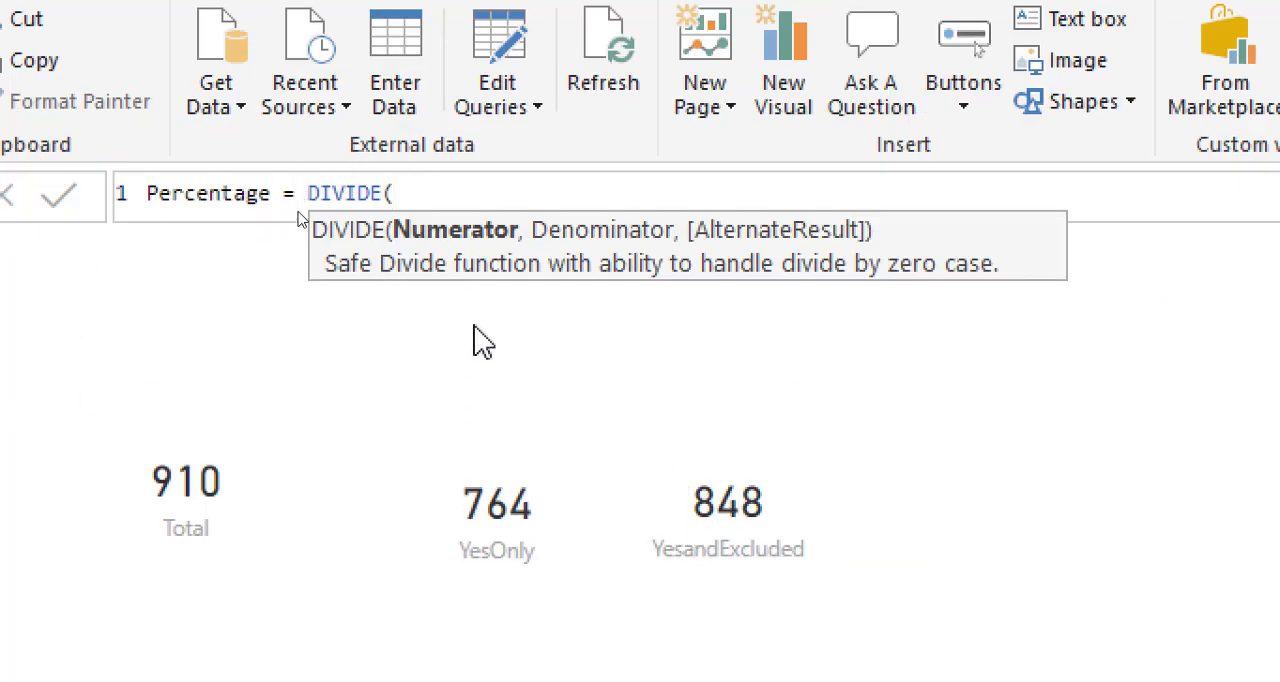
Step: Divide the YesandExcluded measure by the Total measure, close the function and commit the Percentage measure
{"action": "type", "text": "yes"}
{"action": "key", "text": "Tab"}
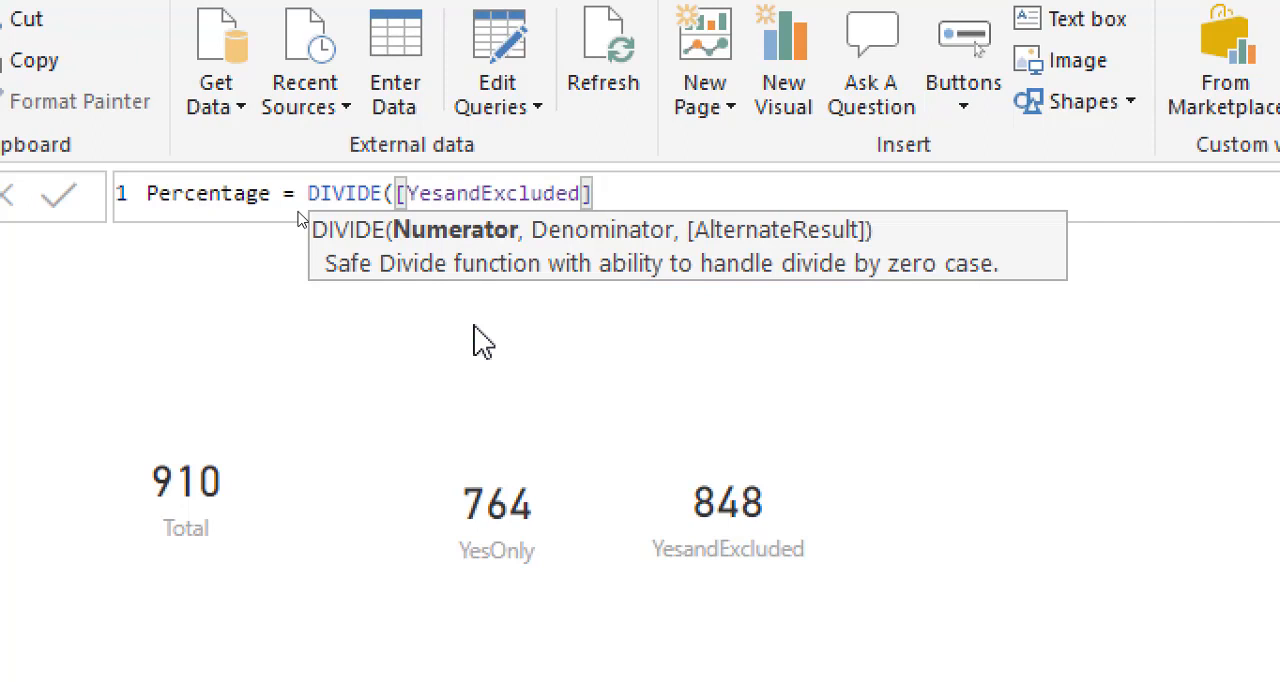
{"action": "type", "text": ",tot"}
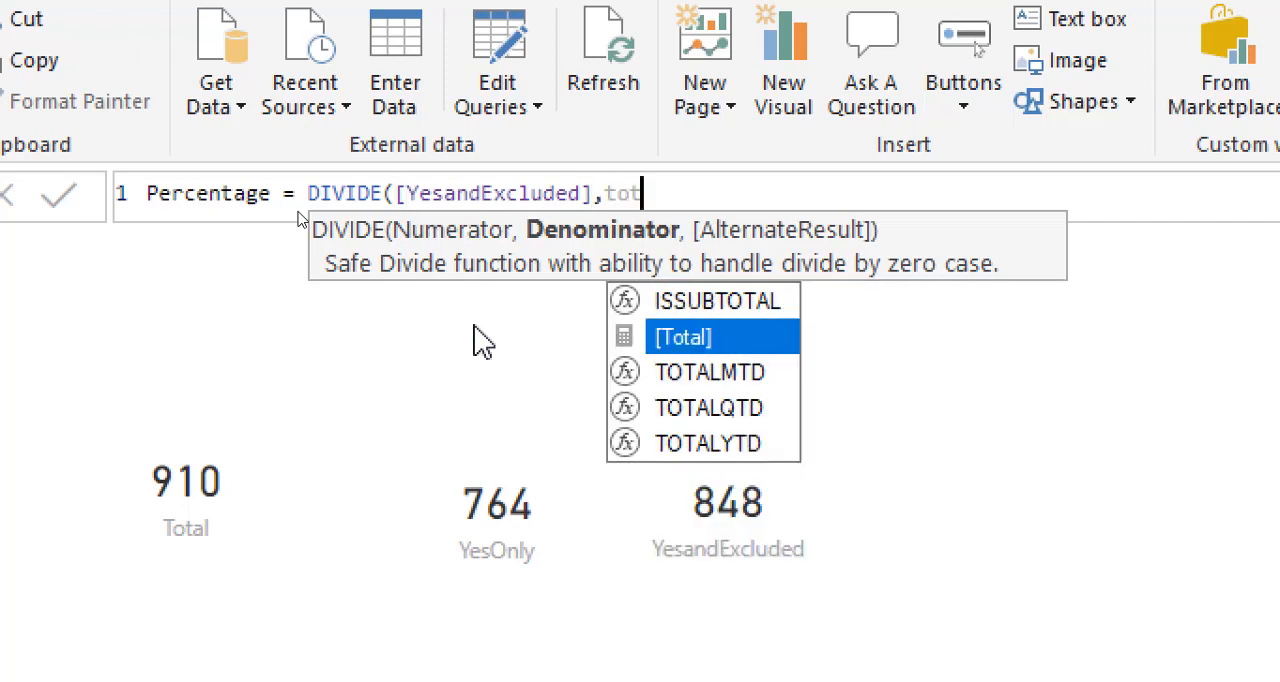
{"action": "key", "text": "Tab"}
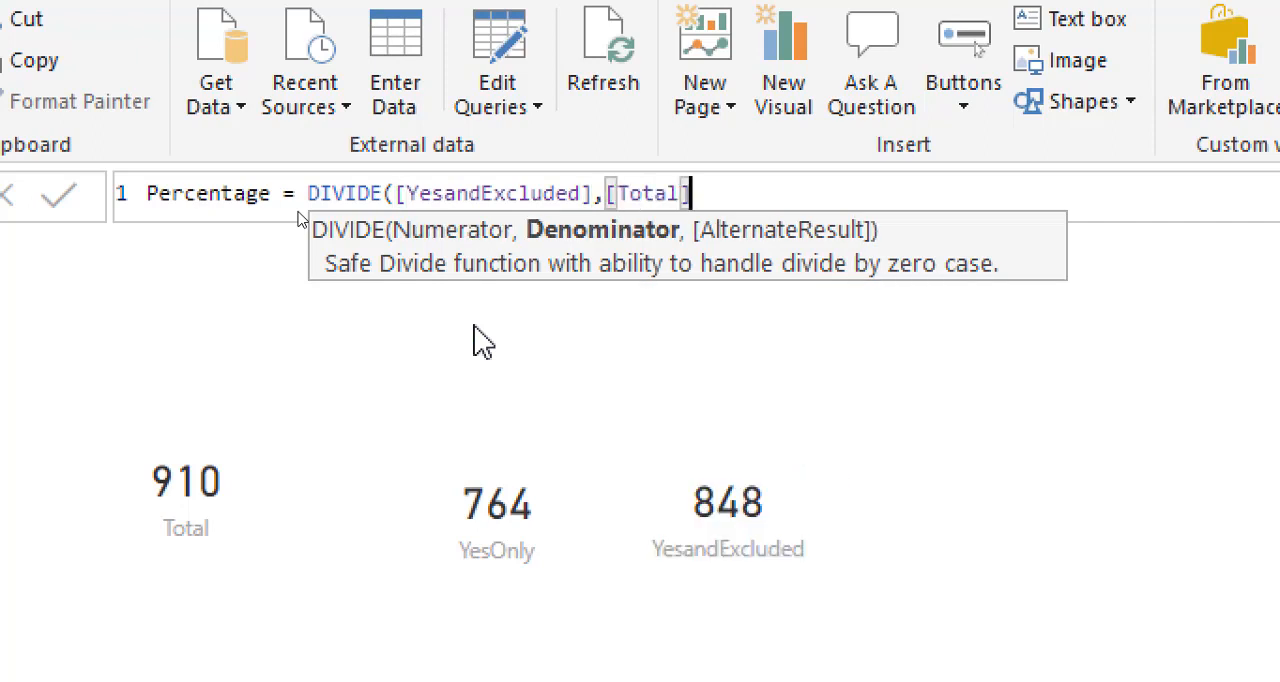
{"action": "type", "text": ")"}
{"action": "key", "text": "Return"}
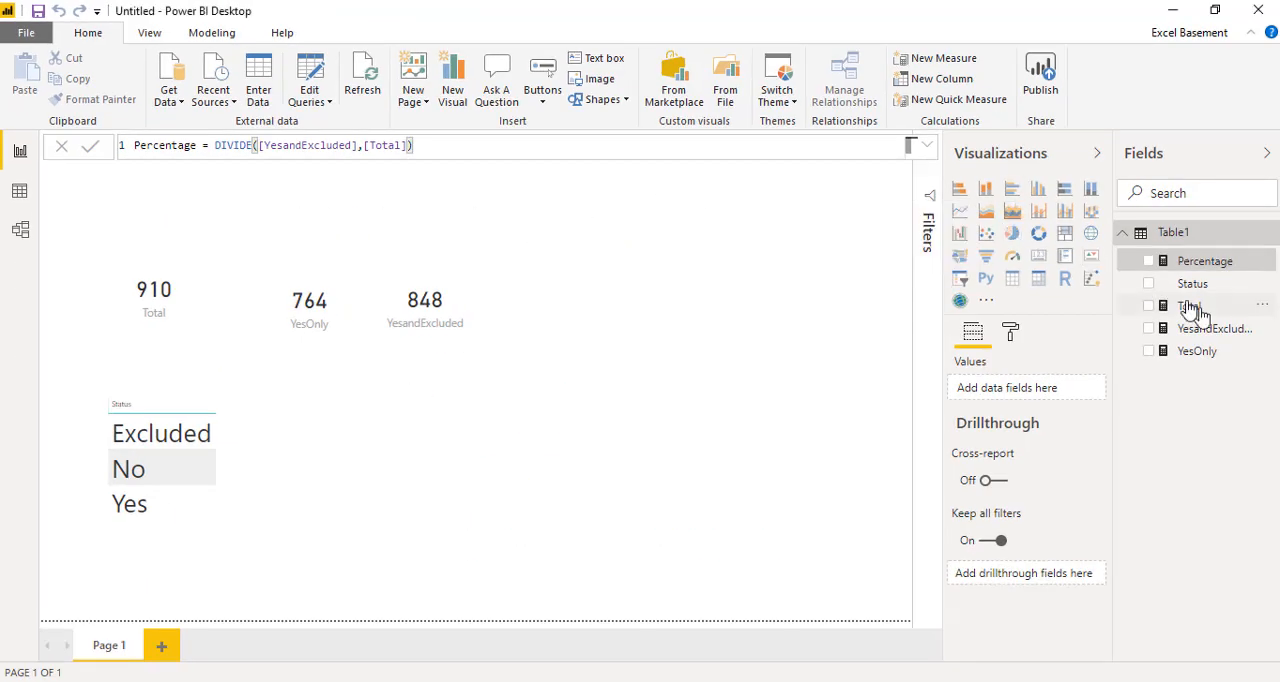
Step: Add the Percentage measure to the page as a gauge visual beside the YesandExcluded card and enlarge it
{"action": "left_click_drag", "start_coordinate": [1205, 263], "coordinate": [656, 330]}
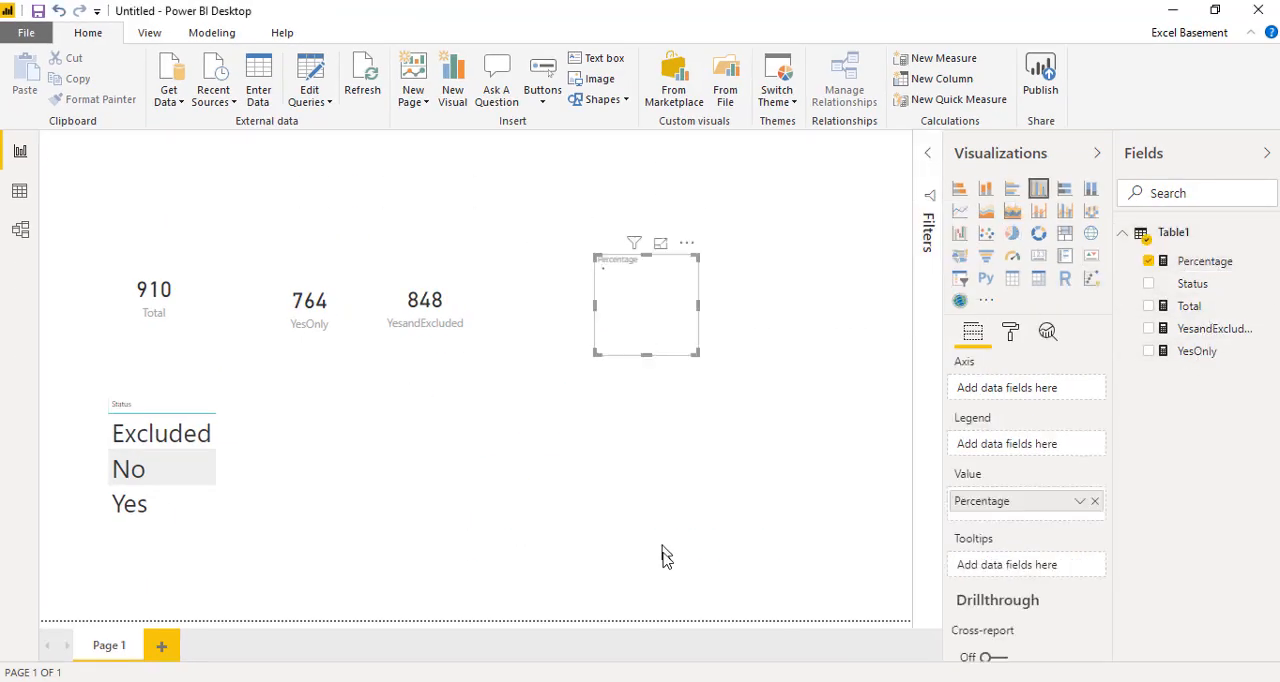
{"action": "left_click", "coordinate": [1040, 258]}
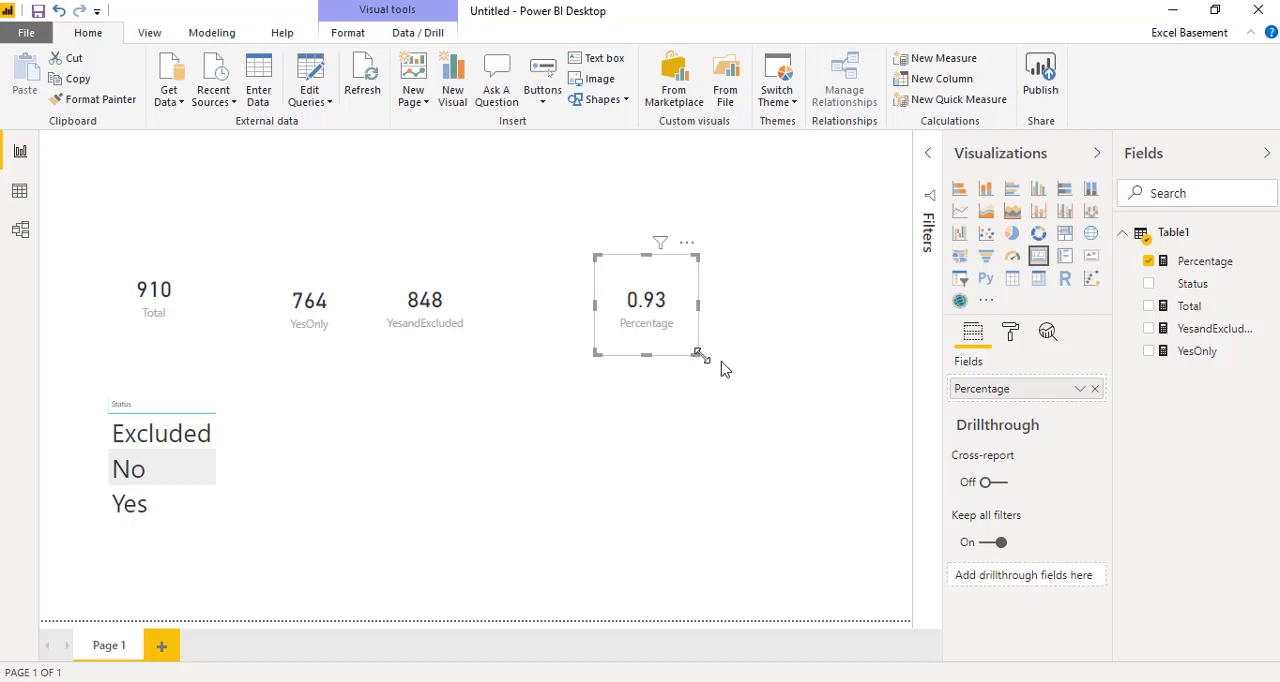
{"action": "left_click_drag", "start_coordinate": [697, 353], "coordinate": [792, 405]}
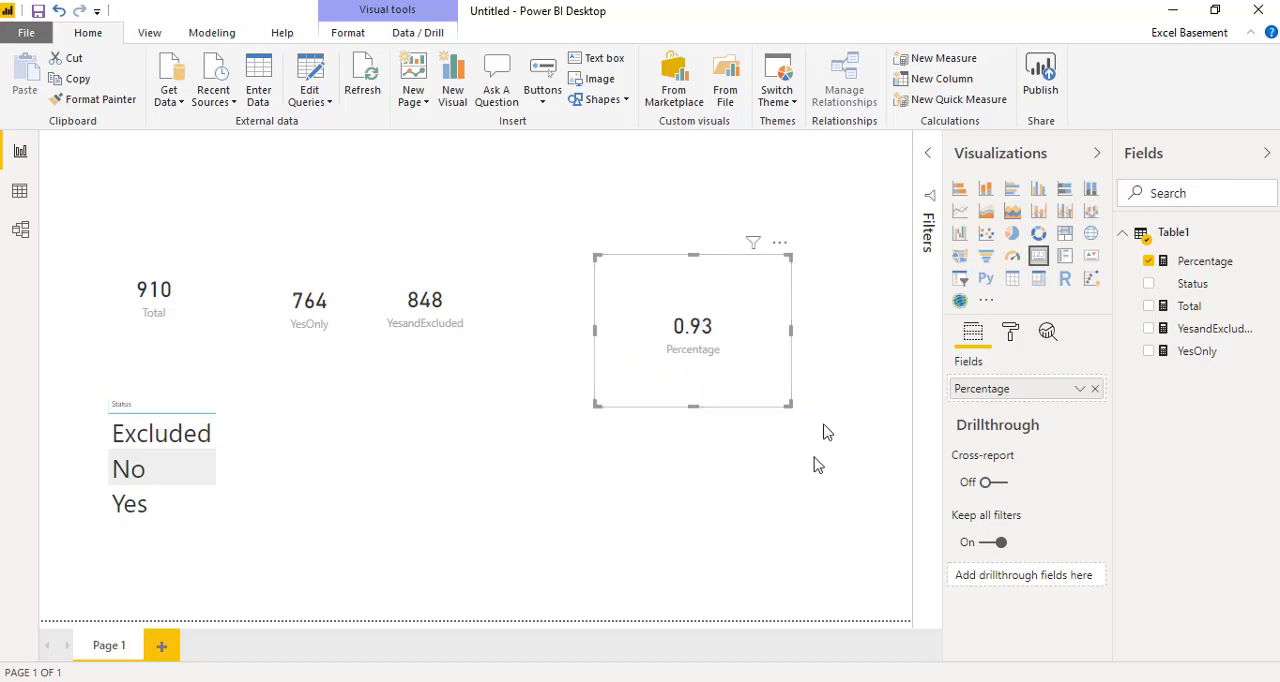
{"action": "left_click", "coordinate": [1013, 258]}
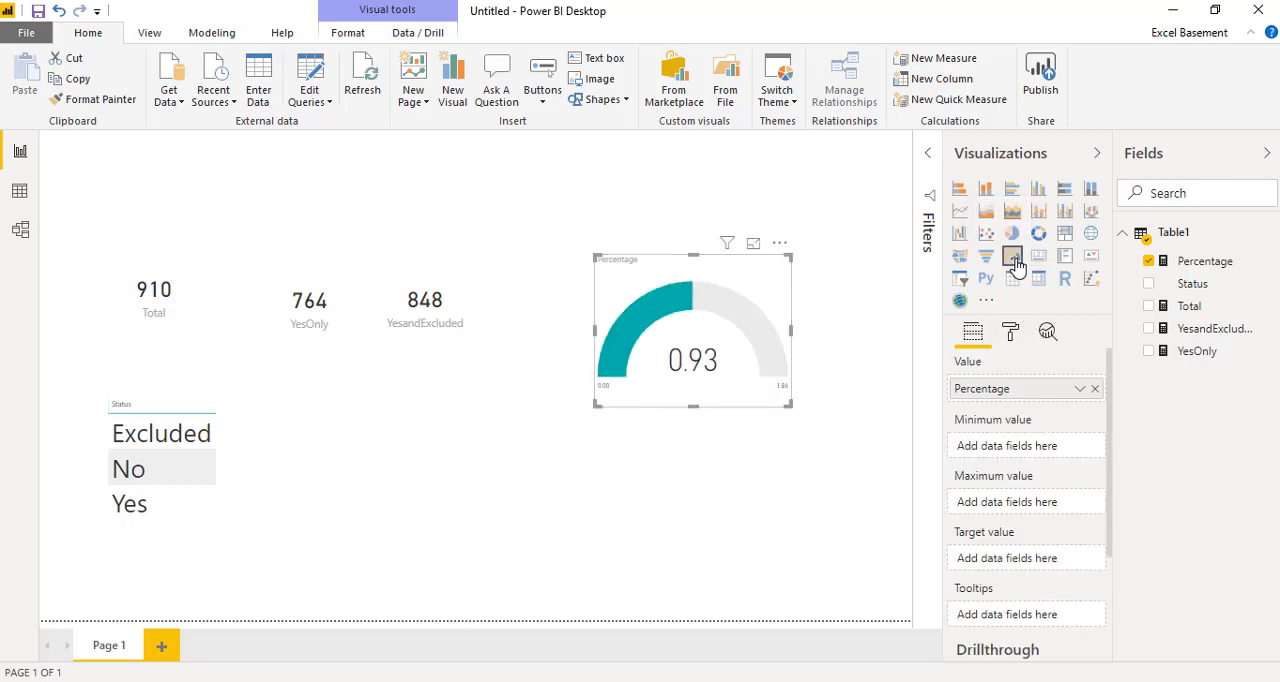
Step: Set the gauge axis maximum to 1 and move the gauge slightly closer to the cards
{"action": "left_click", "coordinate": [1010, 333]}
{"action": "left_click", "coordinate": [1018, 408]}
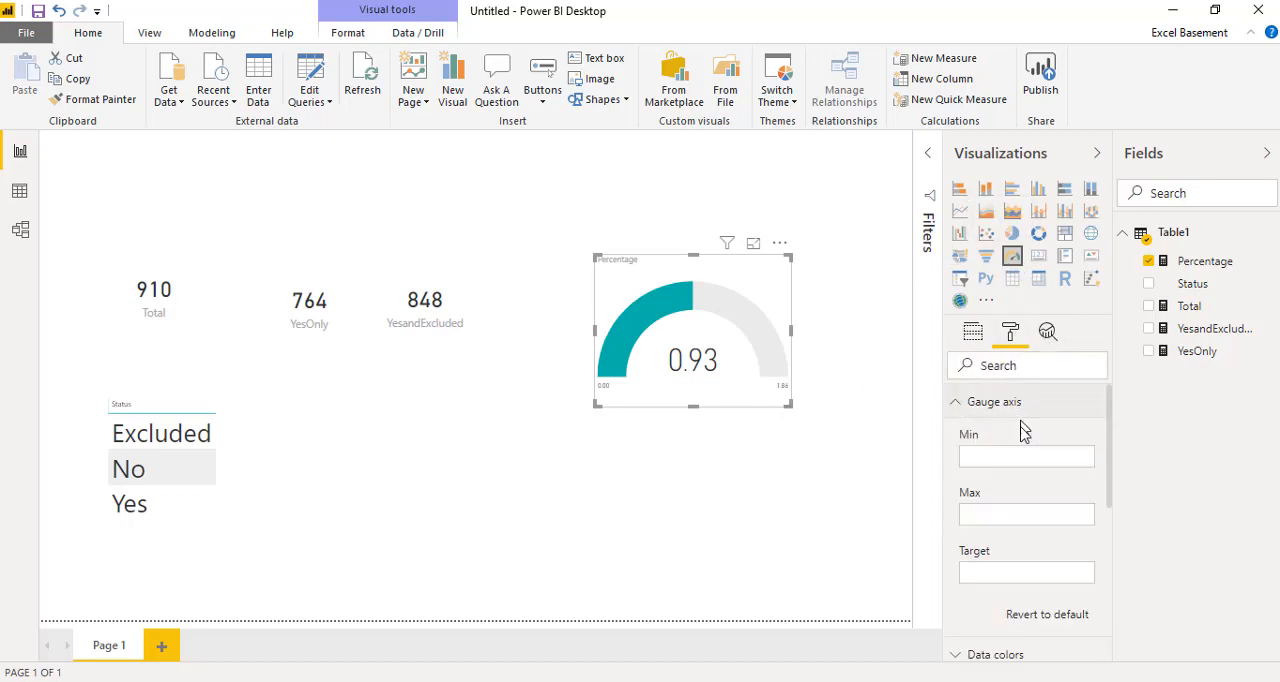
{"action": "left_click", "coordinate": [1025, 515]}
{"action": "type", "text": "1"}
{"action": "key", "text": "Return"}
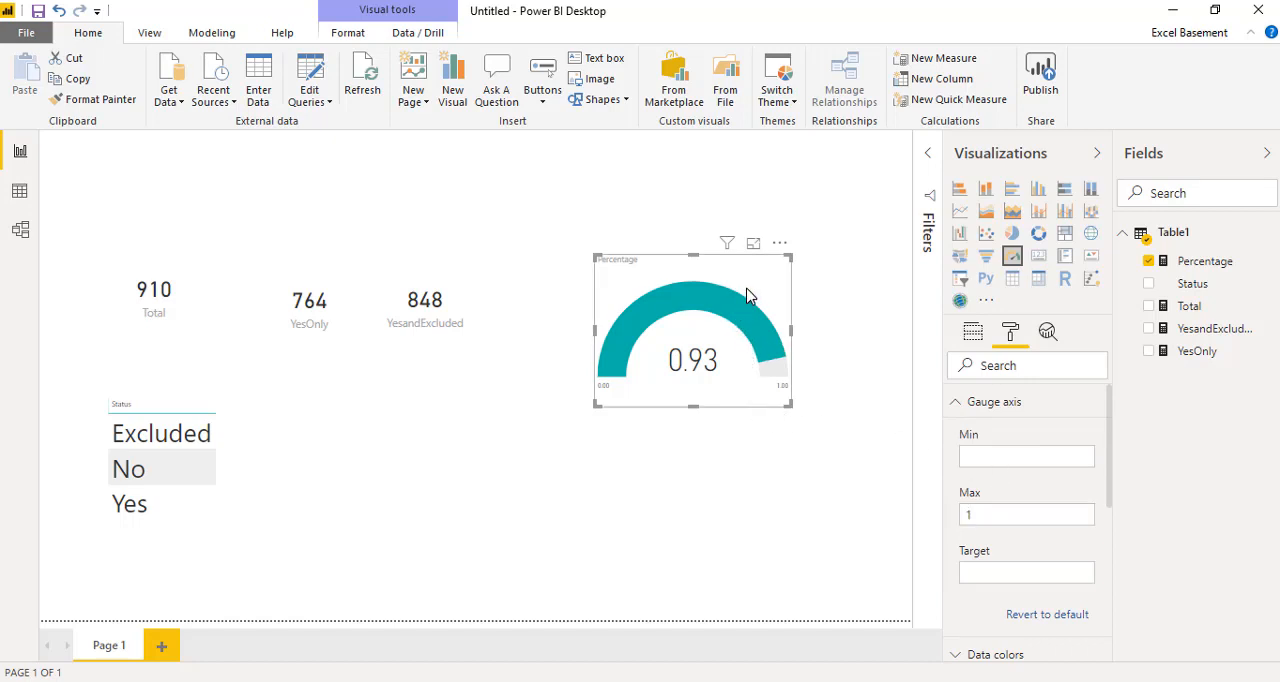
{"action": "left_click_drag", "start_coordinate": [747, 296], "coordinate": [703, 290]}
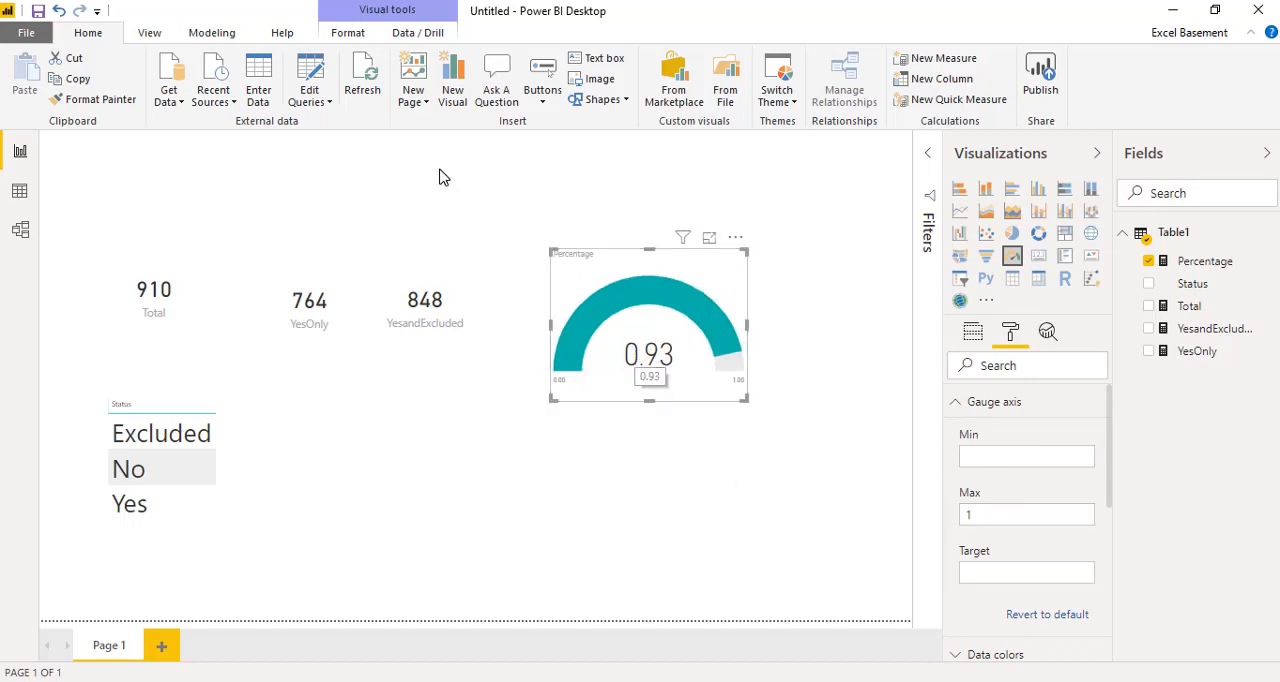
Step: Format the Percentage measure as a percentage with 0 decimal places
{"action": "left_click", "coordinate": [1190, 266]}
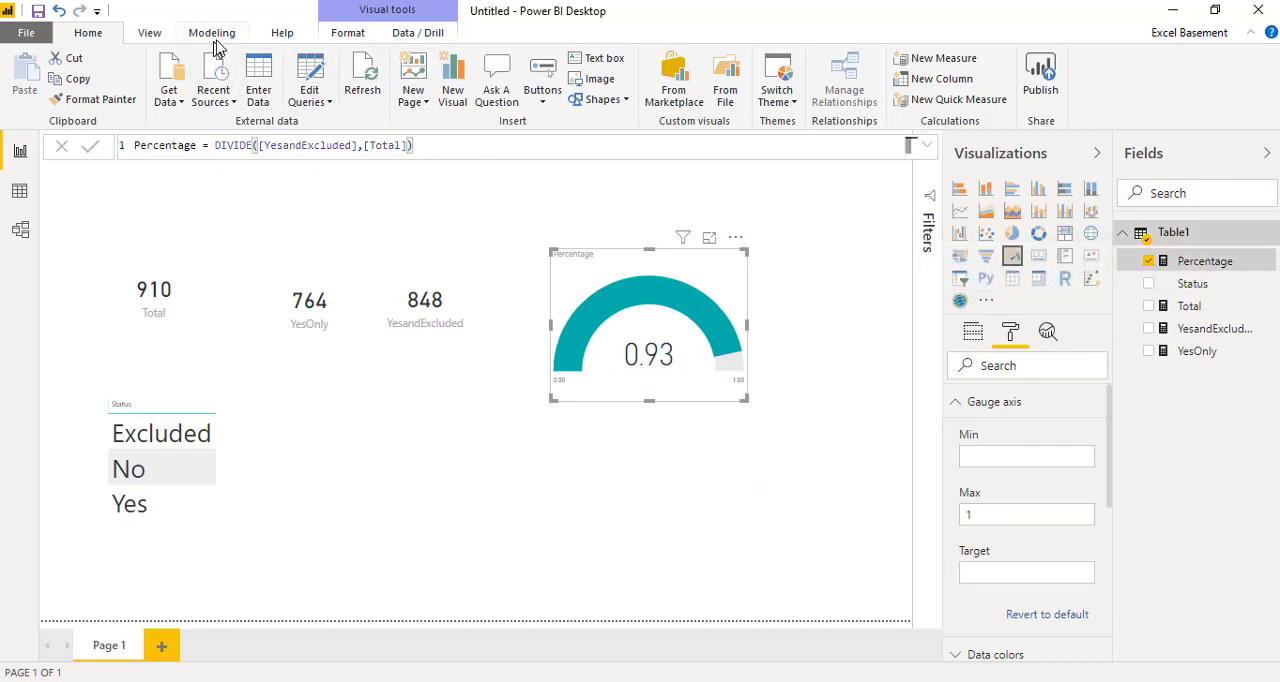
{"action": "left_click", "coordinate": [212, 33]}
{"action": "left_click", "coordinate": [385, 99]}
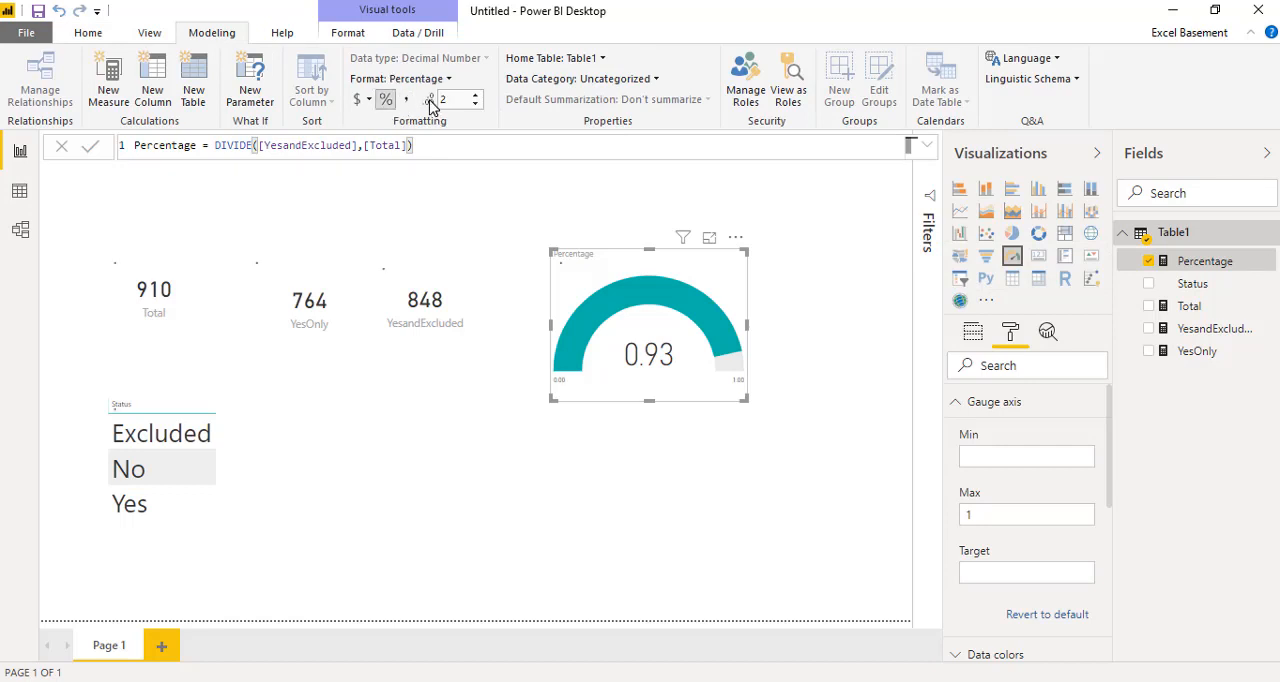
{"action": "left_click", "coordinate": [475, 105]}
{"action": "left_click", "coordinate": [475, 105]}
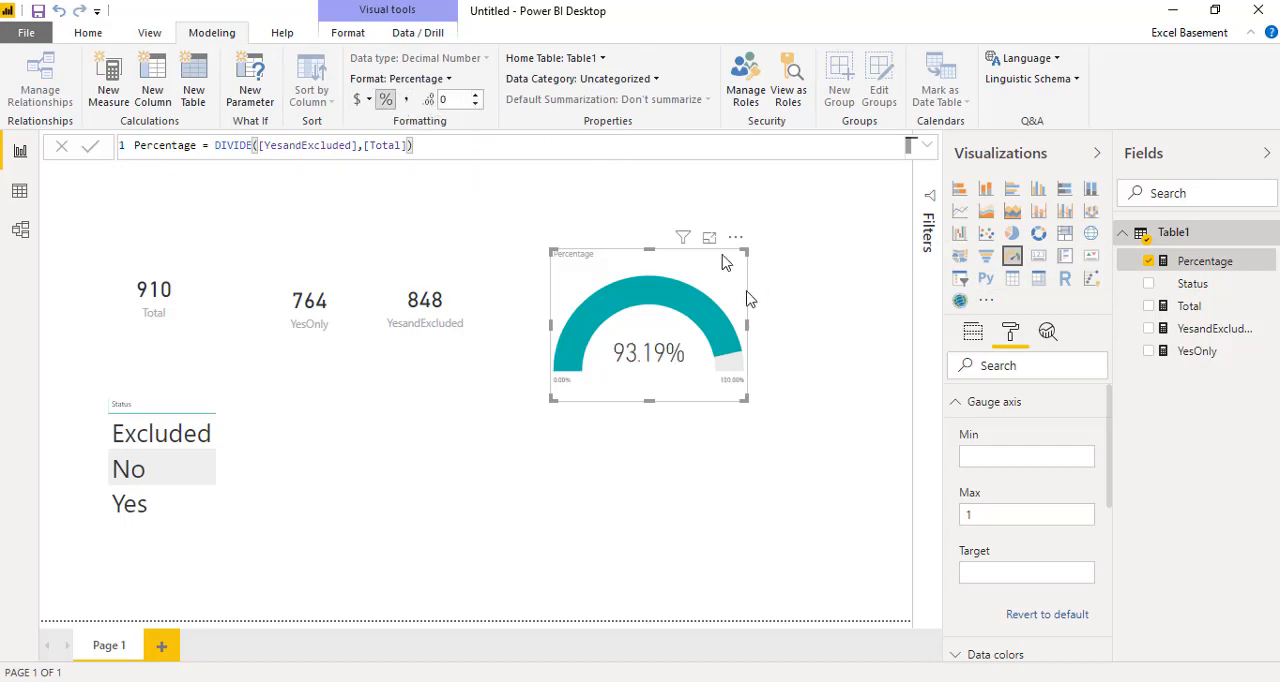
{"action": "left_click", "coordinate": [784, 458]}
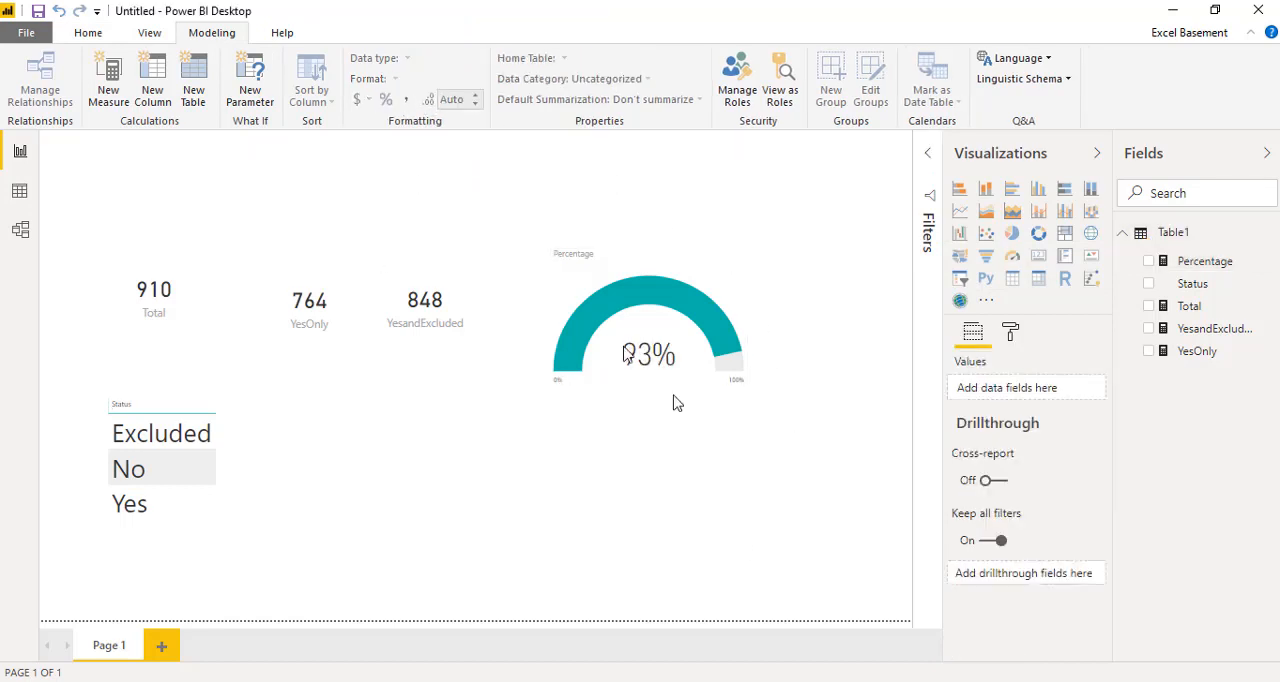
Step: Review the formulas behind the Total, YesOnly and YesandExcluded cards, including the CALCULATE, COUNTROWS and FILTER parts, and check the gauge
{"action": "left_click", "coordinate": [184, 333]}
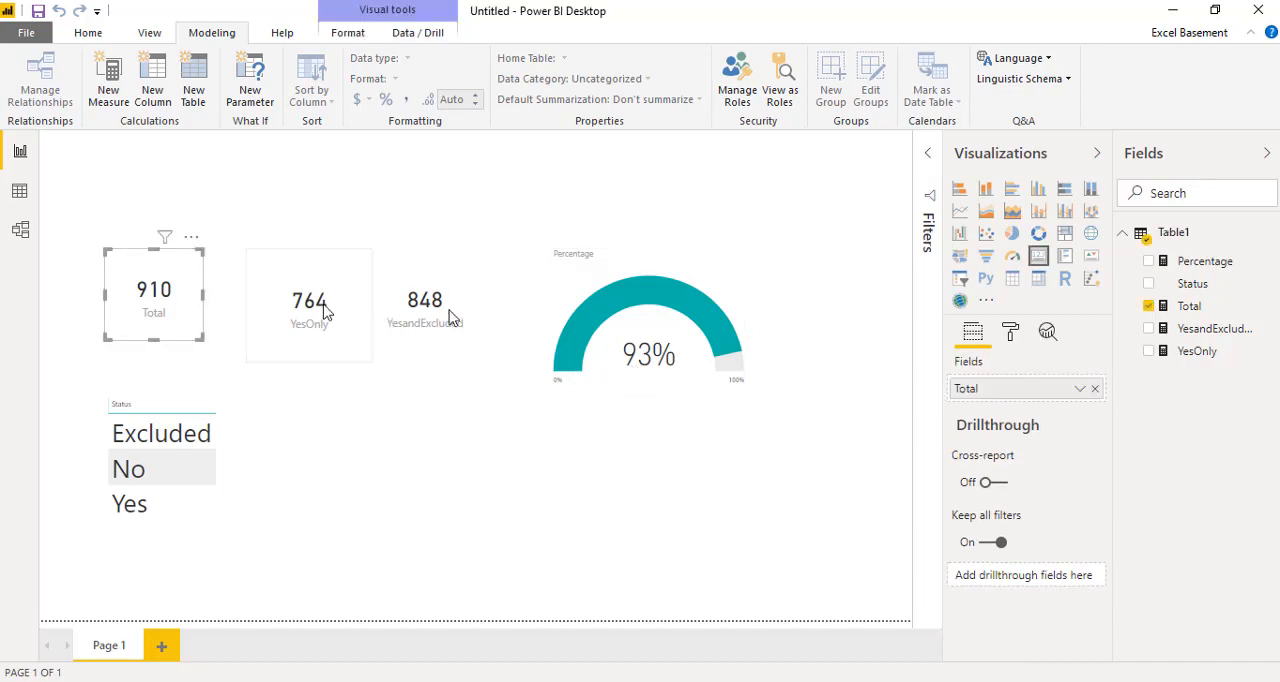
{"action": "left_click", "coordinate": [1190, 308]}
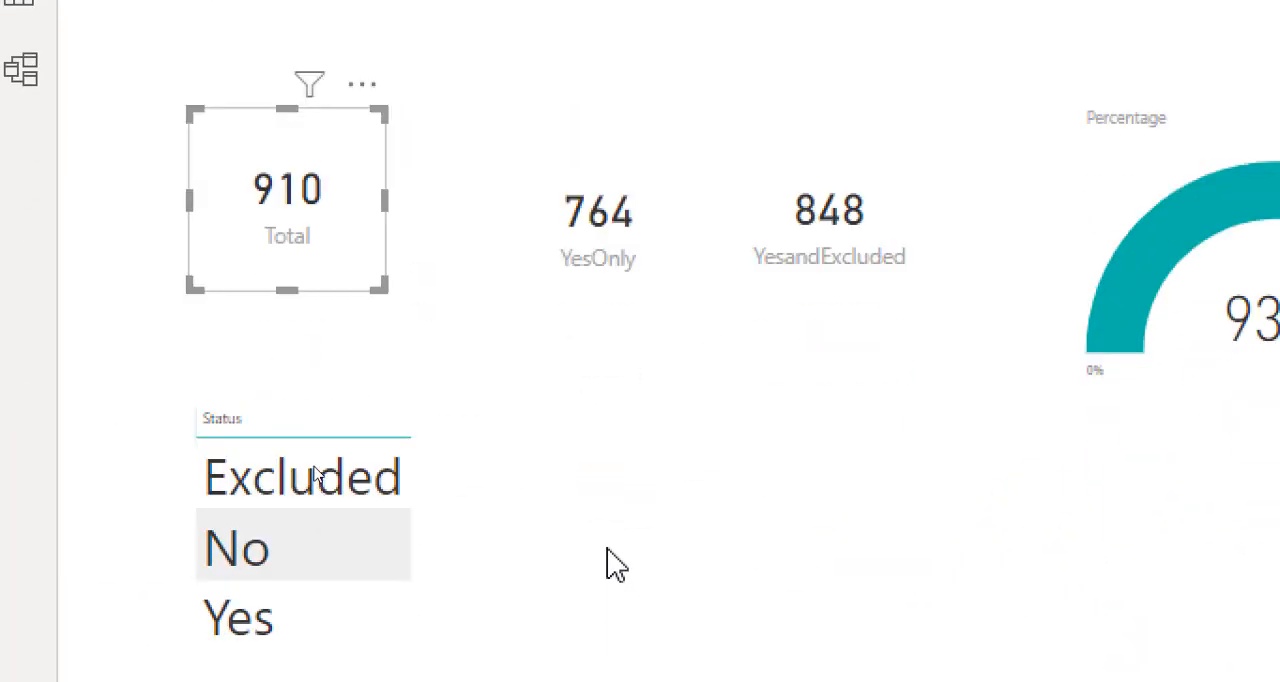
{"action": "left_click", "coordinate": [612, 553]}
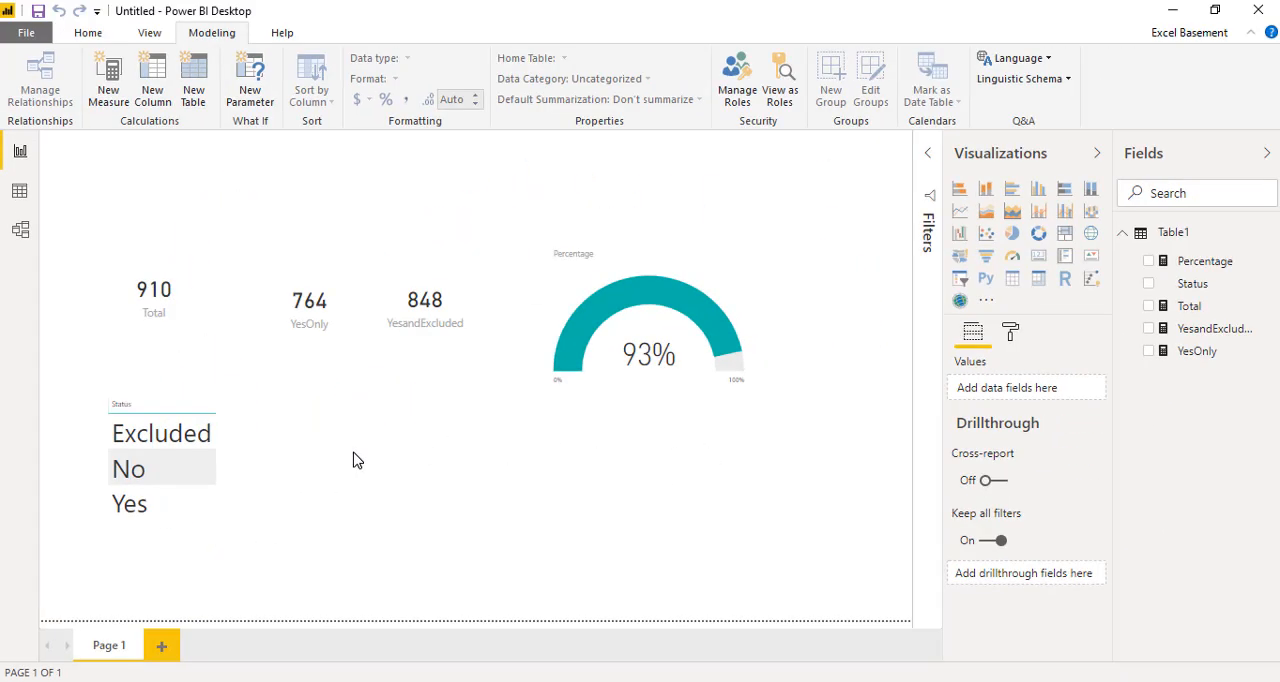
{"action": "left_click", "coordinate": [337, 338]}
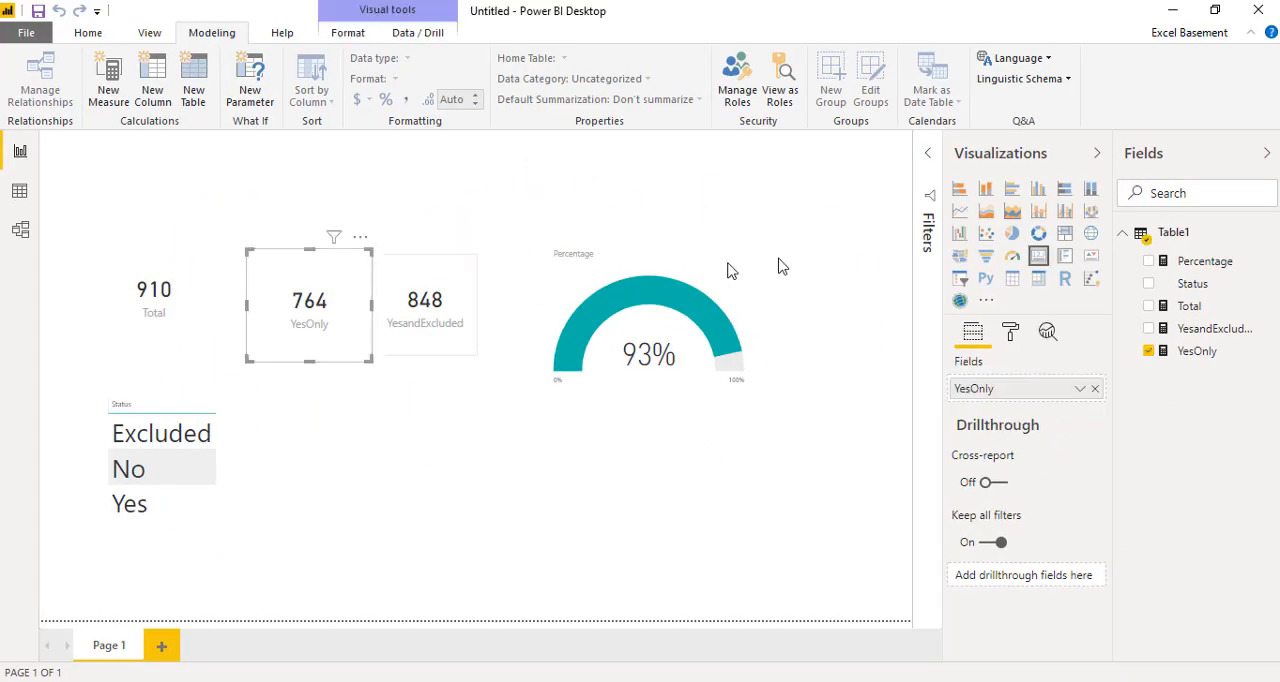
{"action": "left_click", "coordinate": [1163, 358]}
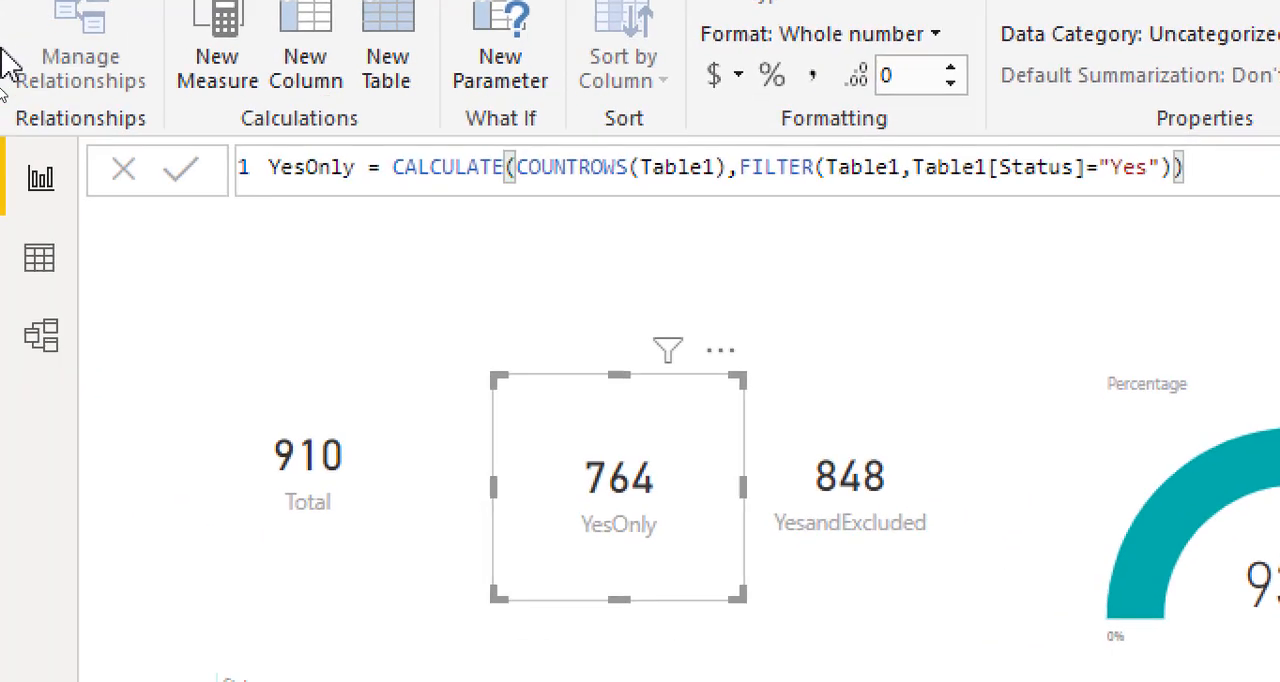
{"action": "double_click", "coordinate": [454, 167]}
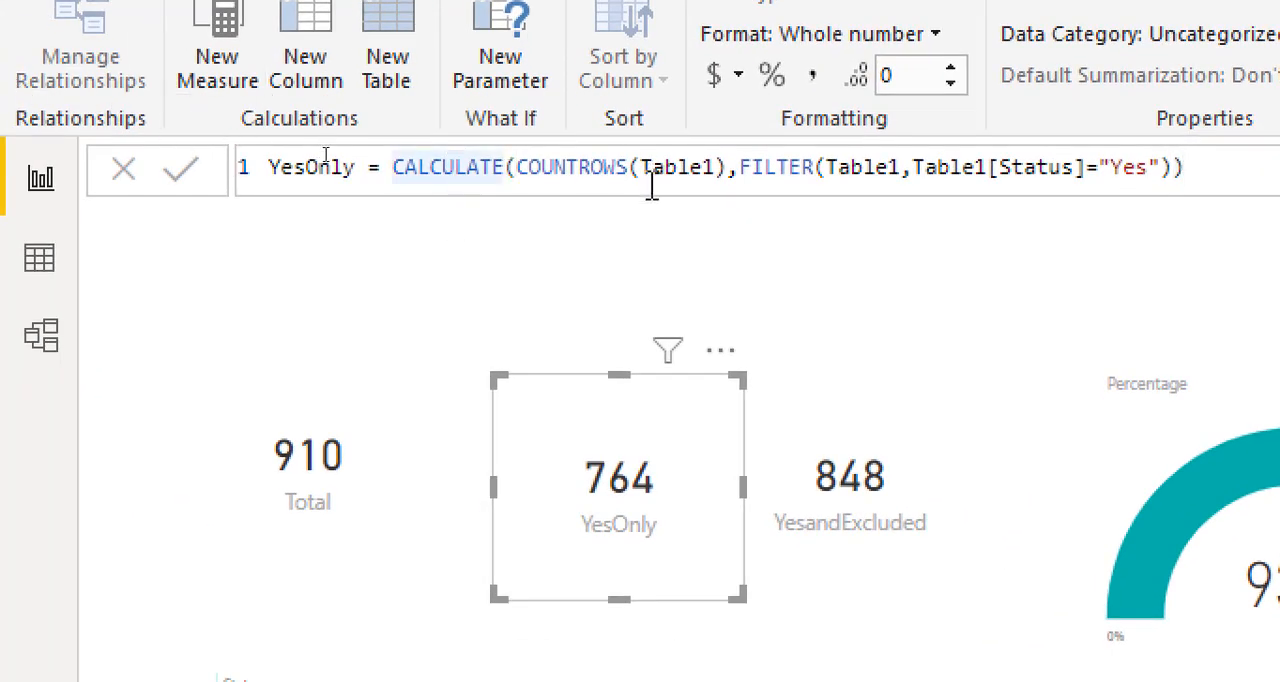
{"action": "left_click", "coordinate": [606, 168]}
{"action": "left_click", "coordinate": [758, 167]}
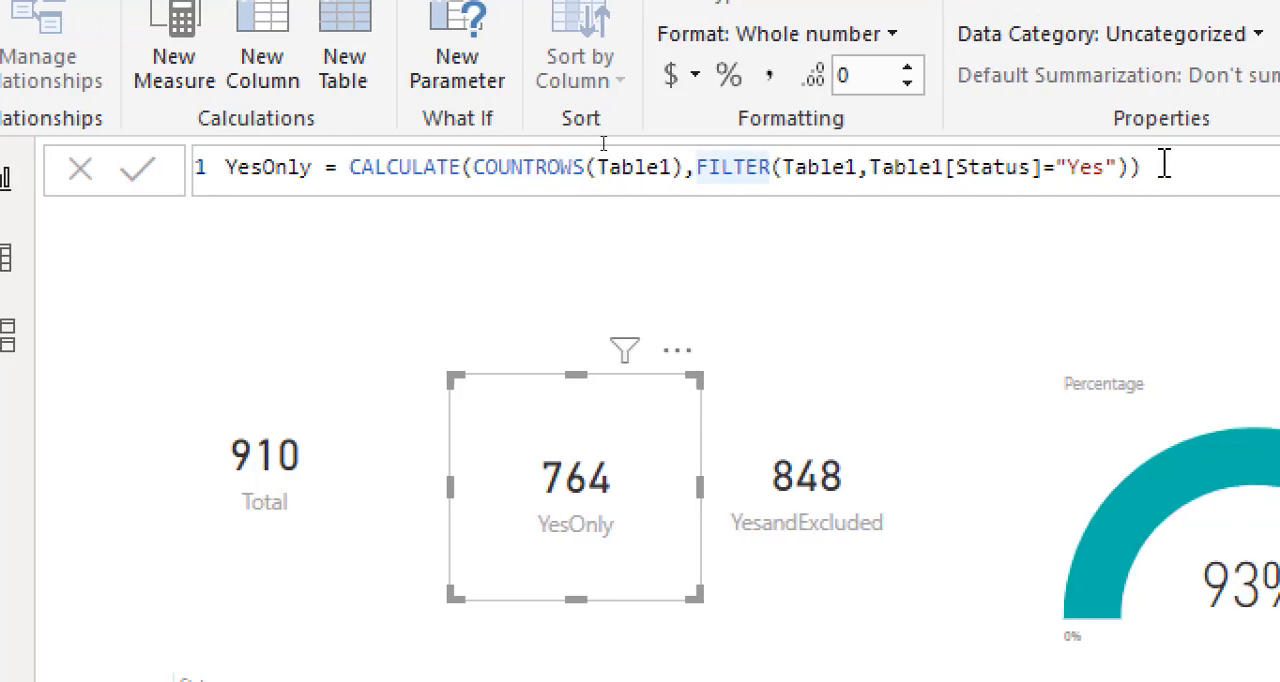
{"action": "left_click", "coordinate": [1165, 167]}
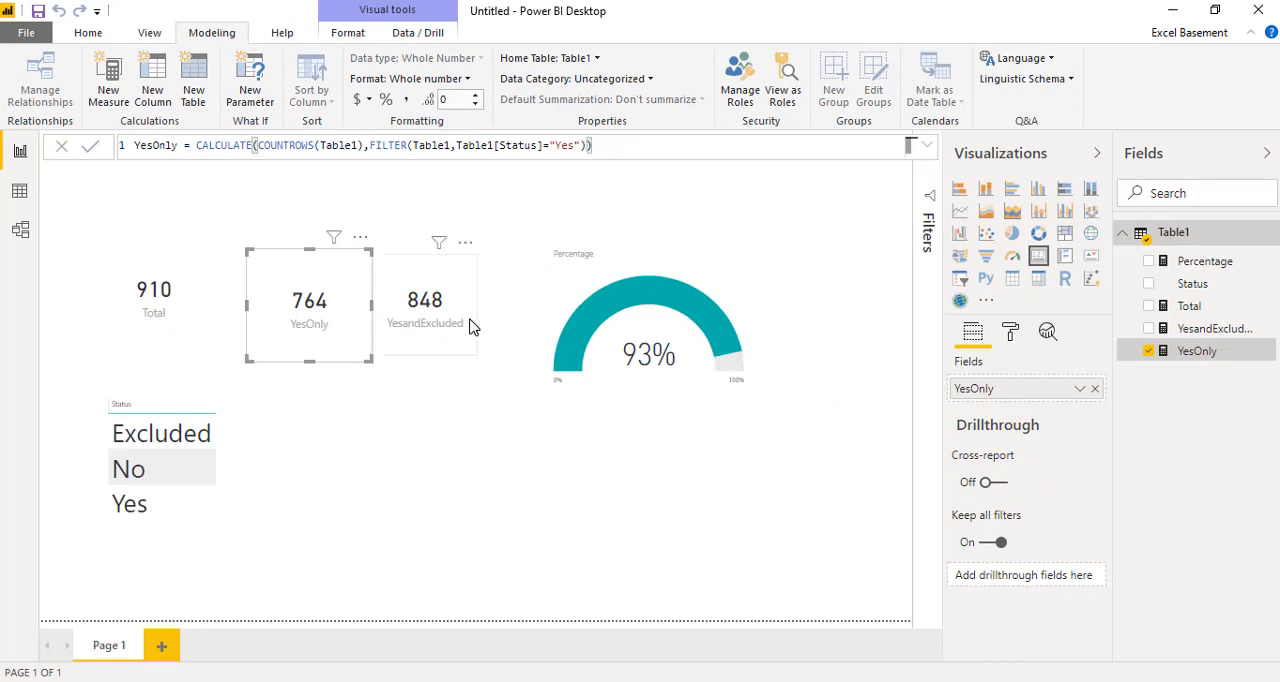
{"action": "left_click", "coordinate": [443, 341]}
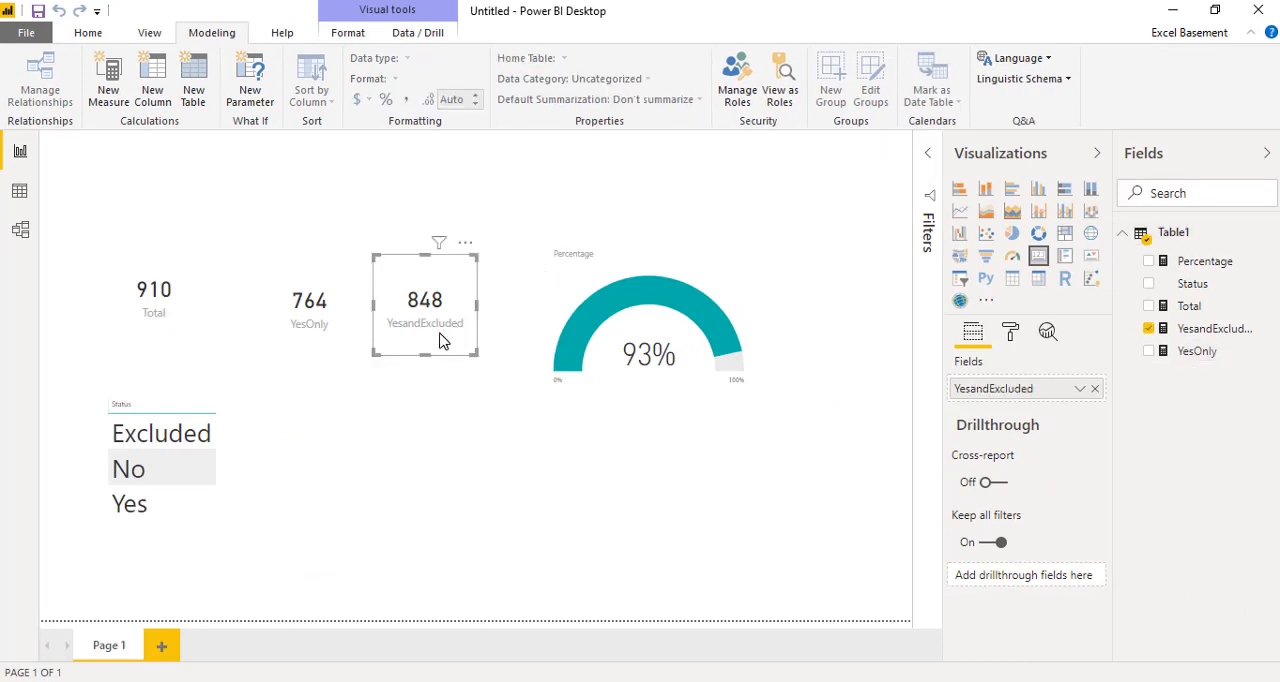
{"action": "left_click", "coordinate": [1188, 336]}
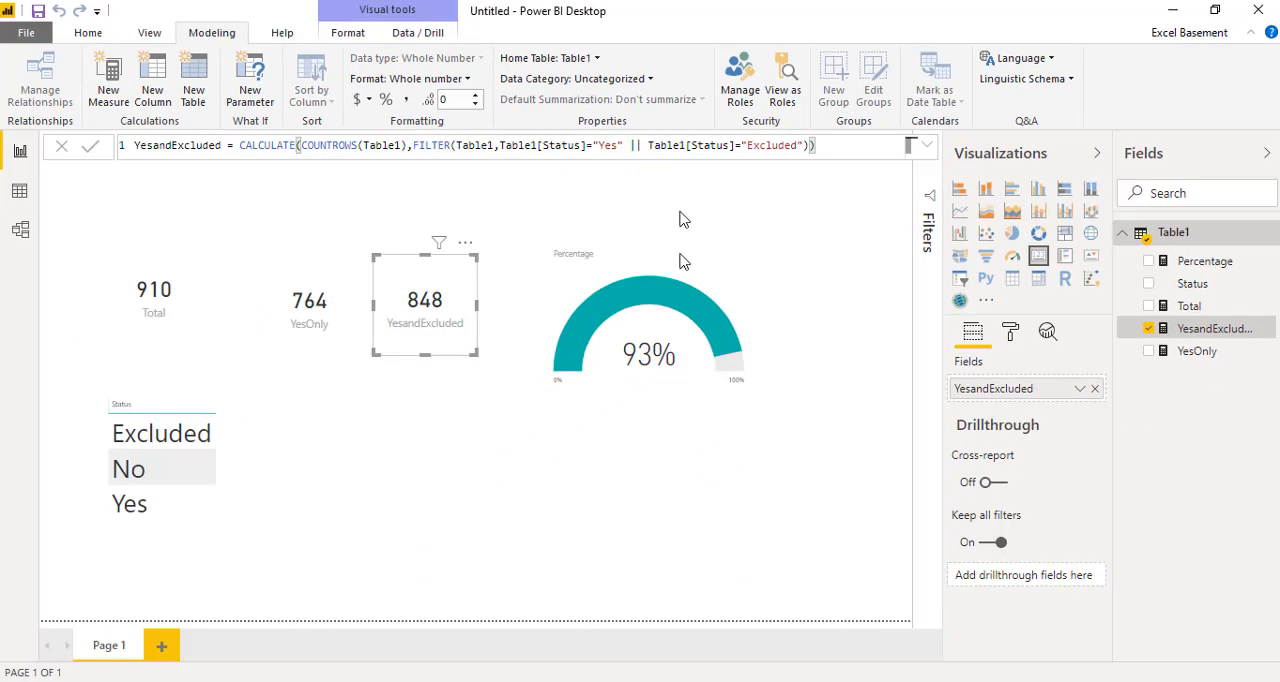
{"action": "left_click", "coordinate": [694, 385]}
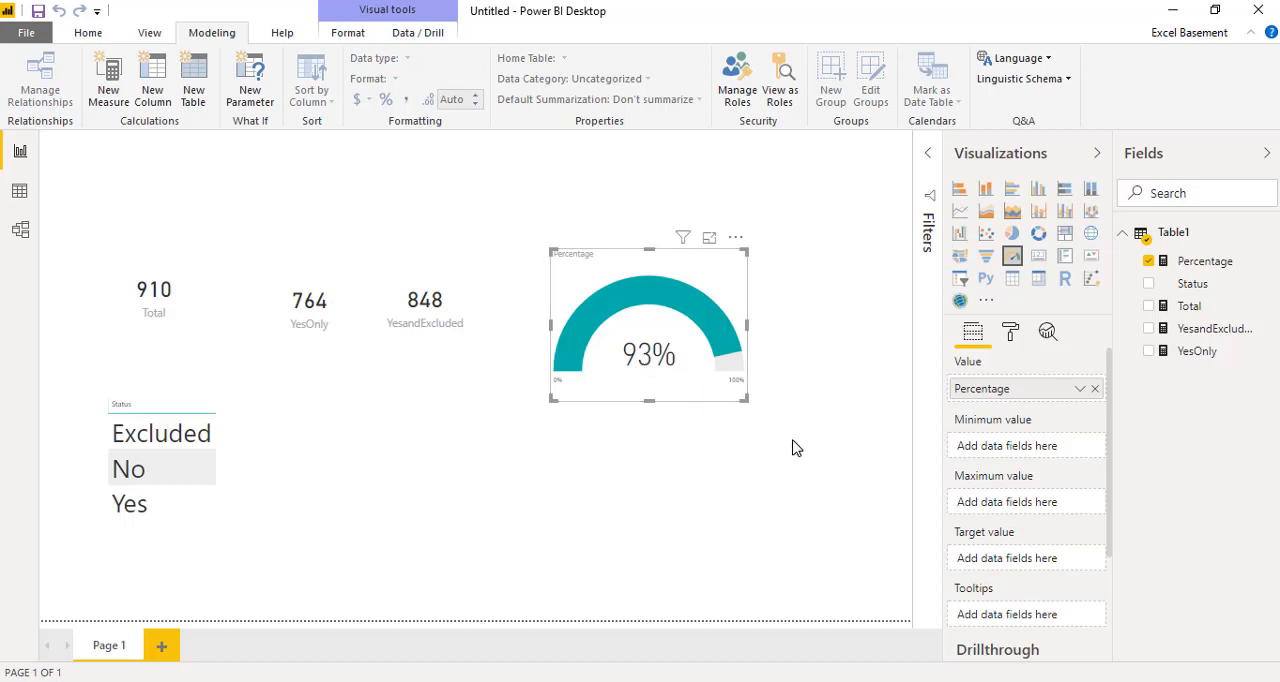
Step: Convert the Status table into a slicer and select Excluded, Yes and No in it
{"action": "left_click", "coordinate": [186, 530]}
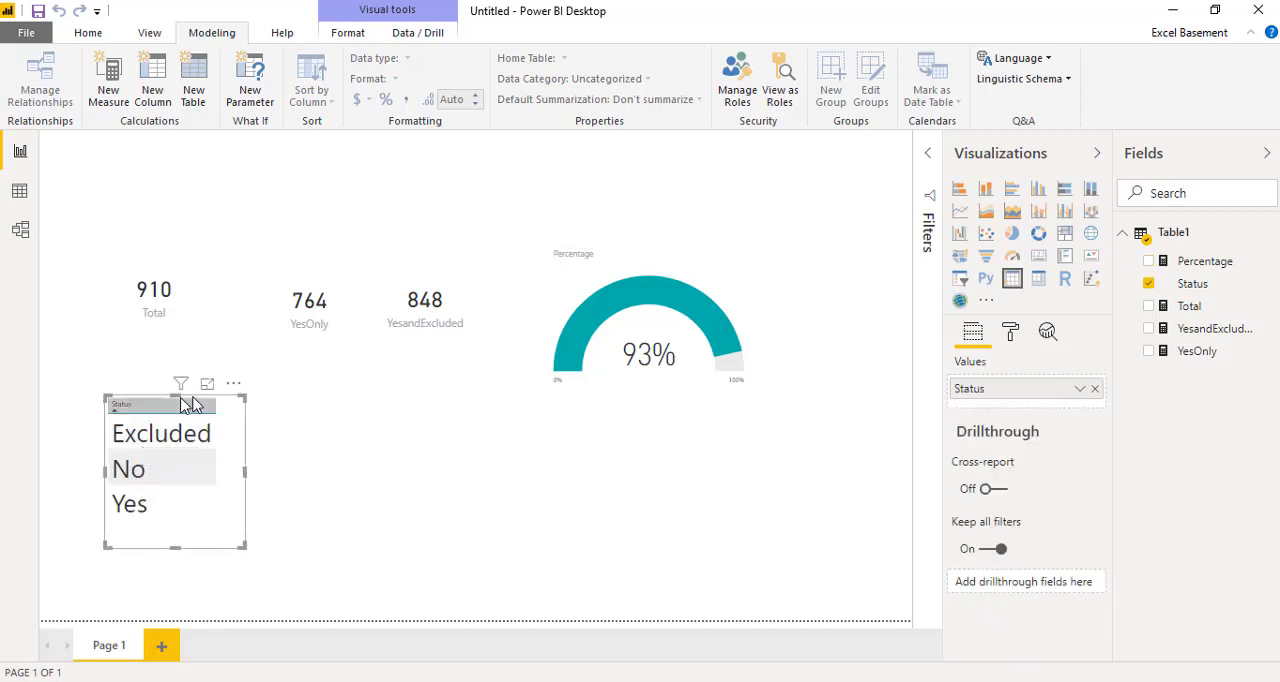
{"action": "left_click", "coordinate": [963, 282]}
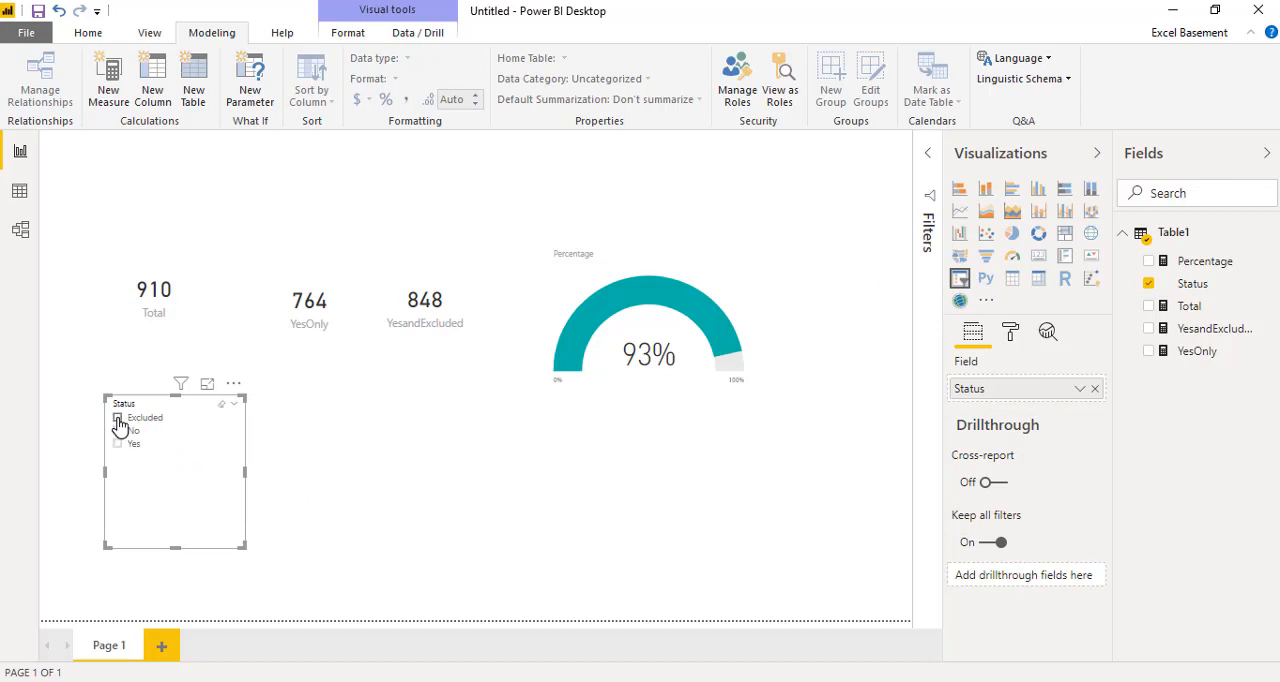
{"action": "left_click", "coordinate": [118, 419]}
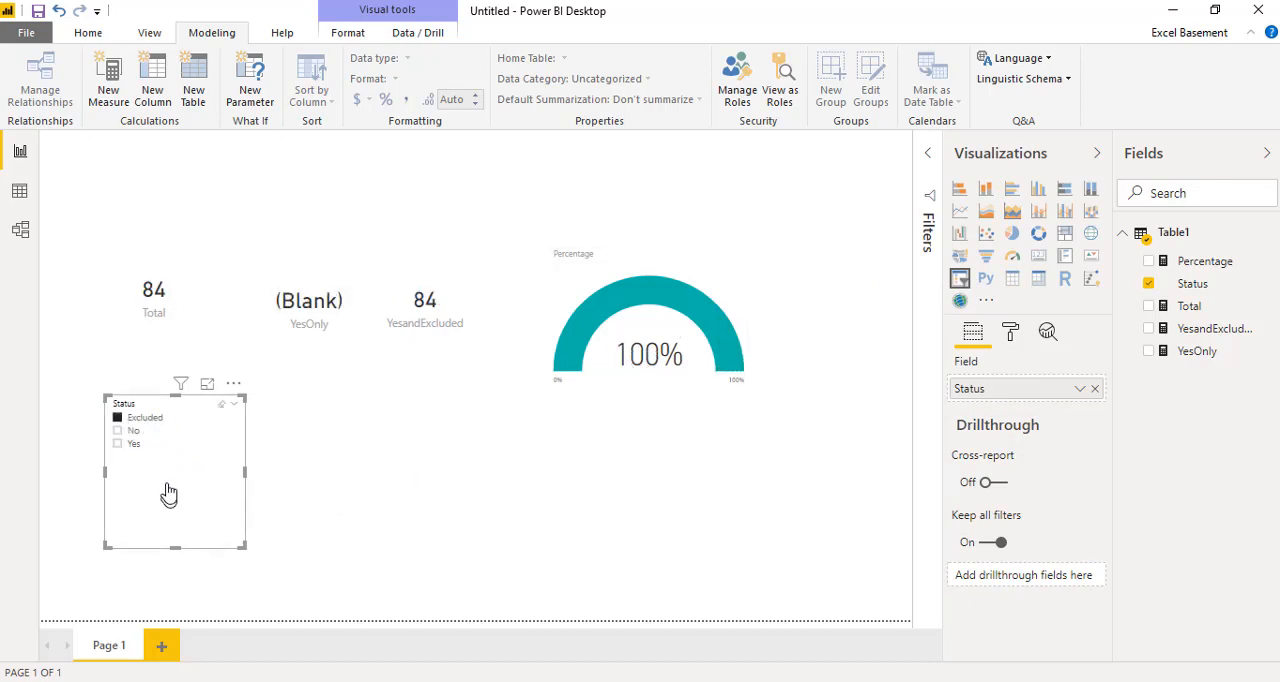
{"action": "left_click", "coordinate": [118, 444]}
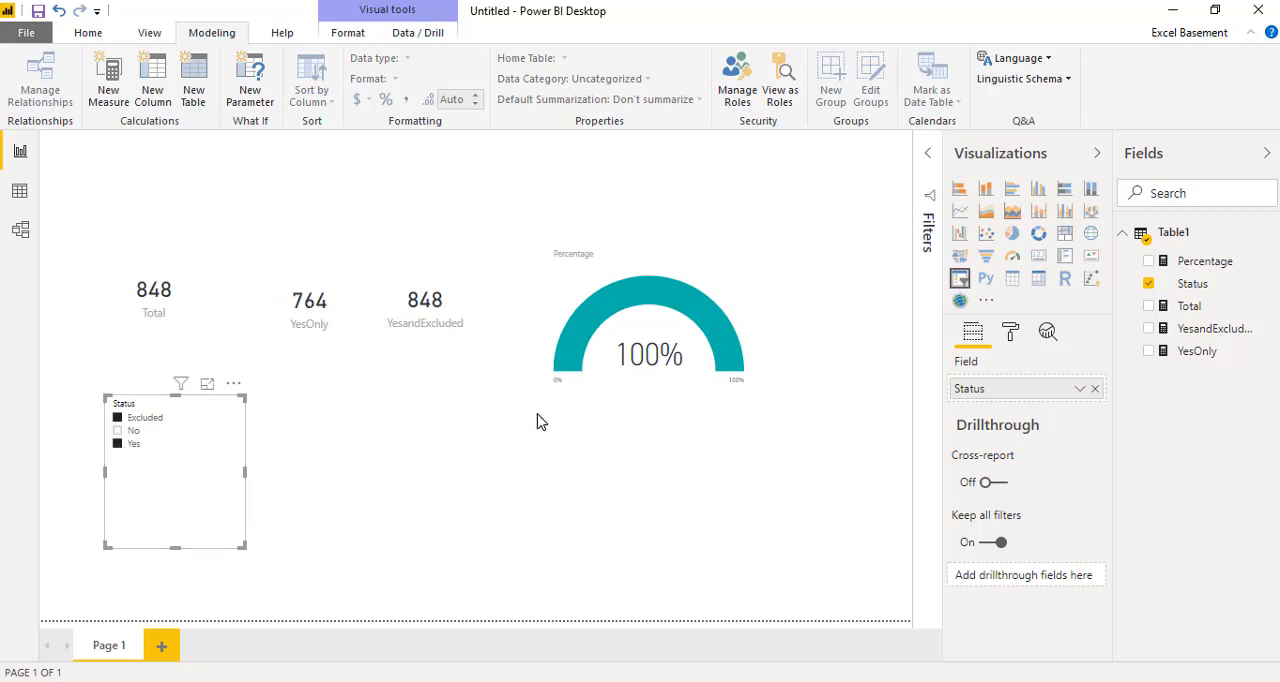
{"action": "left_click", "coordinate": [117, 431]}
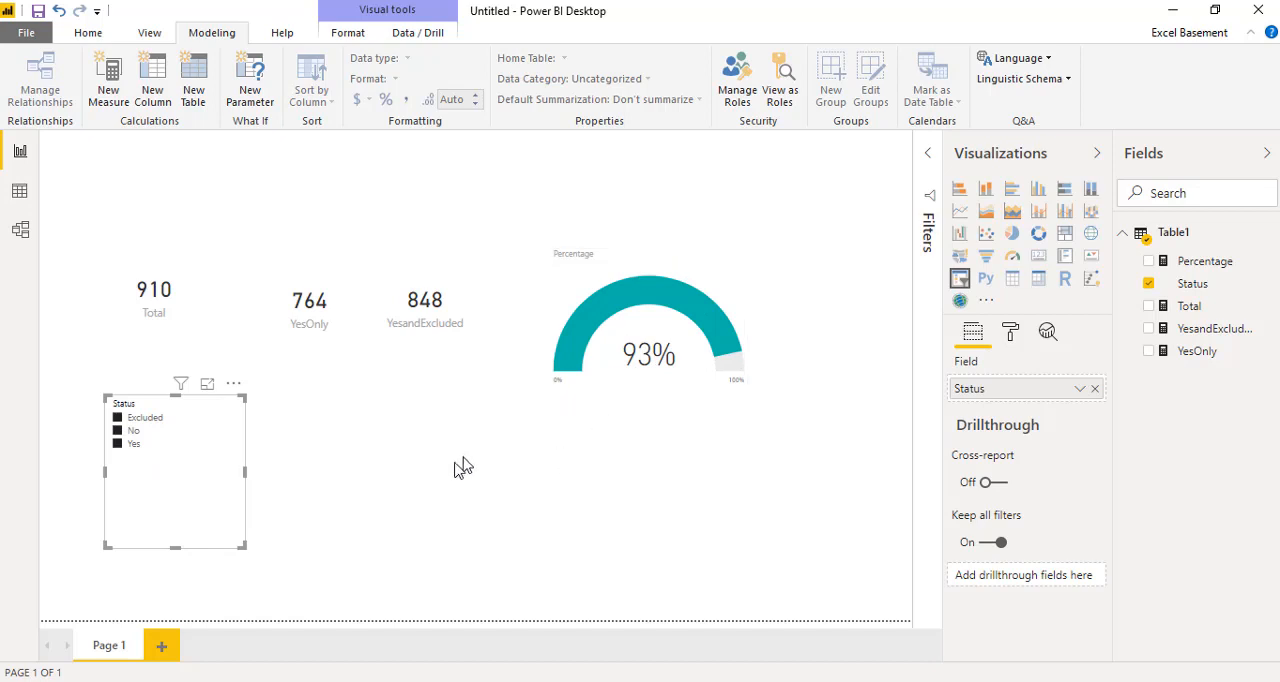
{"action": "left_click", "coordinate": [457, 466]}
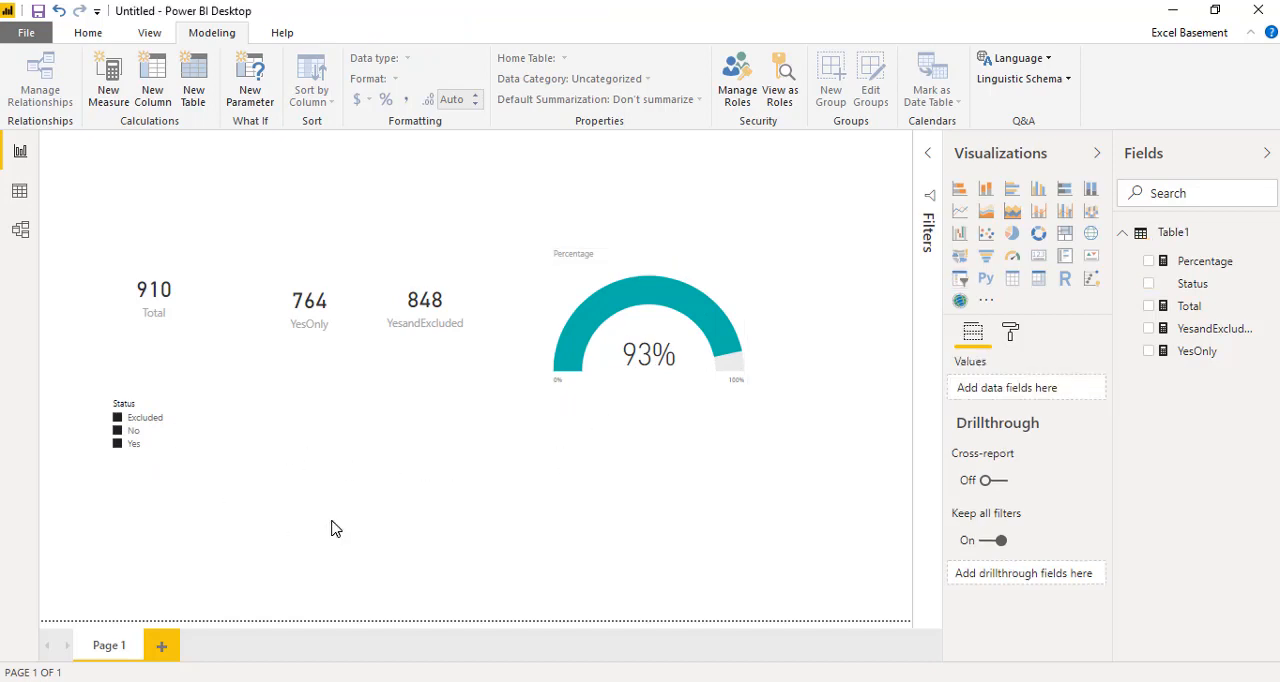
Step: Leave only No selected in the Status slicer
{"action": "left_click", "coordinate": [165, 468]}
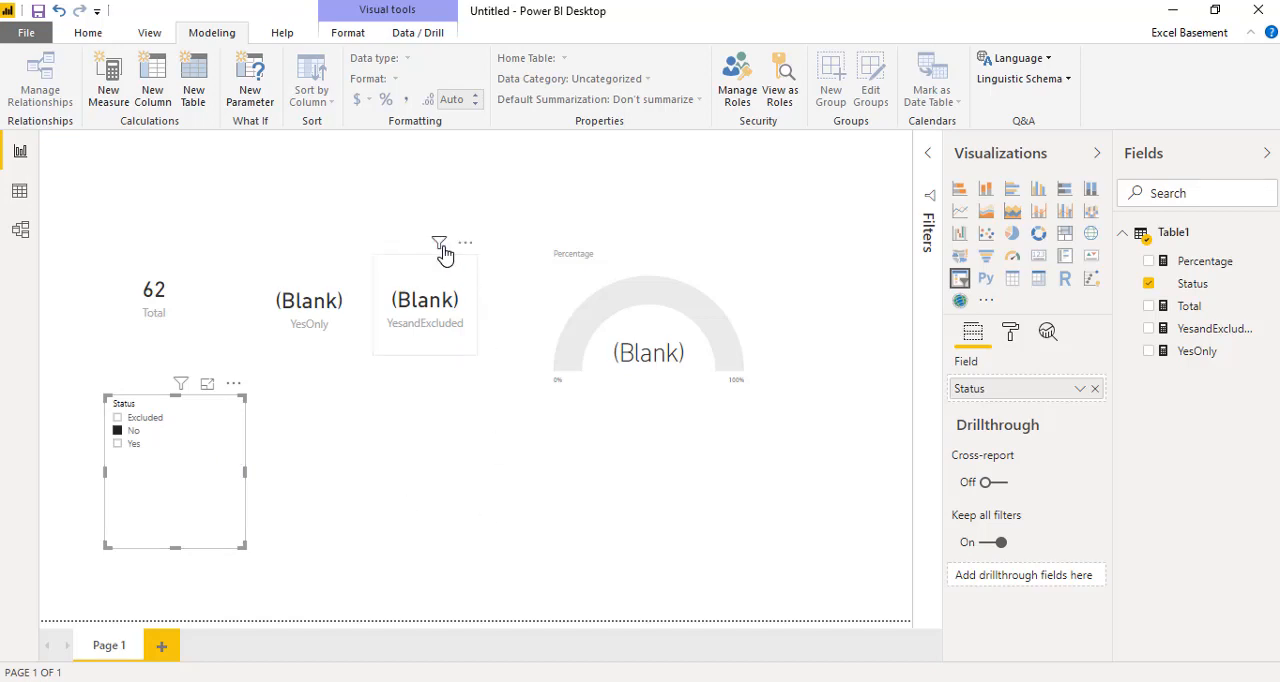
{"action": "left_click", "coordinate": [424, 440]}
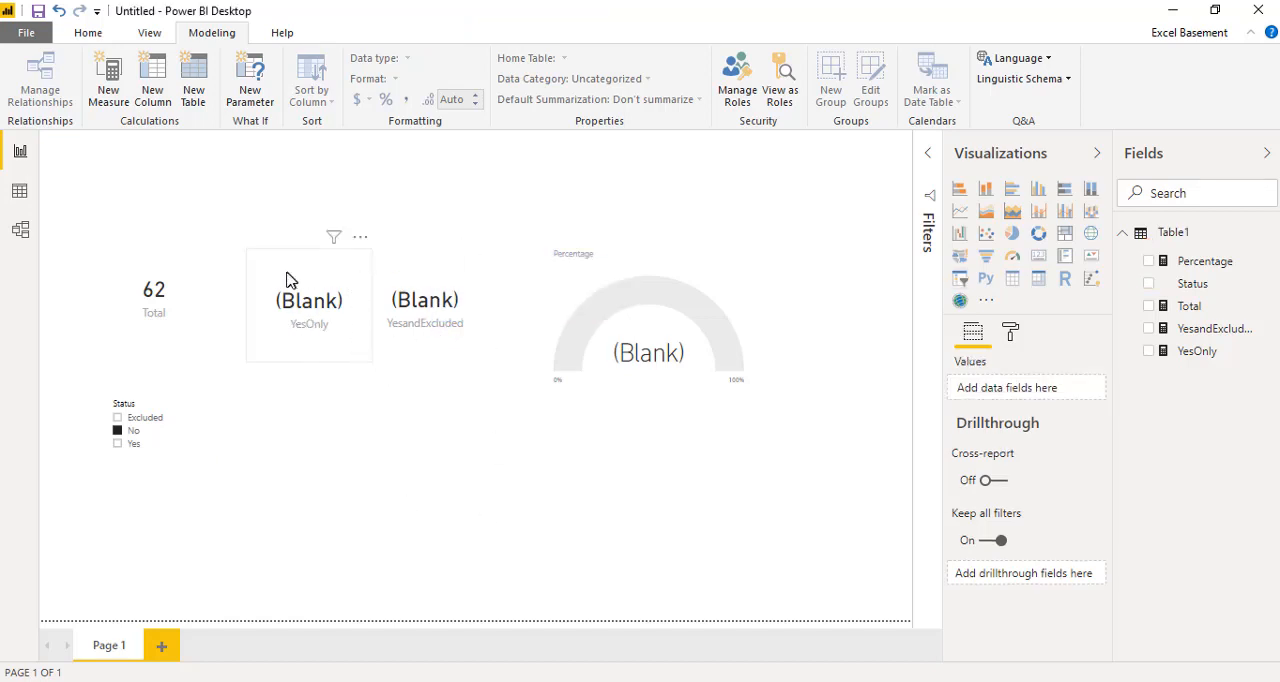
Step: Wrap the YesOnly measure's CALCULATE expression in ISBLANK and apply the formula
{"action": "left_click", "coordinate": [322, 353]}
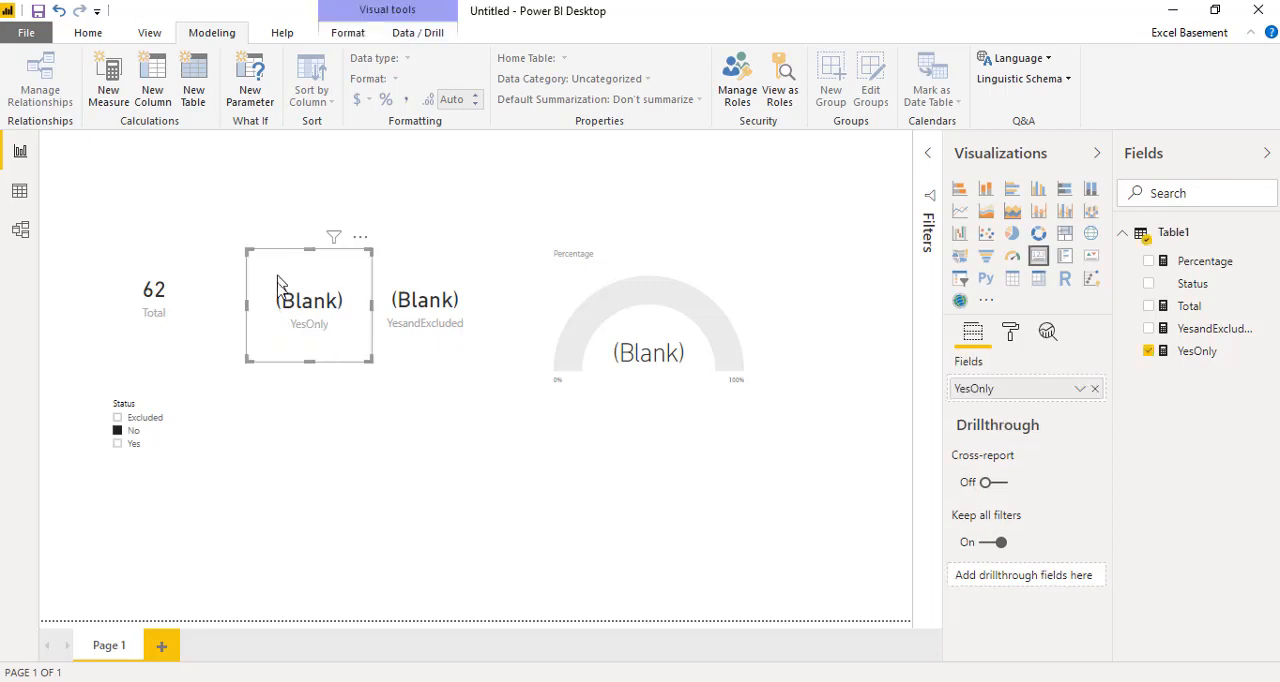
{"action": "left_click", "coordinate": [1226, 352]}
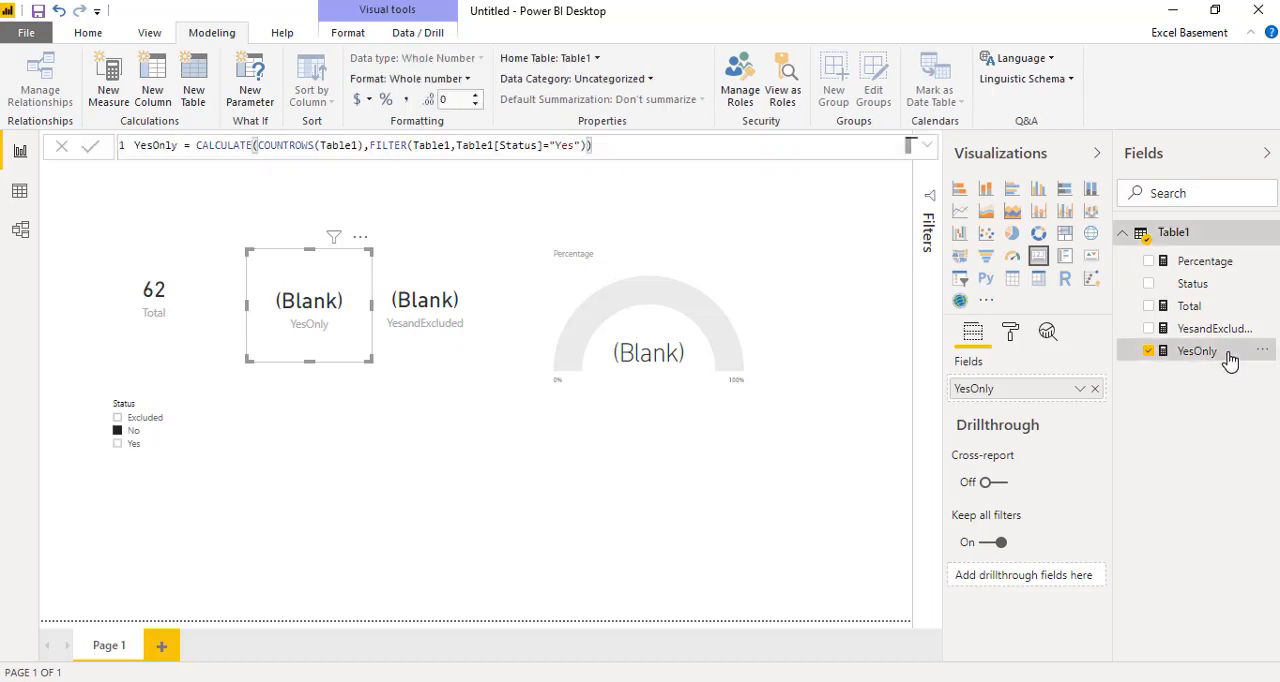
{"action": "double_click", "coordinate": [210, 146]}
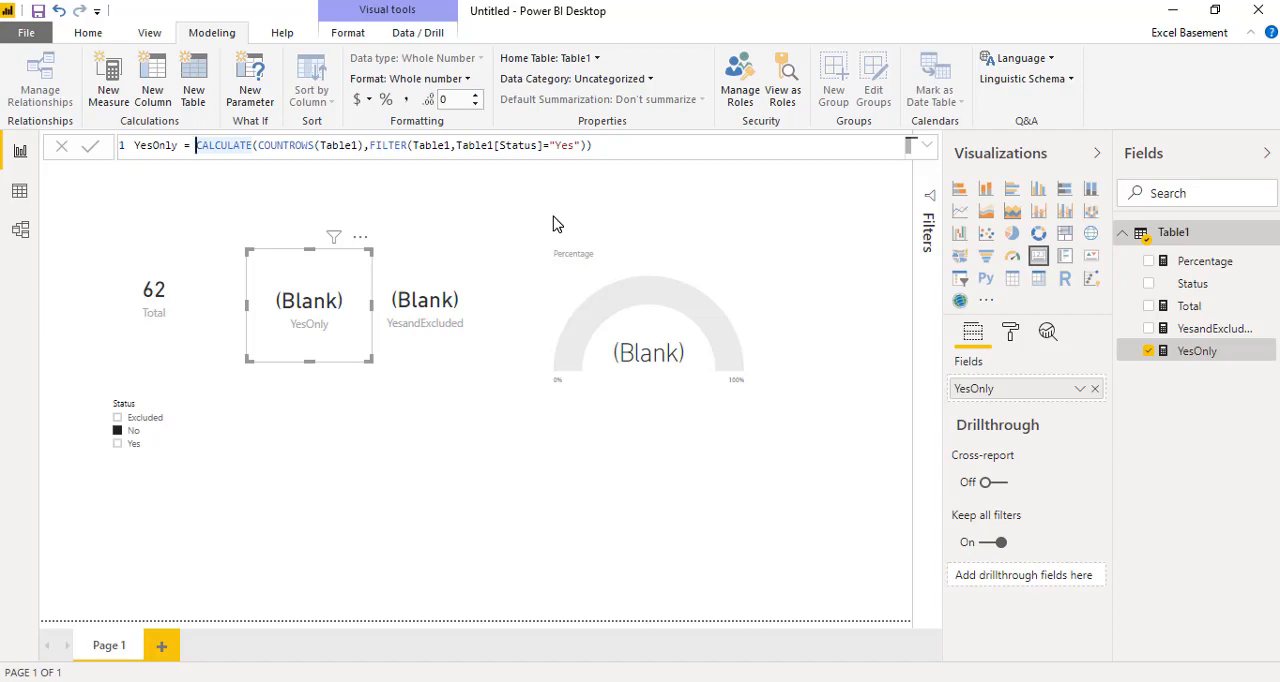
{"action": "type", "text": "isbe"}
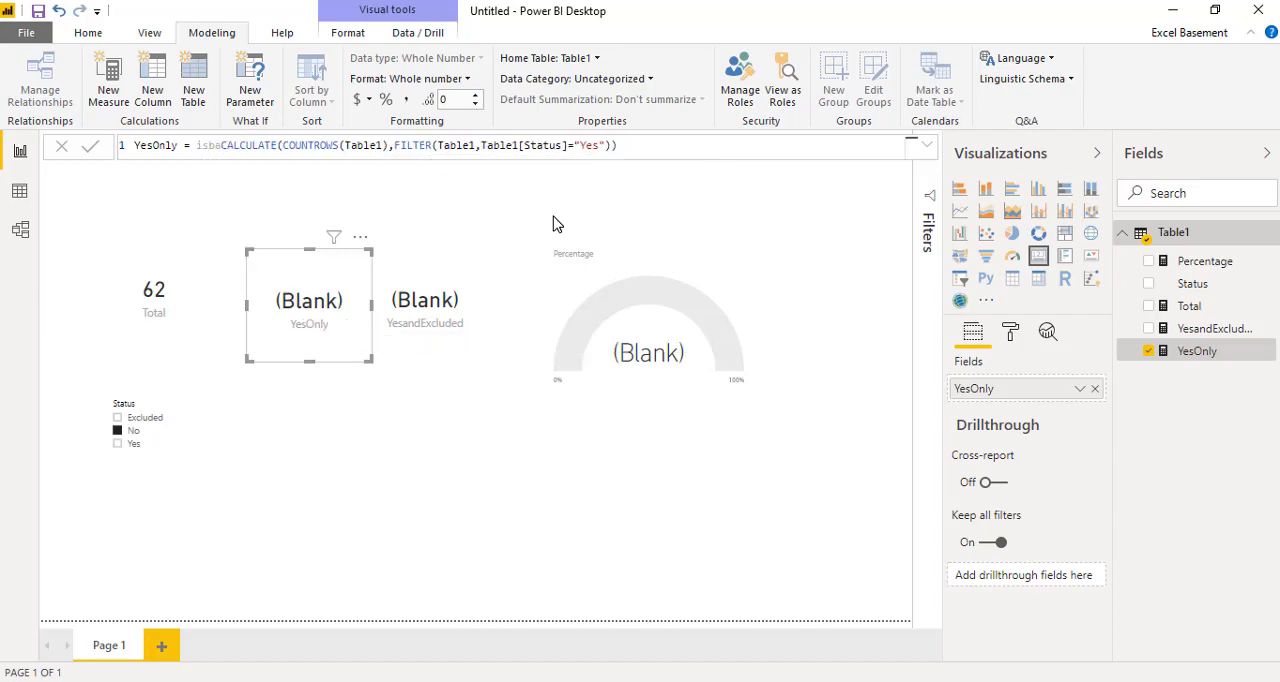
{"action": "key", "text": "BackSpace"}
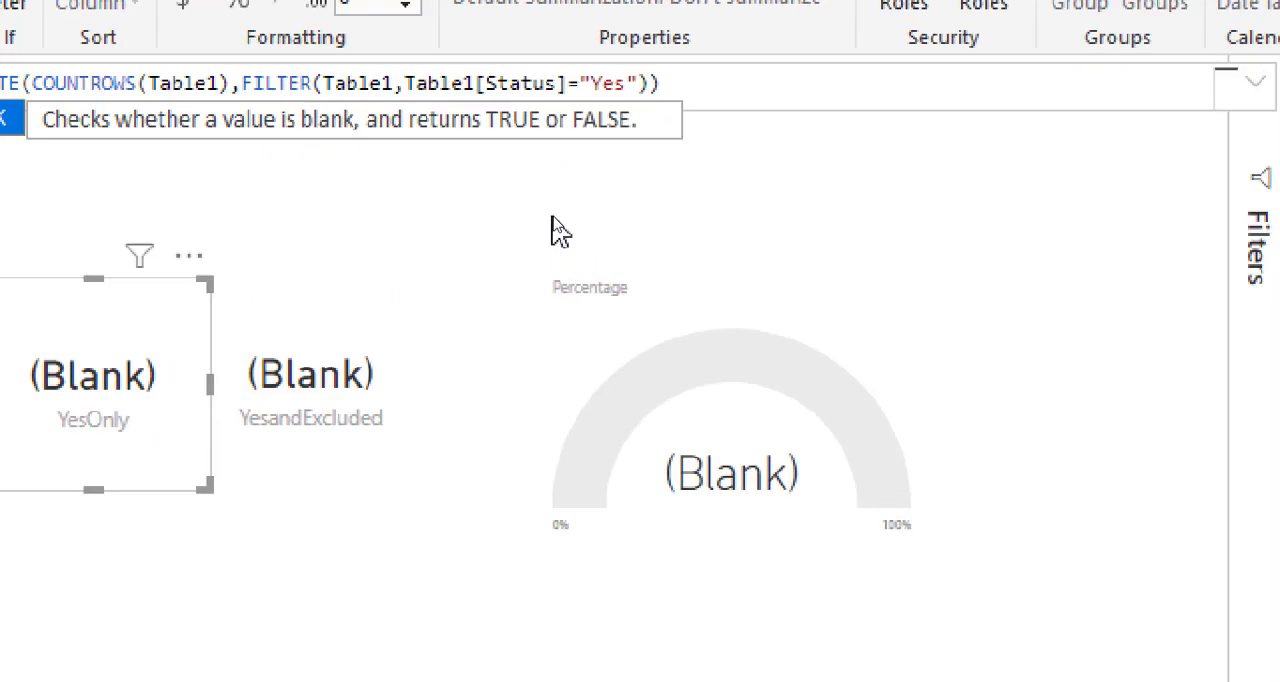
{"action": "key", "text": "Tab"}
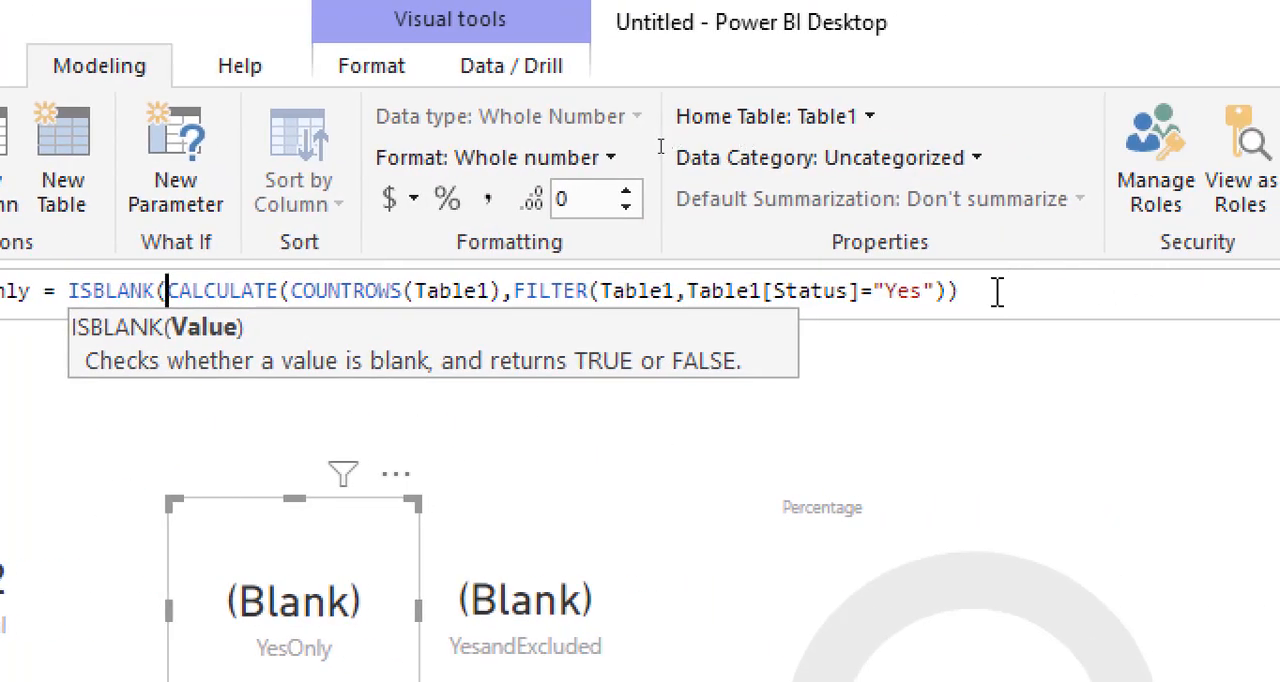
{"action": "left_click", "coordinate": [997, 291]}
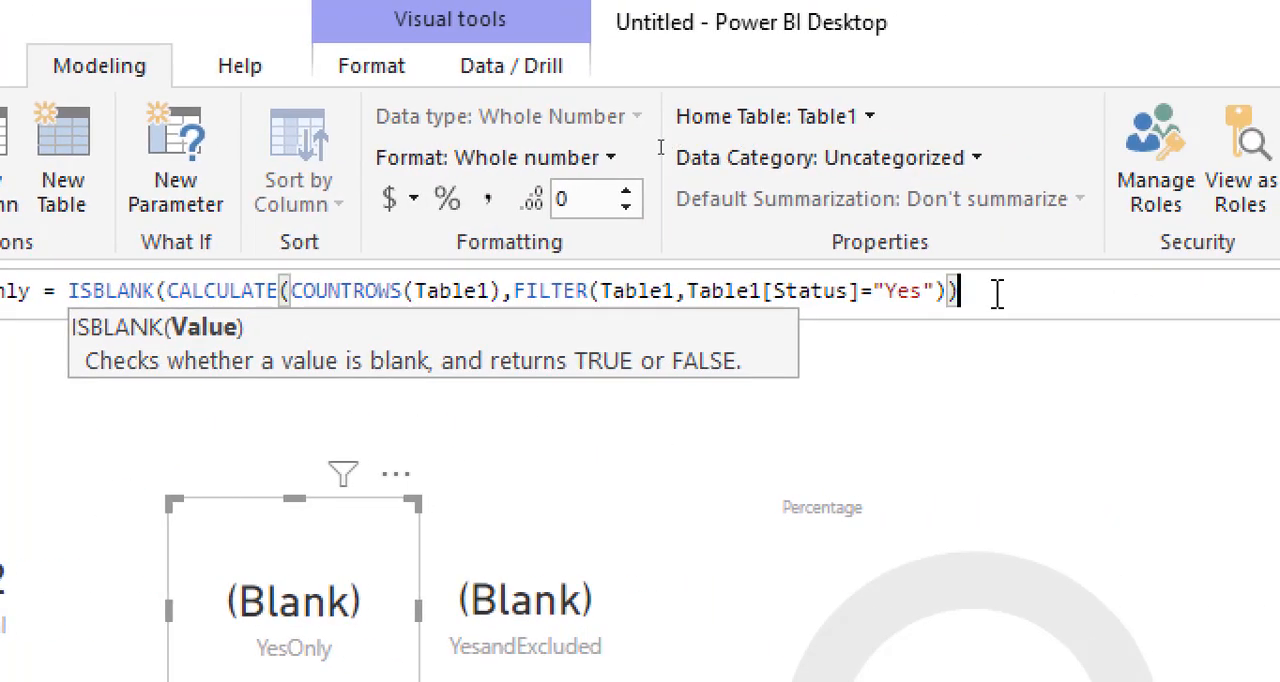
{"action": "type", "text": ")"}
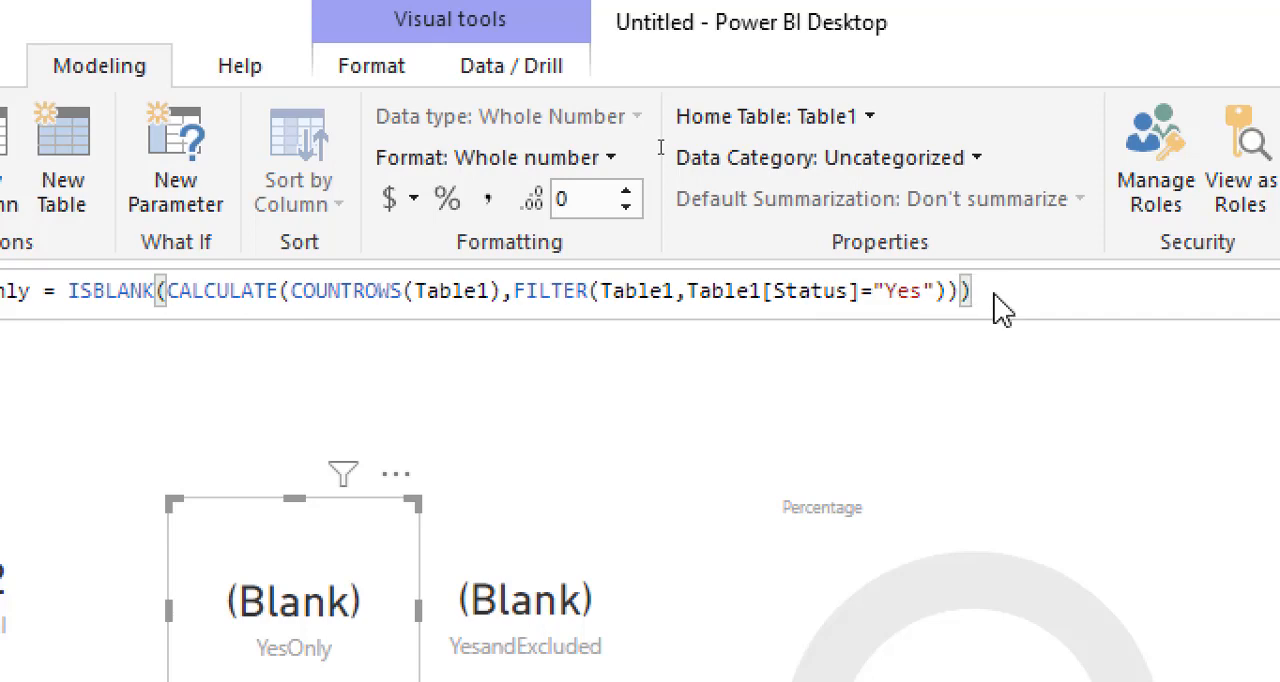
{"action": "key", "text": "Return"}
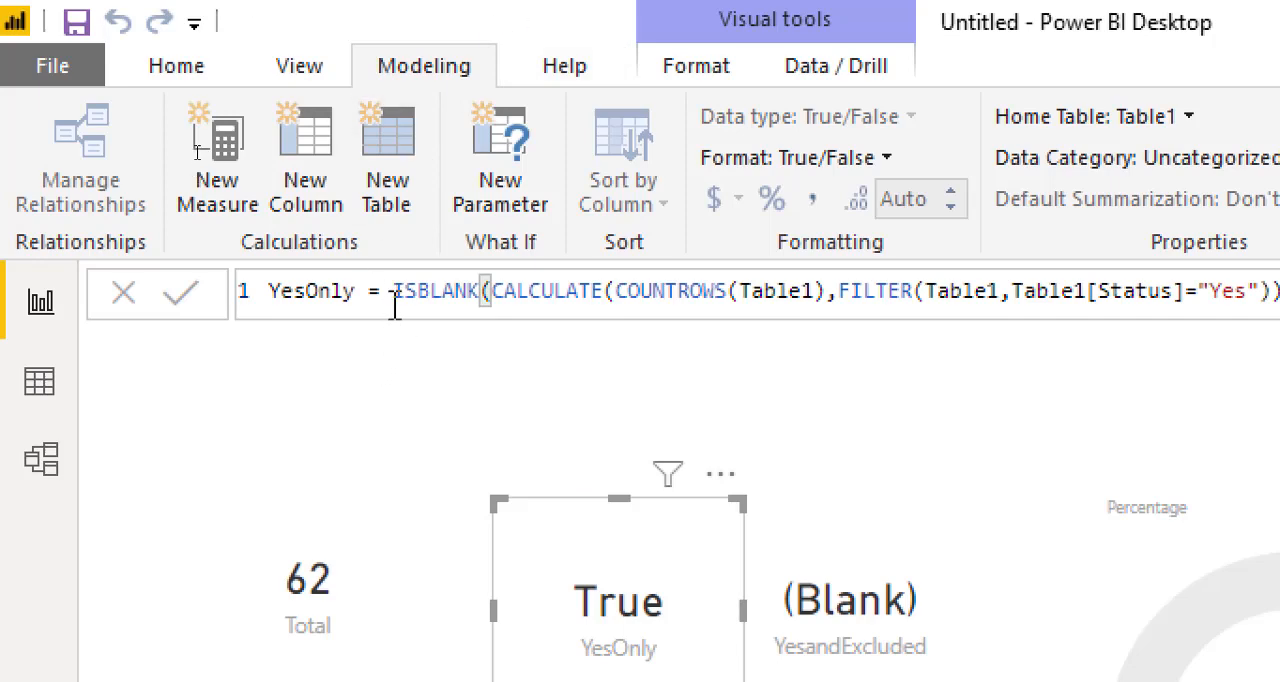
Step: Wrap YesOnly's ISBLANK test in an IF that returns 0 when true and otherwise the same CALCULATE count of Yes rows
{"action": "left_click_drag", "start_coordinate": [391, 300], "coordinate": [486, 300]}
{"action": "type", "text": "IF("}
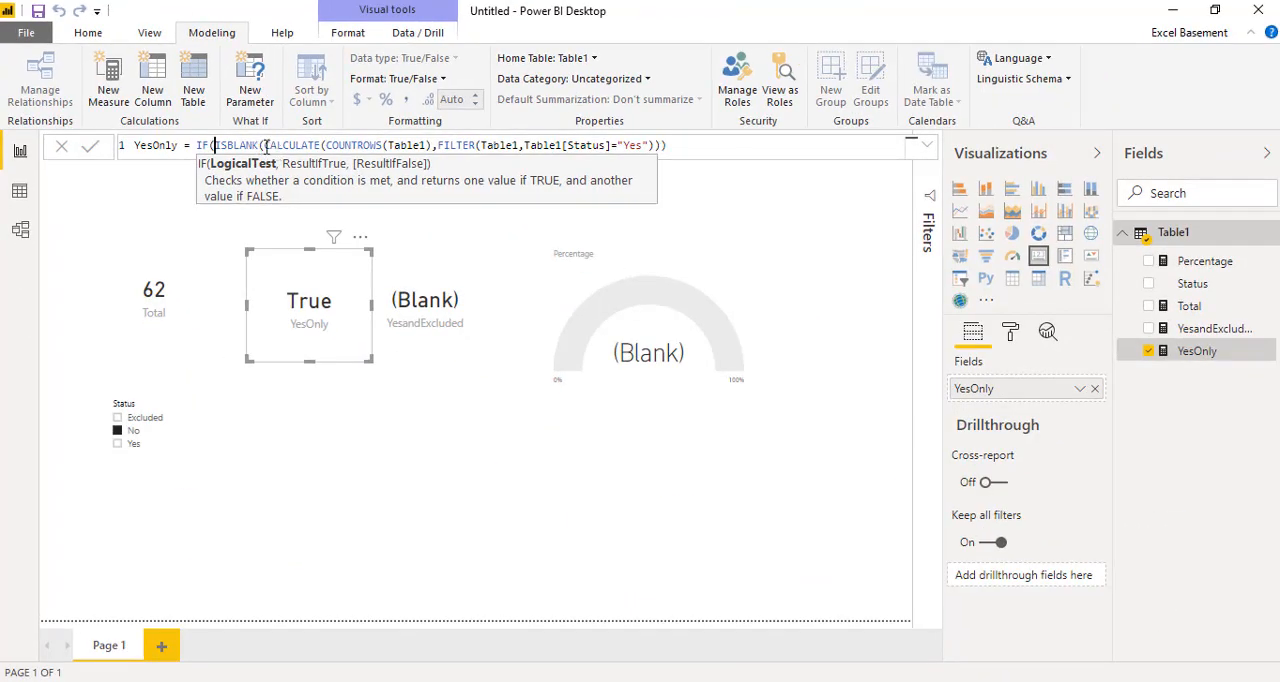
{"action": "left_click_drag", "start_coordinate": [265, 146], "coordinate": [661, 146]}
{"action": "key", "text": "ctrl+c"}
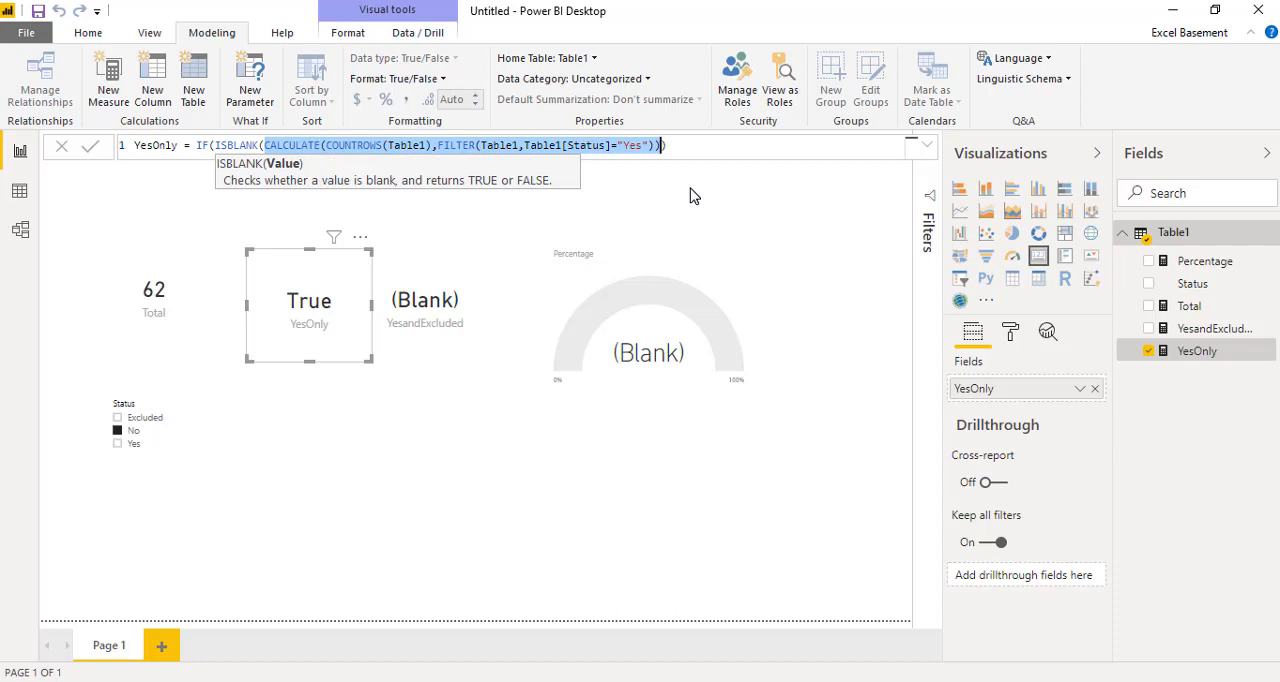
{"action": "left_click", "coordinate": [681, 147]}
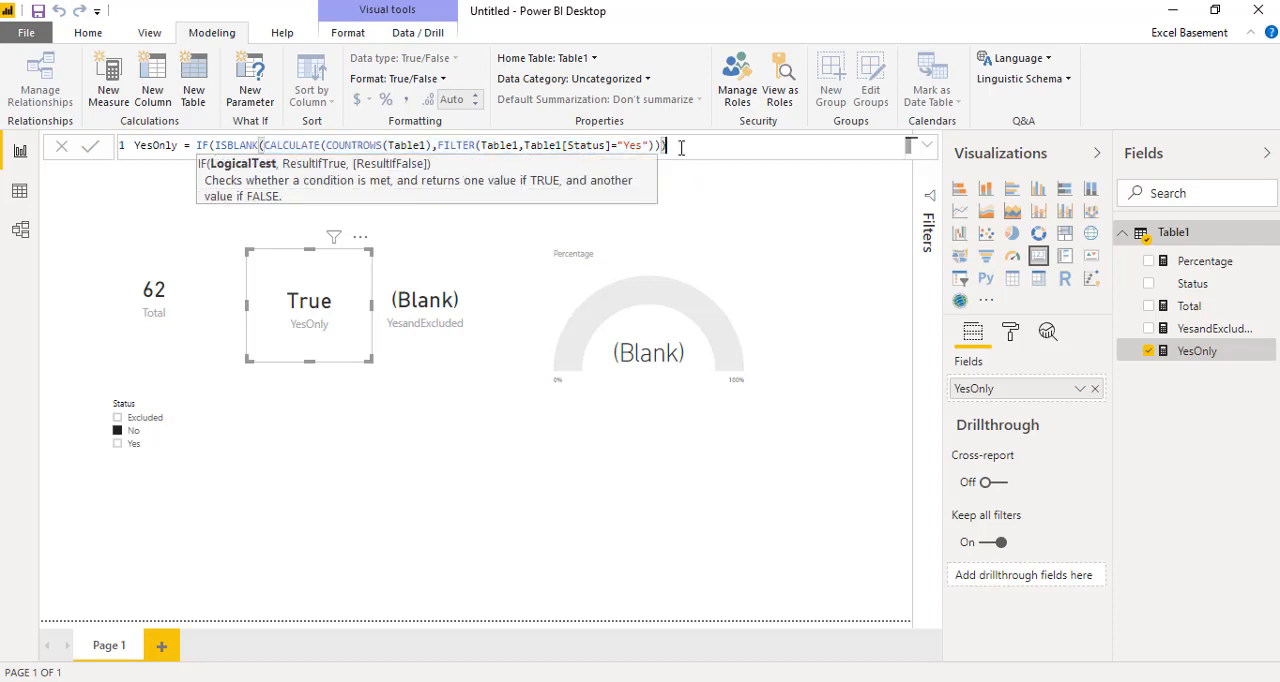
{"action": "type", "text": ",0,"}
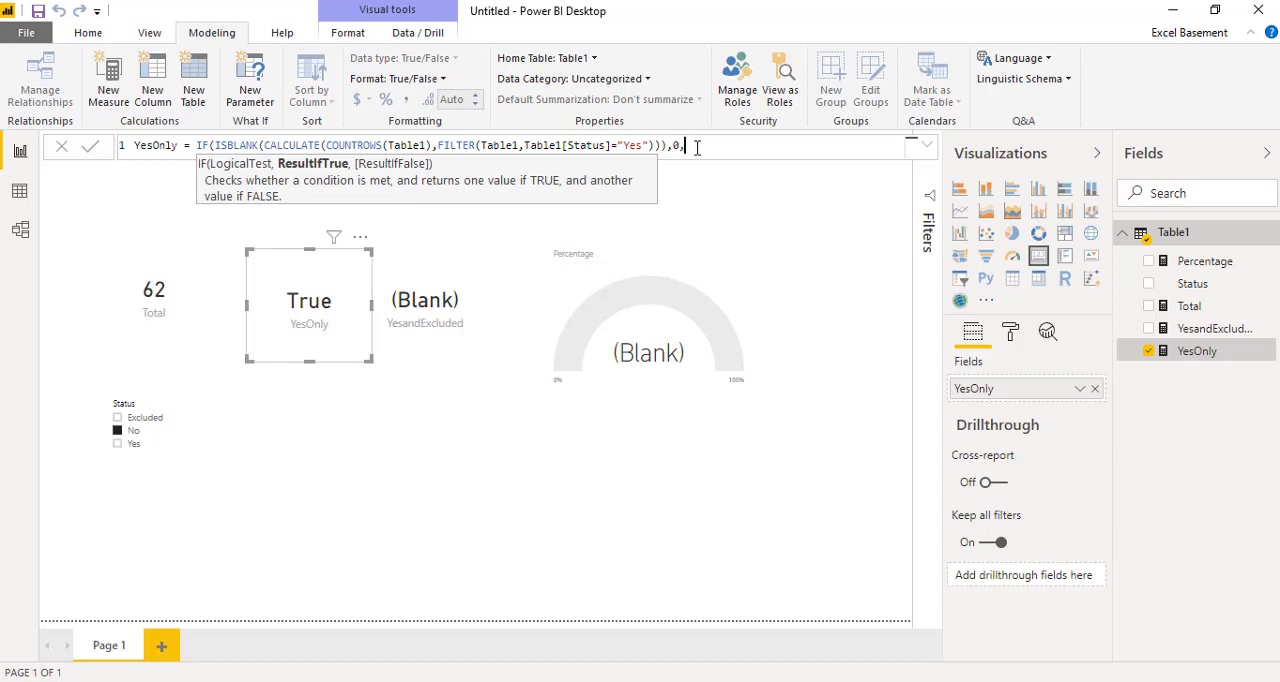
{"action": "key", "text": "ctrl+v"}
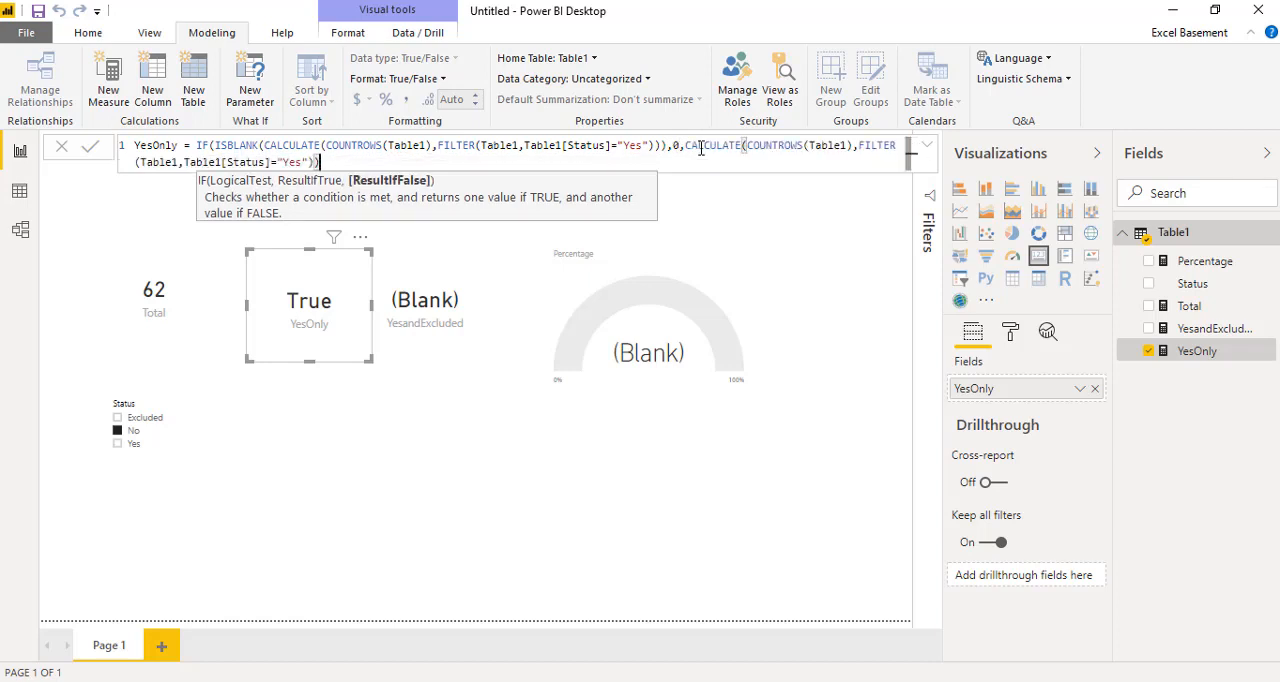
{"action": "type", "text": ")"}
{"action": "left_click", "coordinate": [486, 434]}
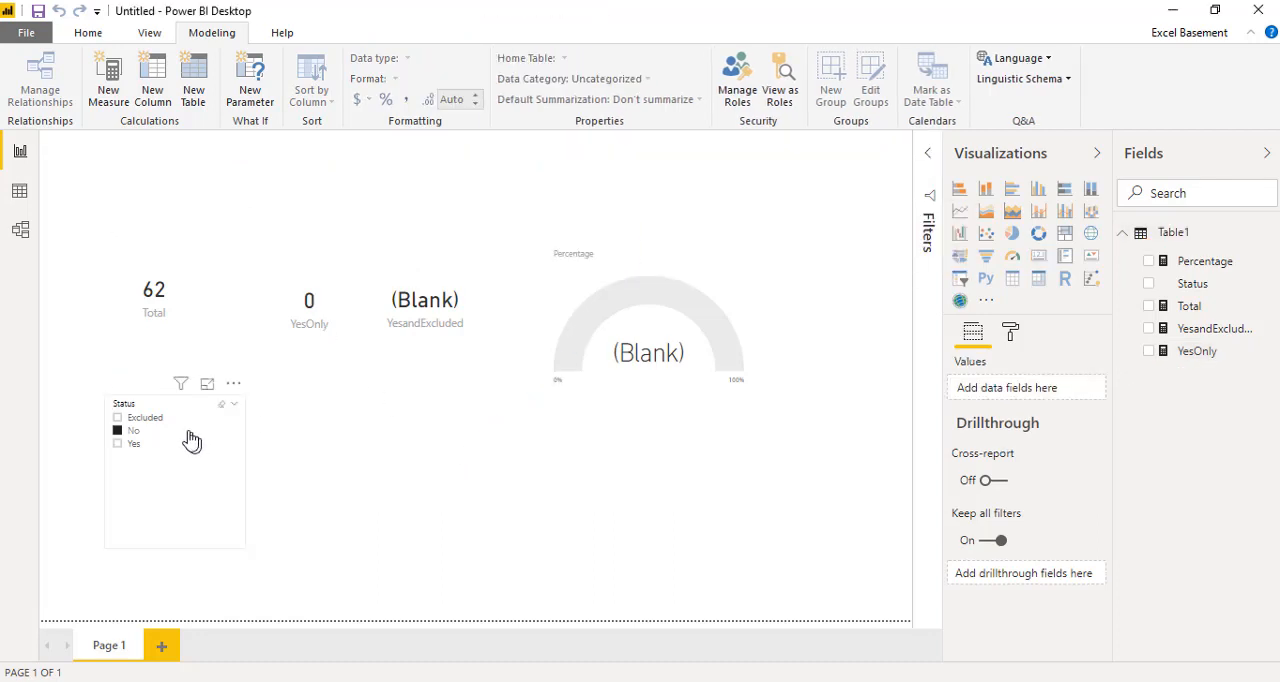
Step: Test the YesOnly card by selecting Excluded and Yes in the Status slicer, then only No
{"action": "left_click", "coordinate": [148, 420]}
{"action": "left_click", "coordinate": [133, 443], "text": "ctrl"}
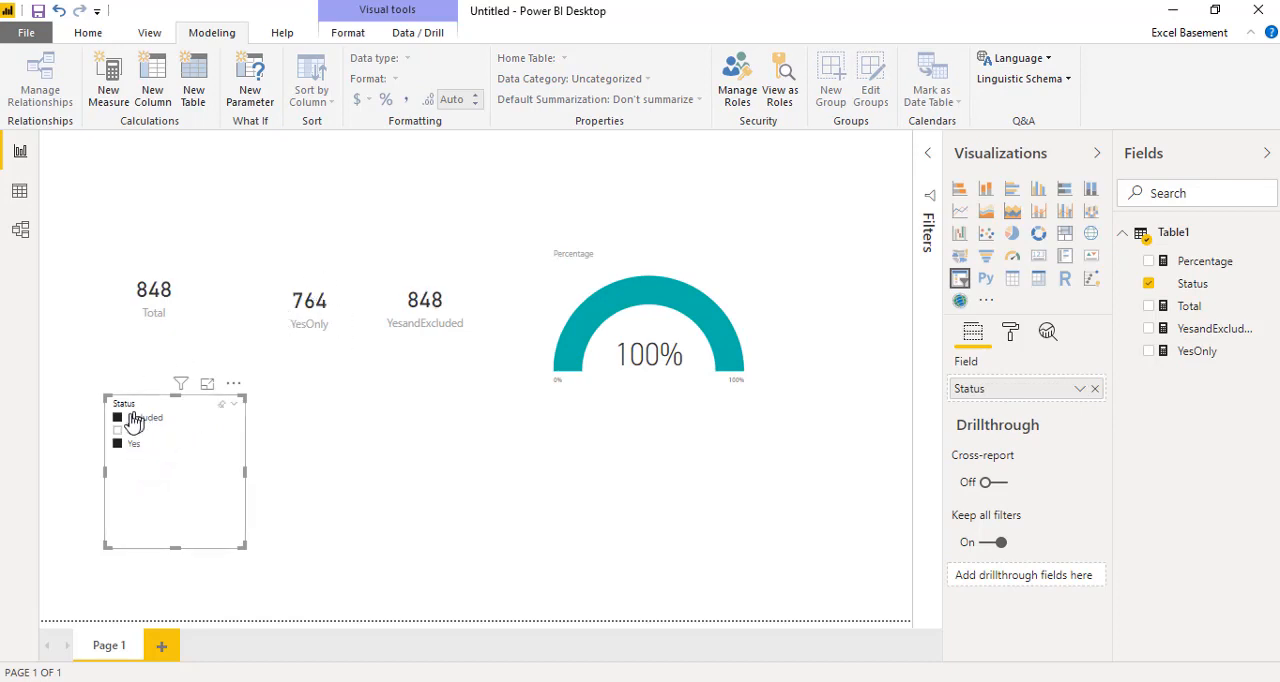
{"action": "left_click", "coordinate": [119, 431]}
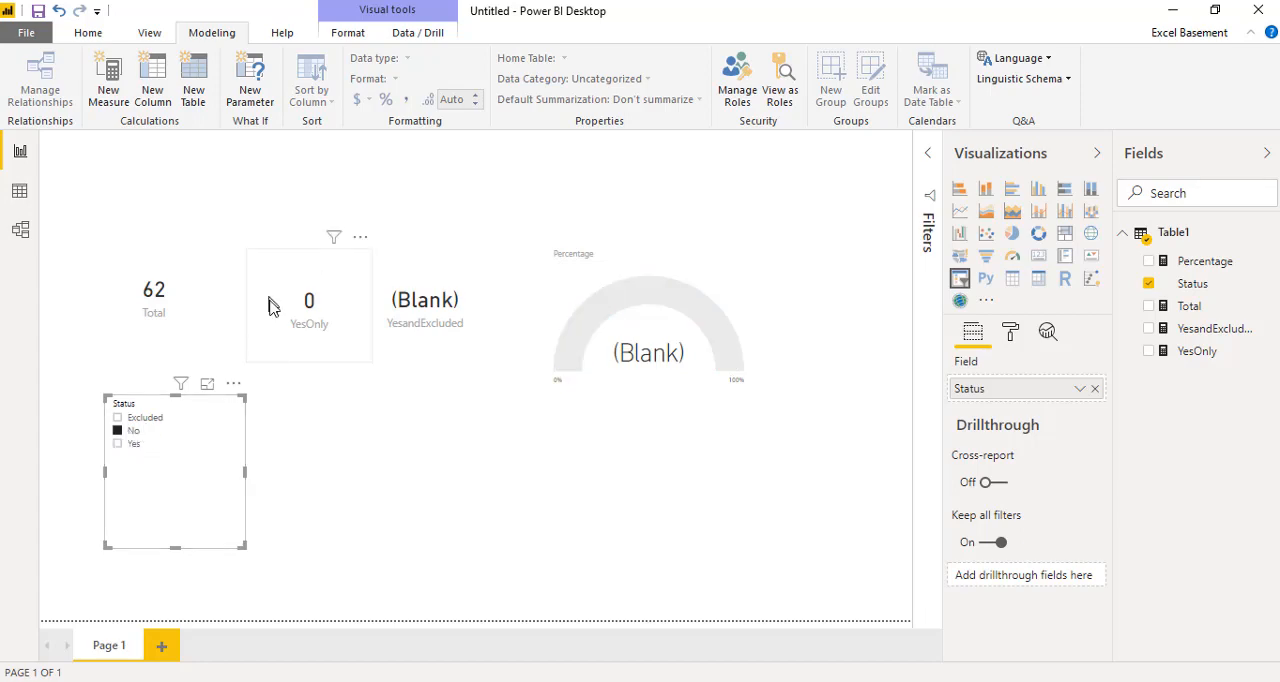
Step: Review the YesOnly measure's IF and ISBLANK formula, then return to the report canvas
{"action": "left_click", "coordinate": [338, 292]}
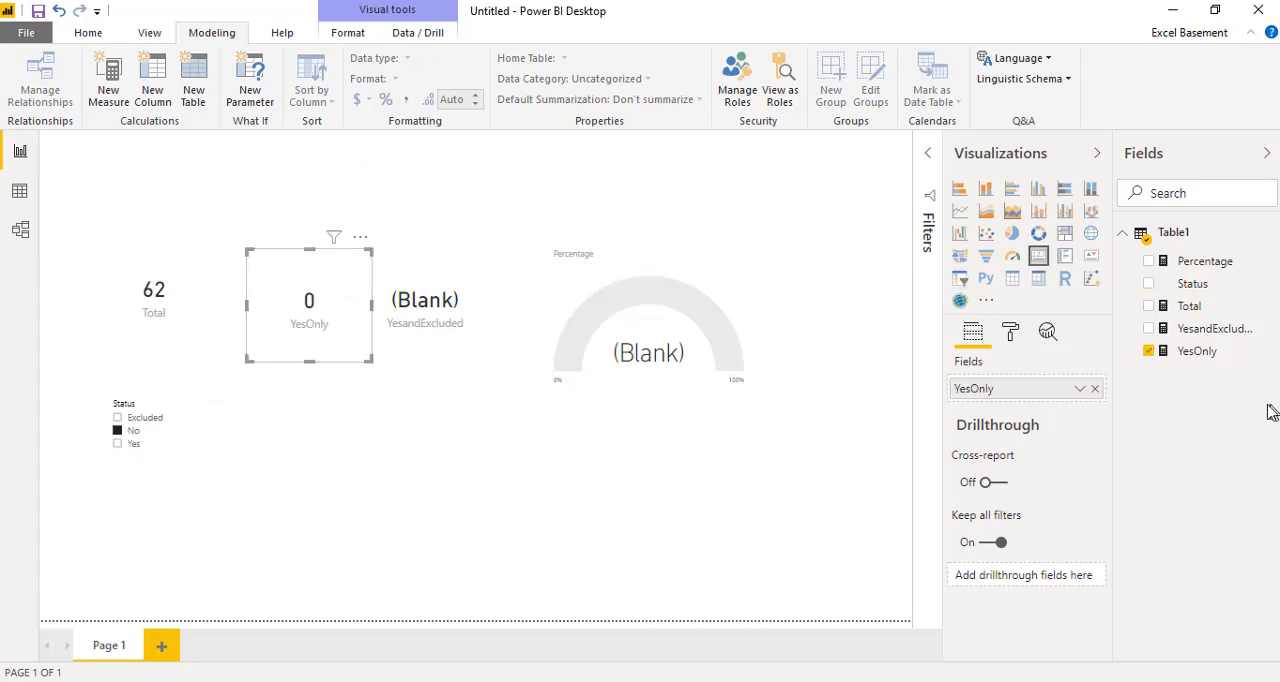
{"action": "left_click", "coordinate": [1192, 353]}
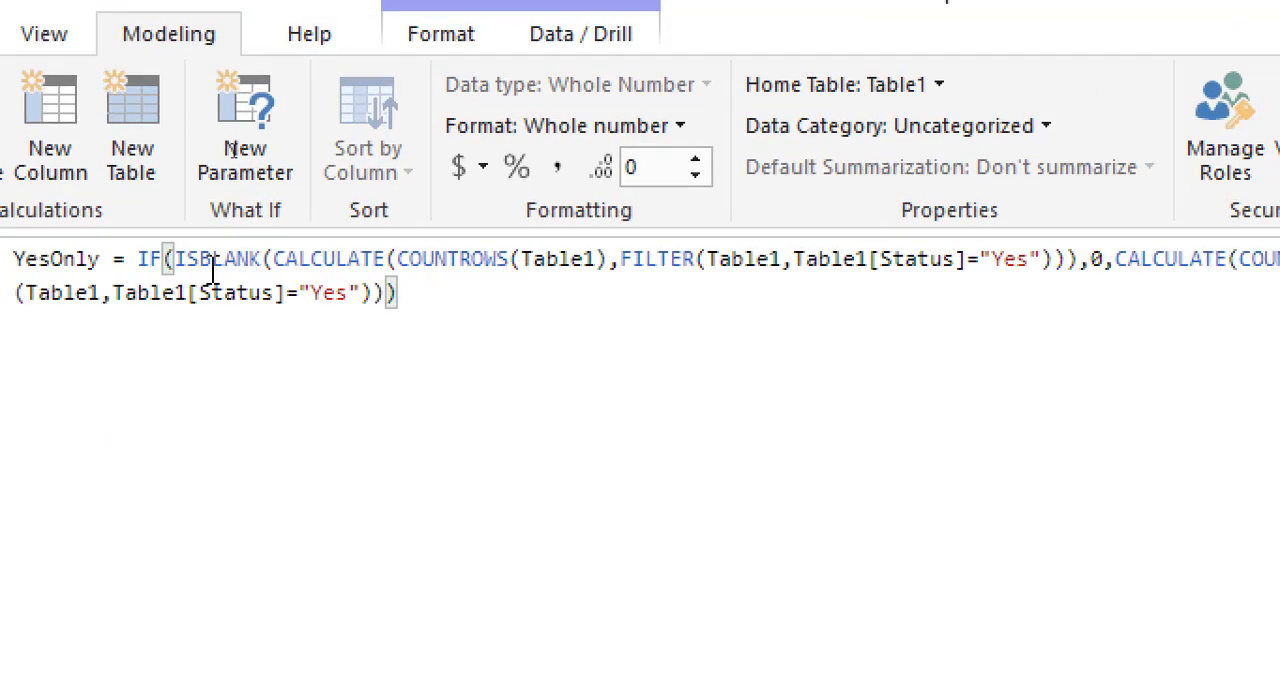
{"action": "double_click", "coordinate": [198, 262]}
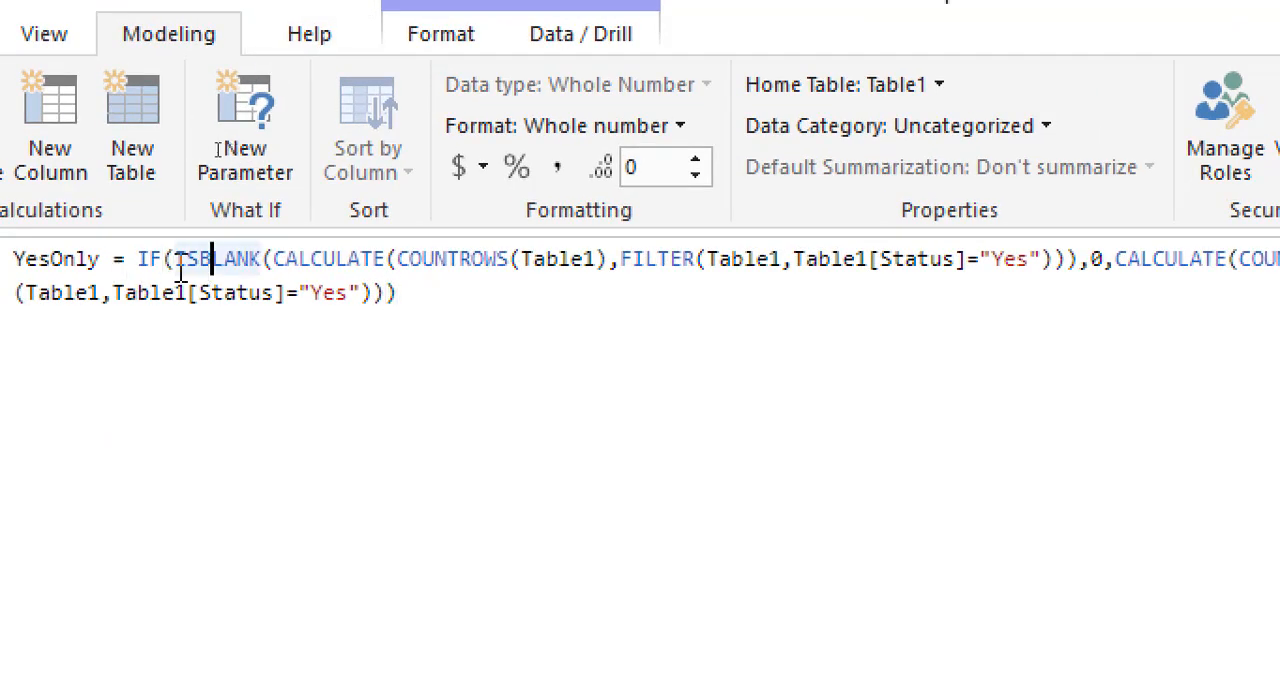
{"action": "left_click", "coordinate": [412, 287]}
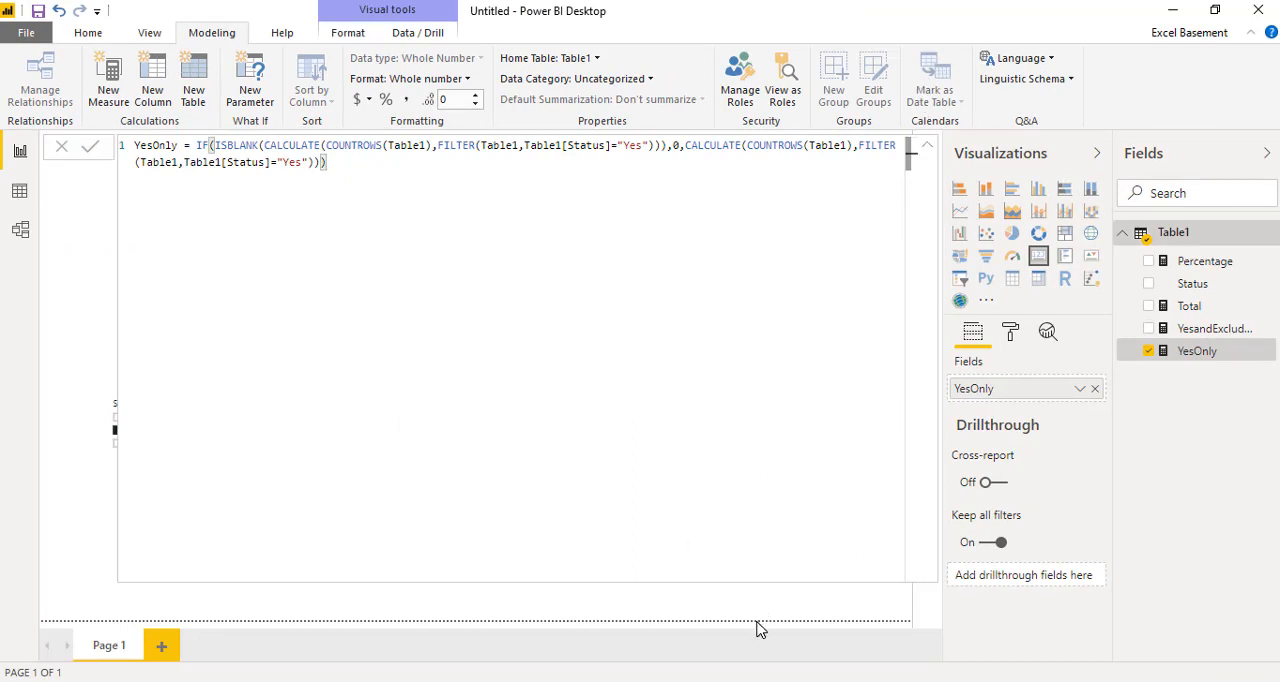
{"action": "left_click", "coordinate": [1200, 330]}
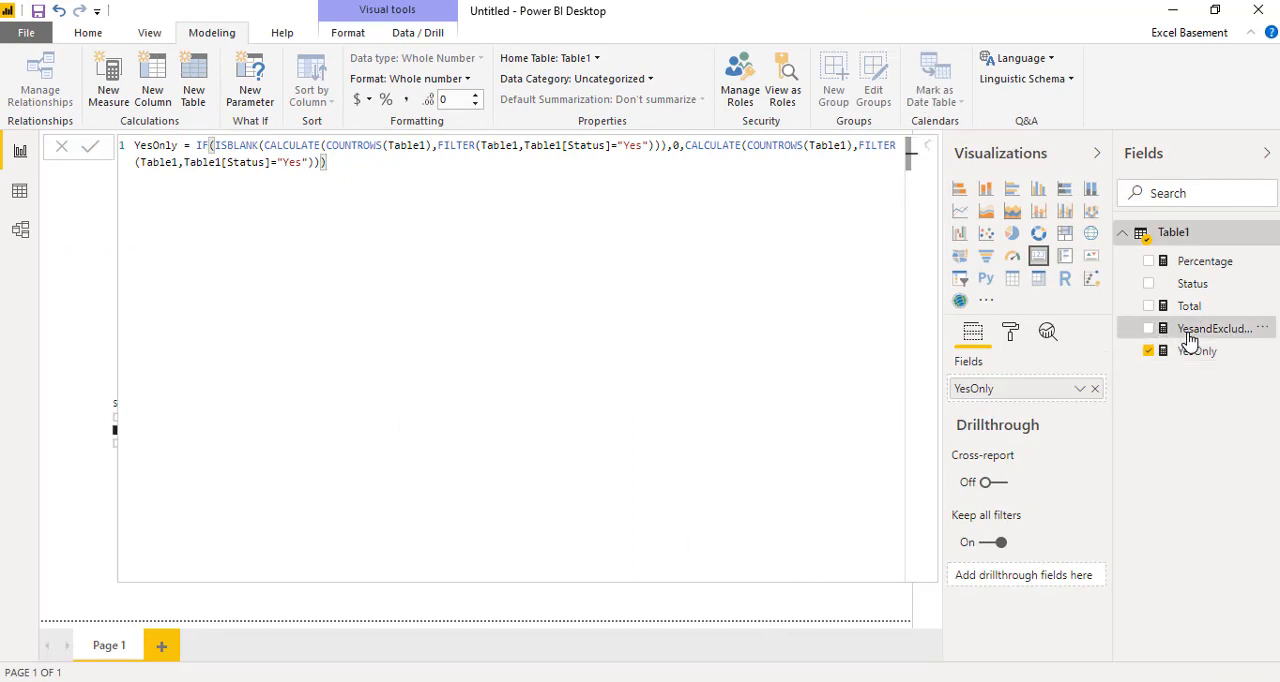
{"action": "left_click", "coordinate": [1190, 352]}
{"action": "left_click", "coordinate": [679, 530]}
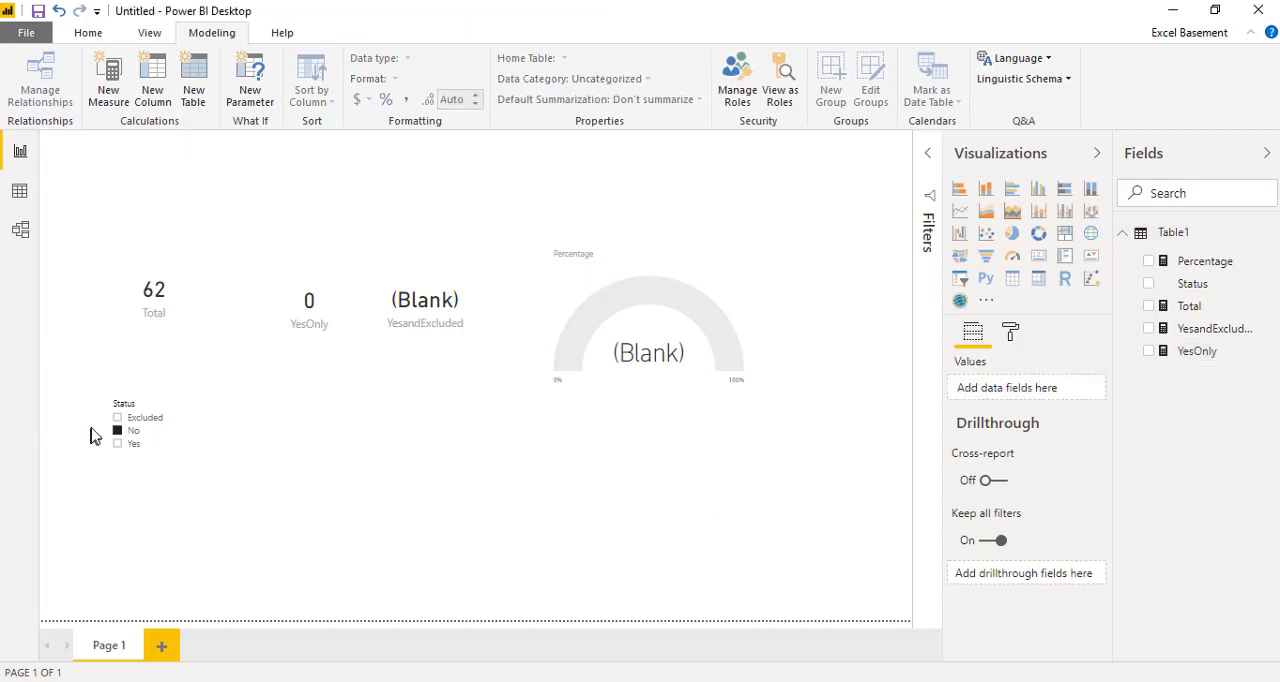
Step: Select Excluded and Yes in the Status slicer instead of No, and deselect the slicer visual
{"action": "left_click", "coordinate": [117, 418]}
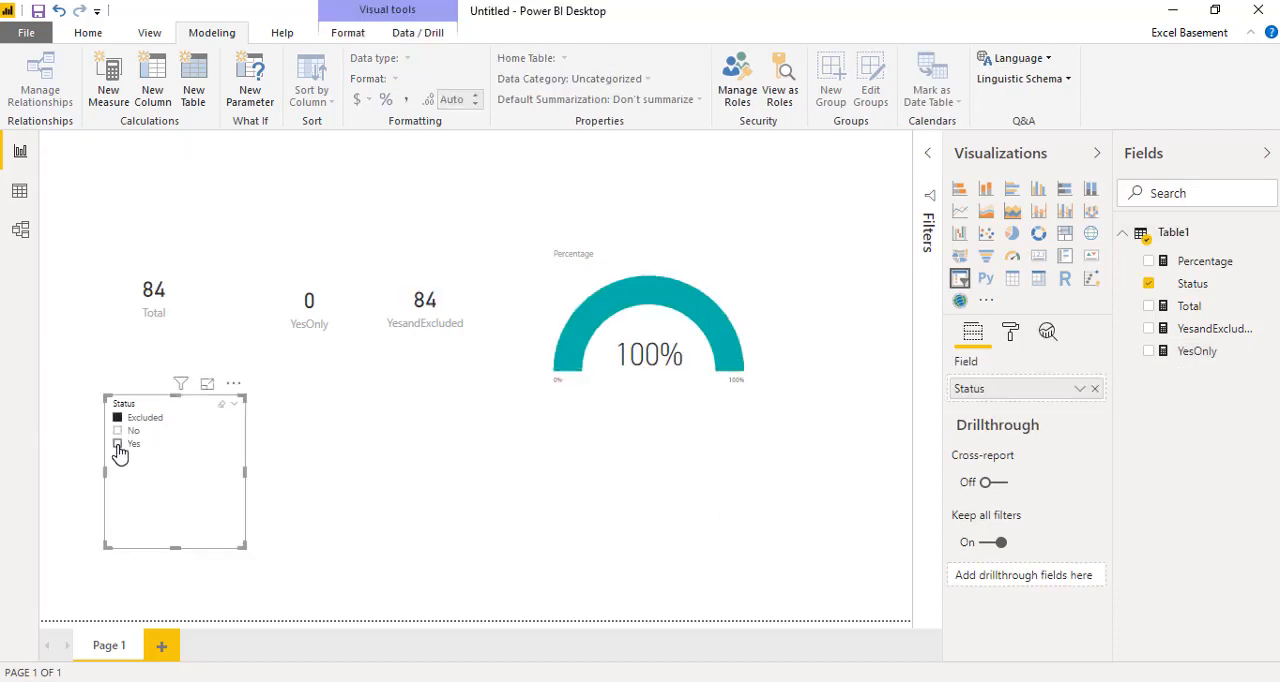
{"action": "left_click", "coordinate": [117, 444], "text": "ctrl"}
{"action": "left_click", "coordinate": [333, 456]}
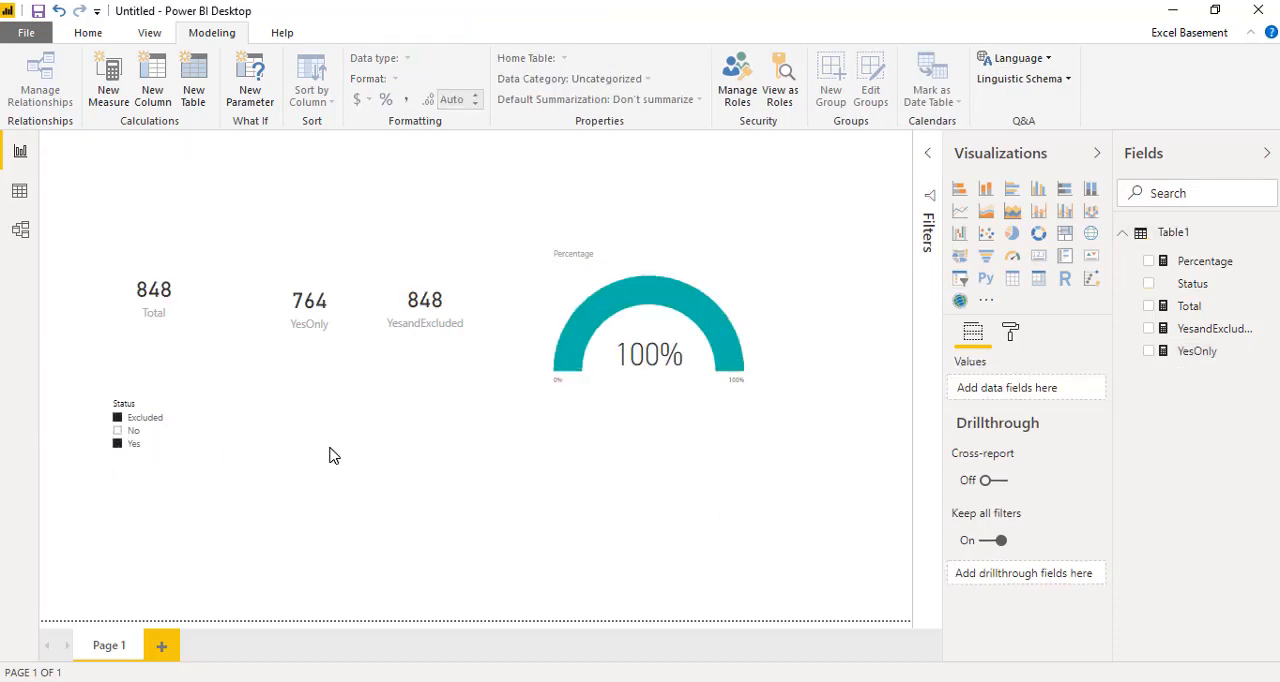